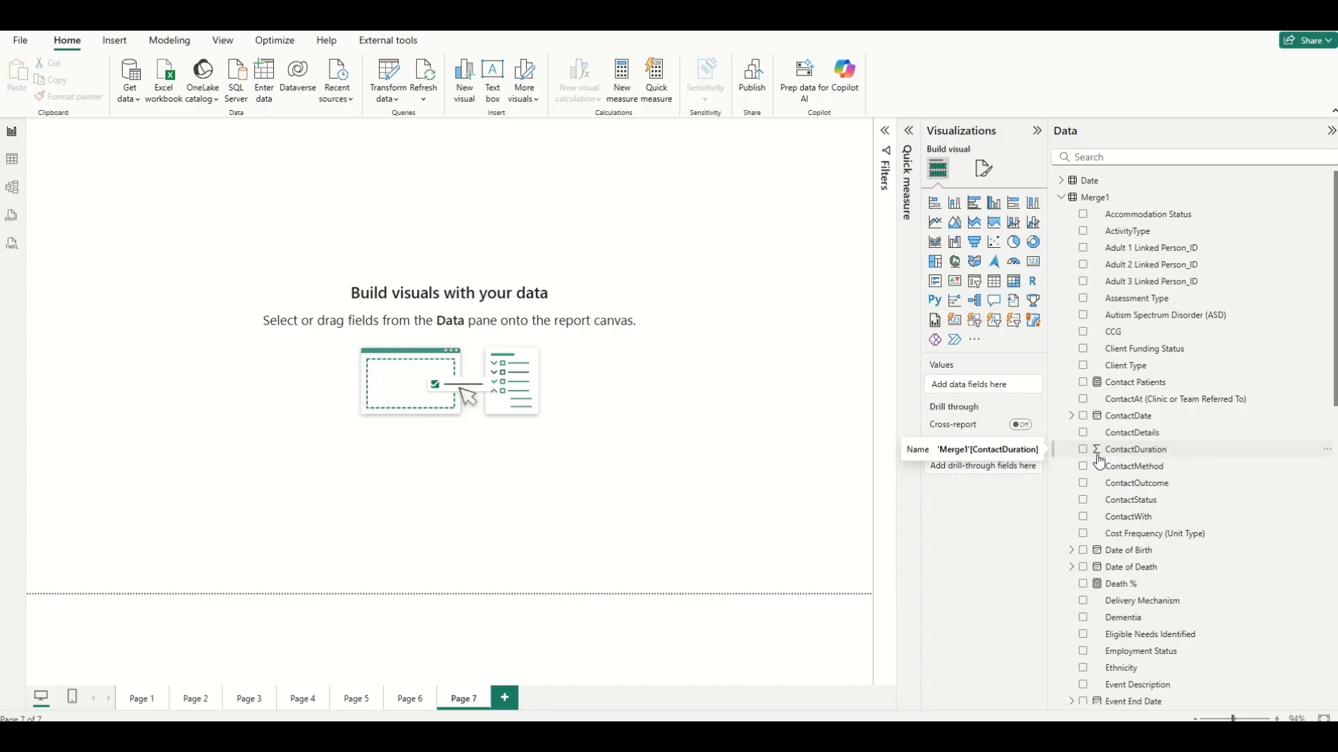
# Insert a column chart enlarged on the canvas and add ContactDuration to its Y-axis.
pyautogui.click(954, 203)
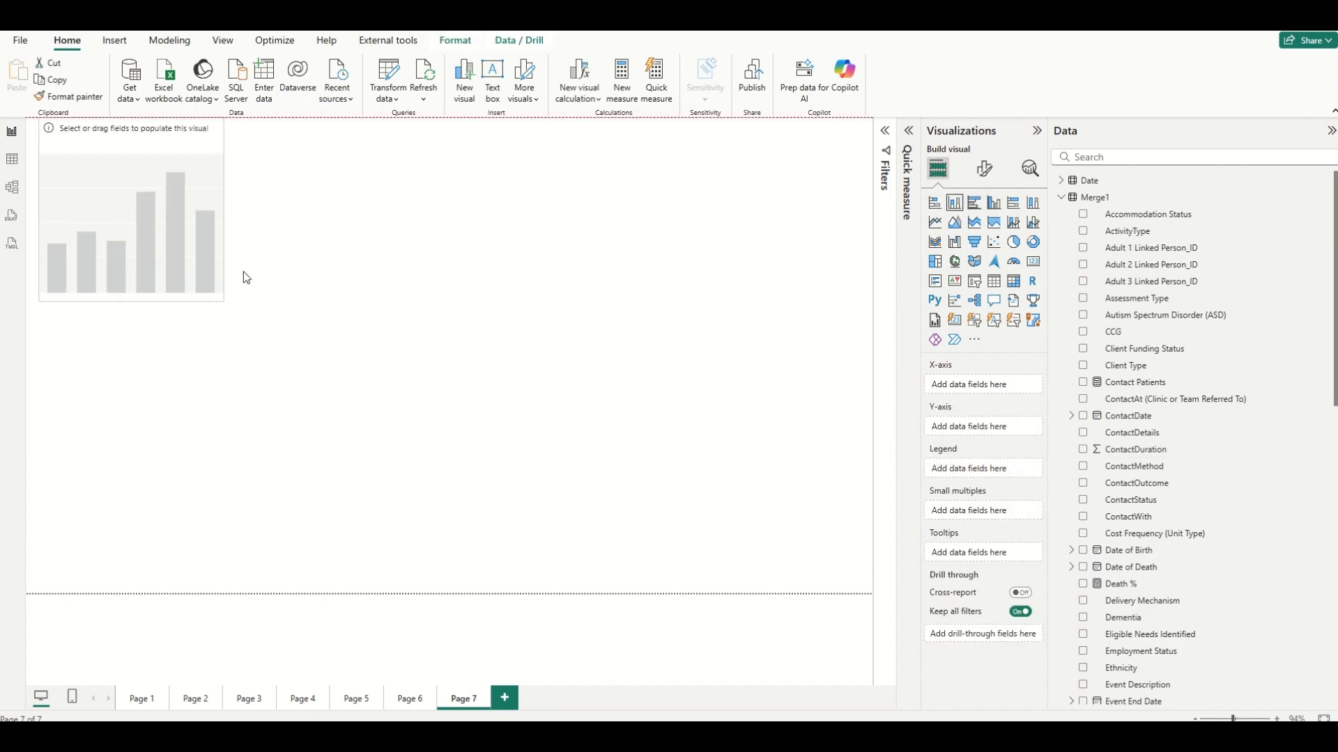
pyautogui.moveTo(541, 428); pyautogui.dragTo(764, 480)
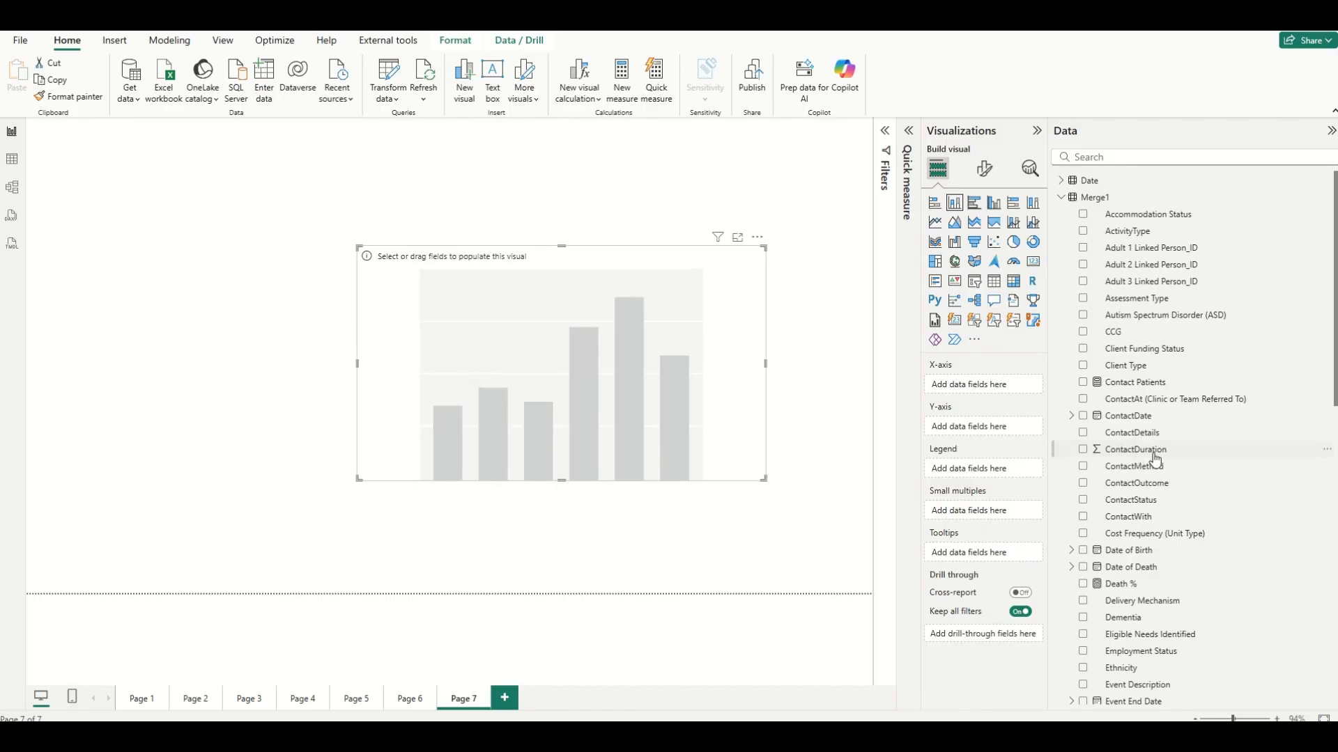
pyautogui.click(1084, 450)
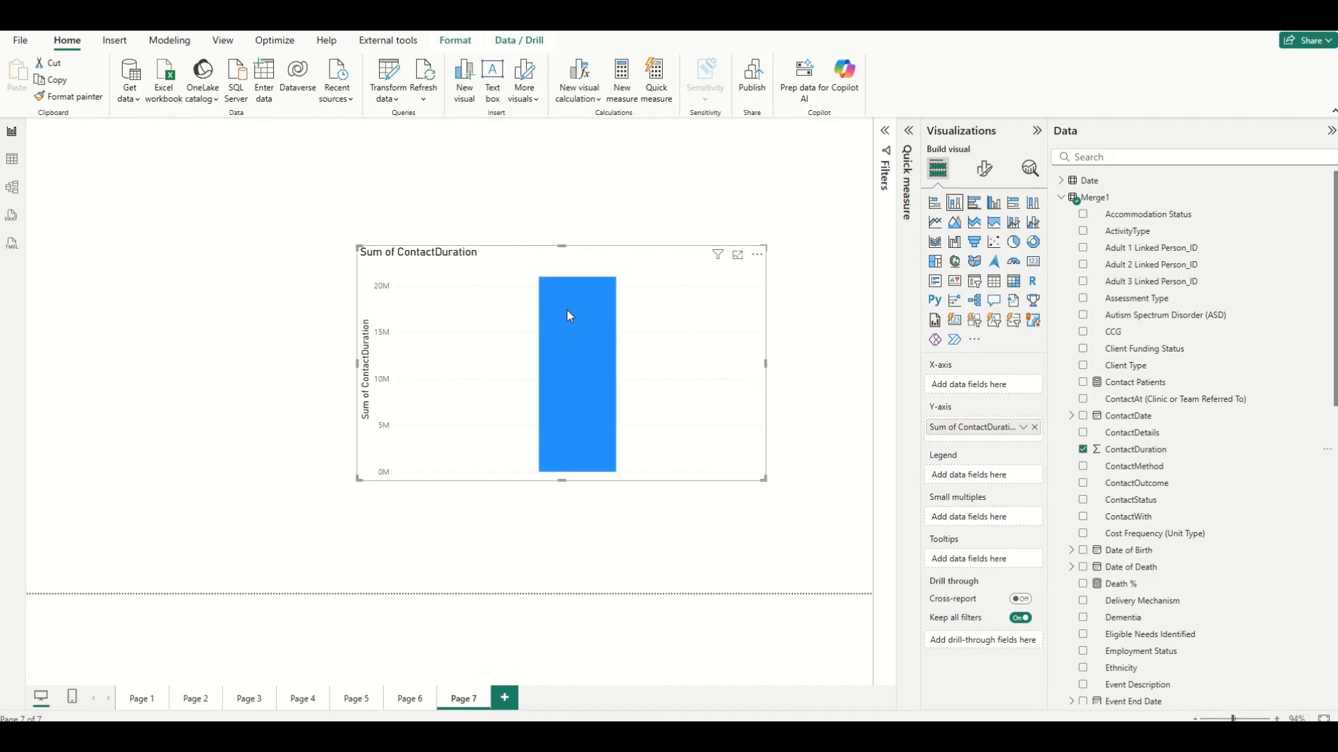
# Change the aggregation of ContactDuration on the Y-axis to Average.
pyautogui.moveTo(567, 310)
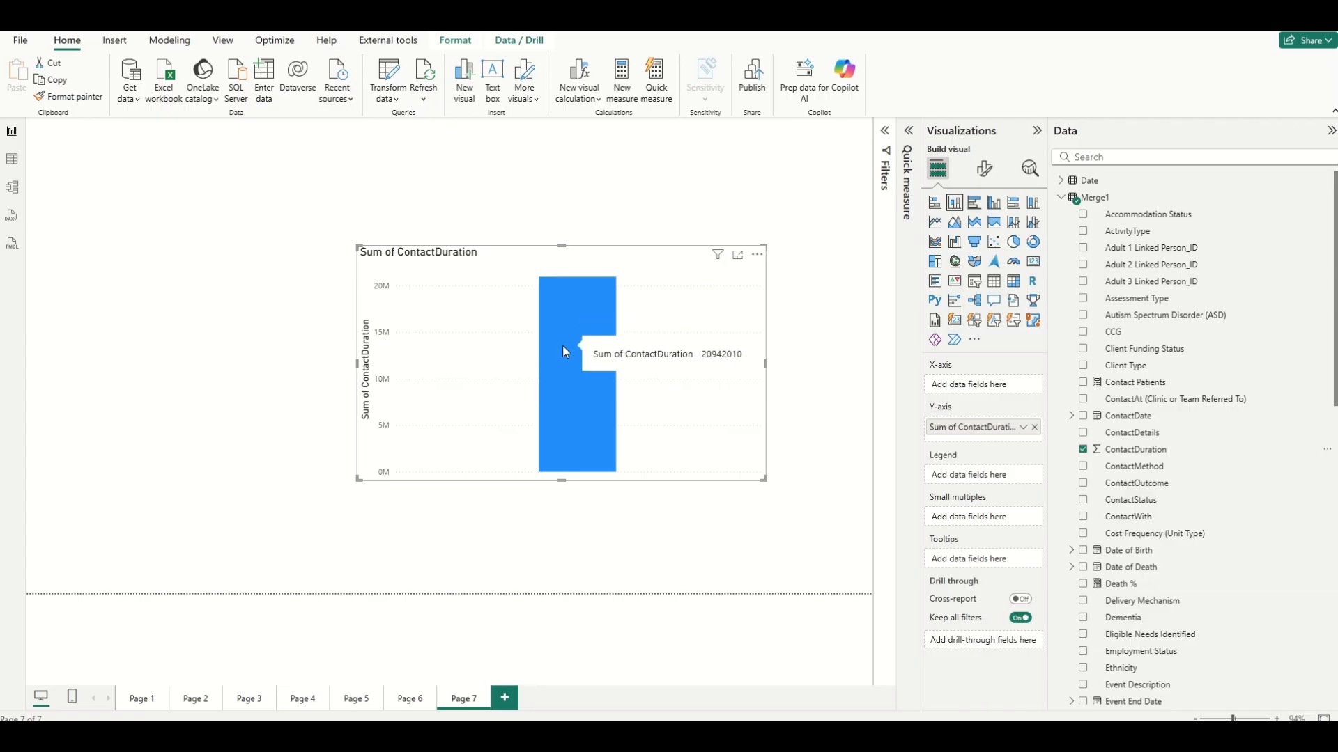
pyautogui.rightClick(946, 434)
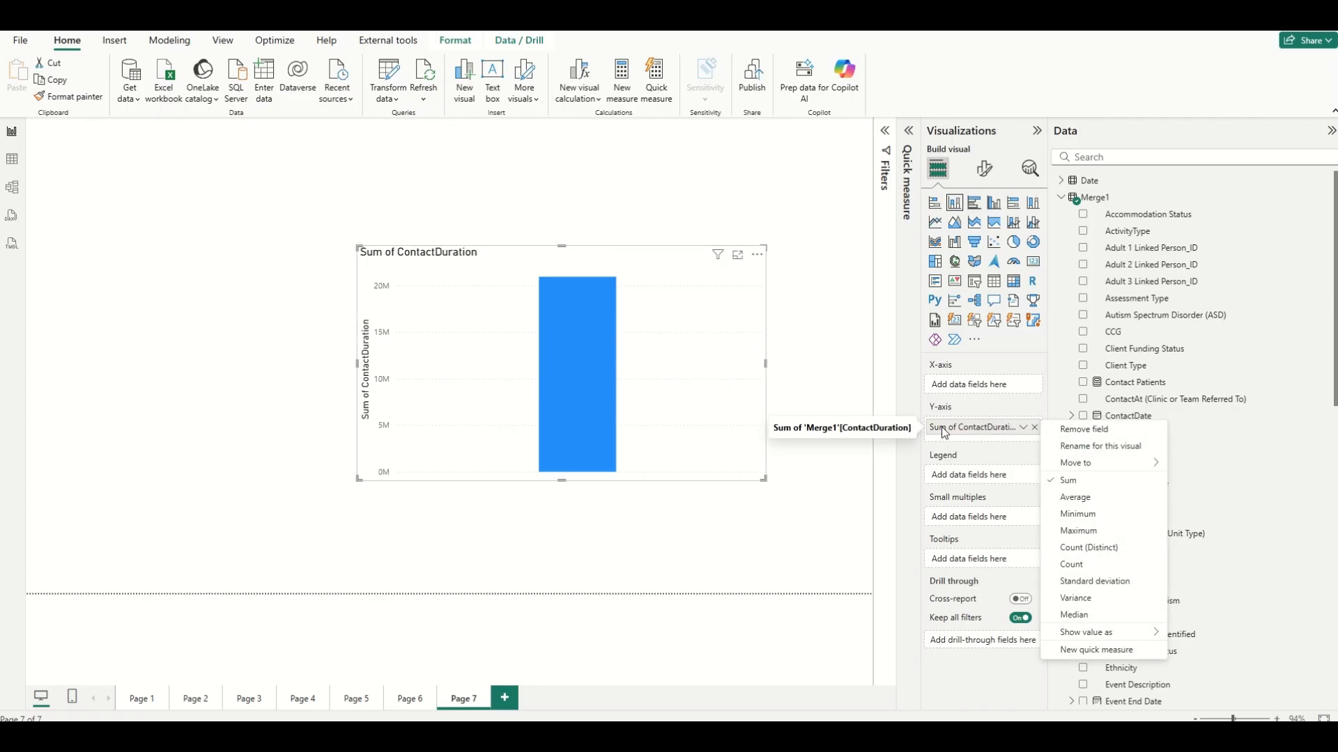
pyautogui.click(1079, 504)
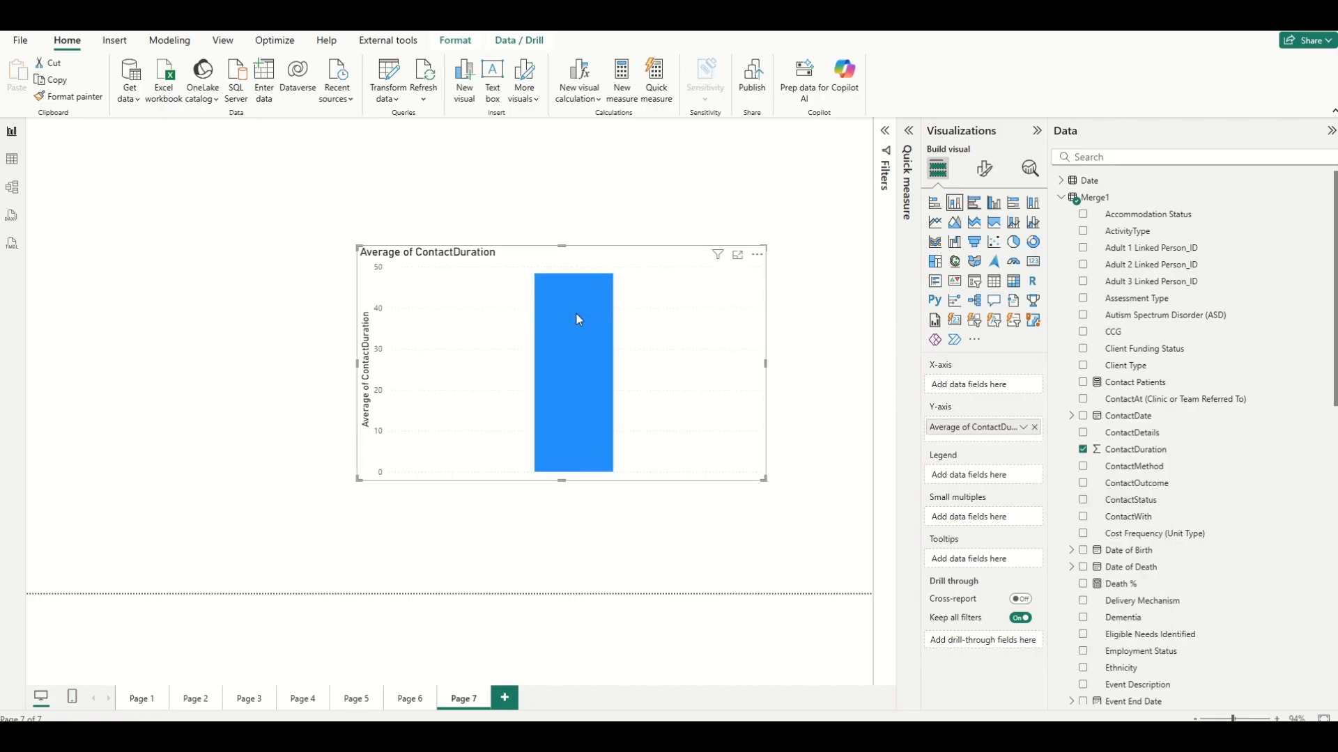
# Move the chart slightly up and to the left on the canvas.
pyautogui.moveTo(576, 317)
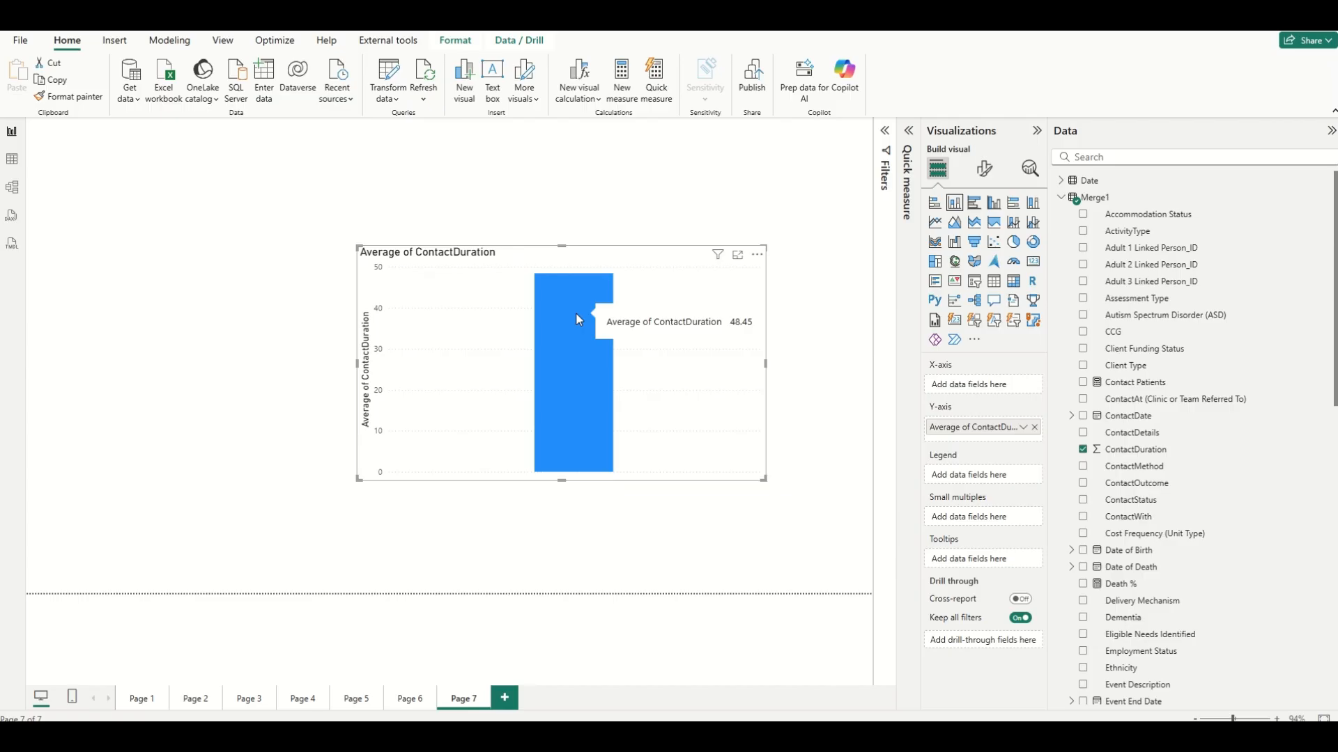
pyautogui.moveTo(588, 312); pyautogui.dragTo(511, 294)
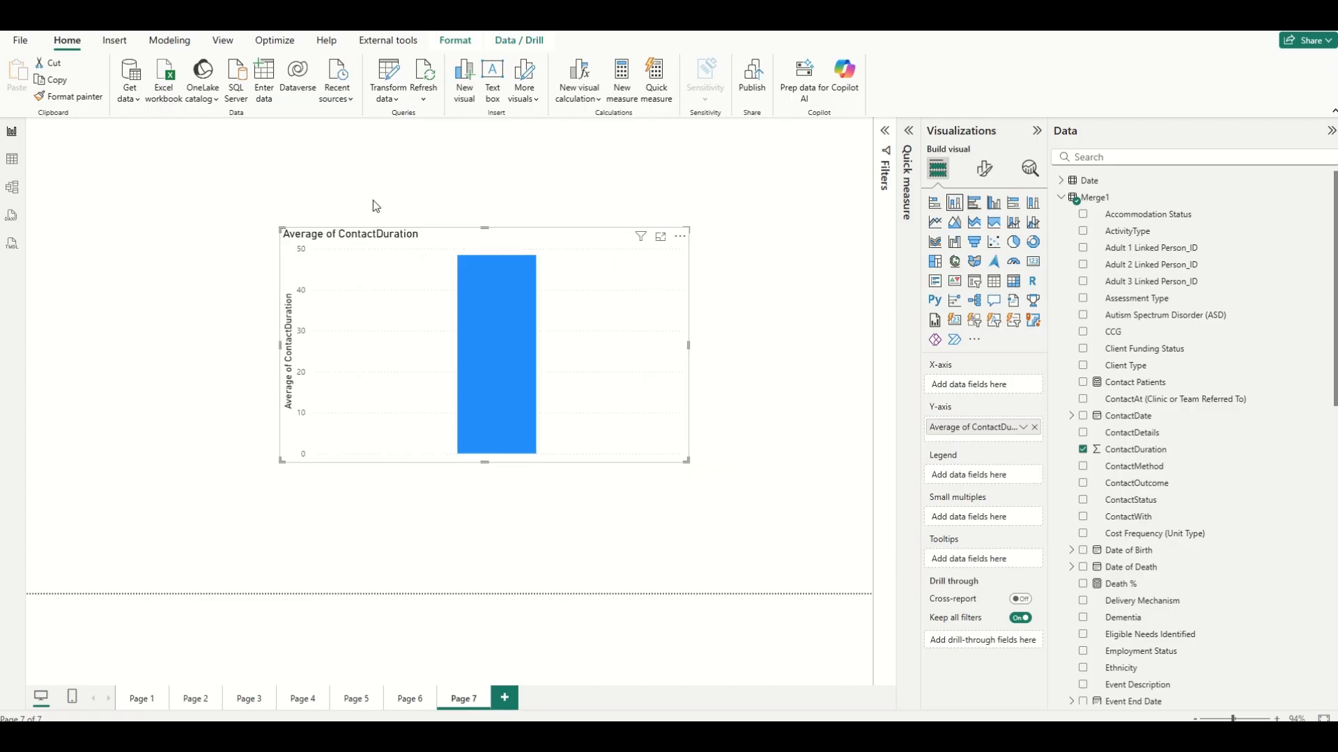
pyautogui.moveTo(476, 389)
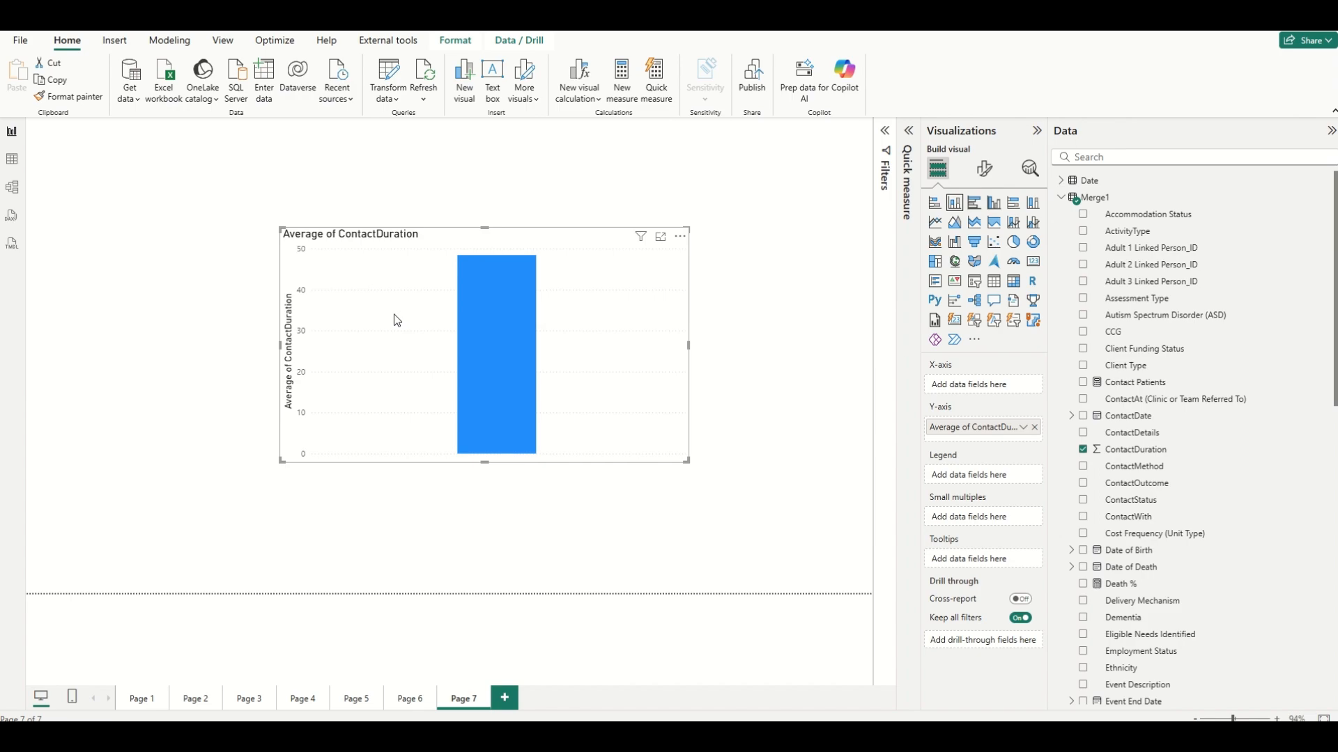
# Switch to model view and inspect the measures listed in the semantic model.
pyautogui.click(12, 188)
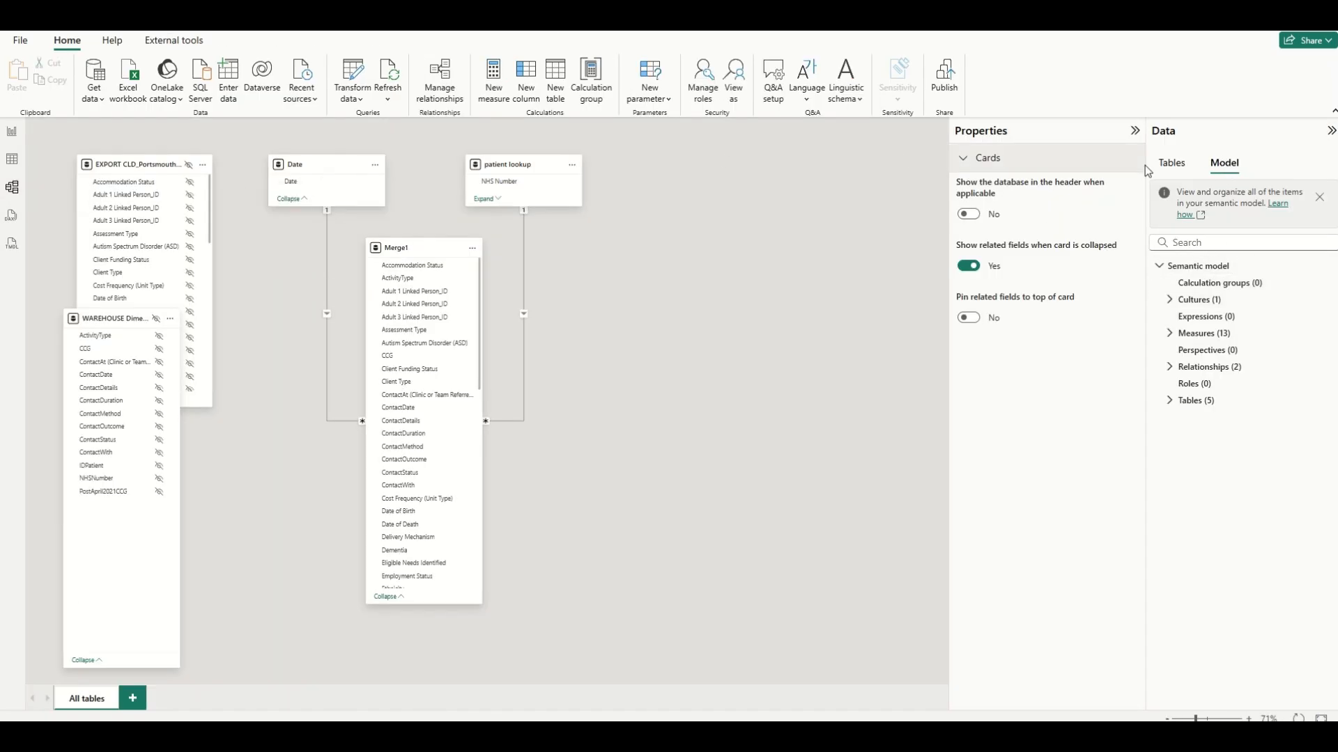
pyautogui.click(1170, 334)
pyautogui.click(1170, 335)
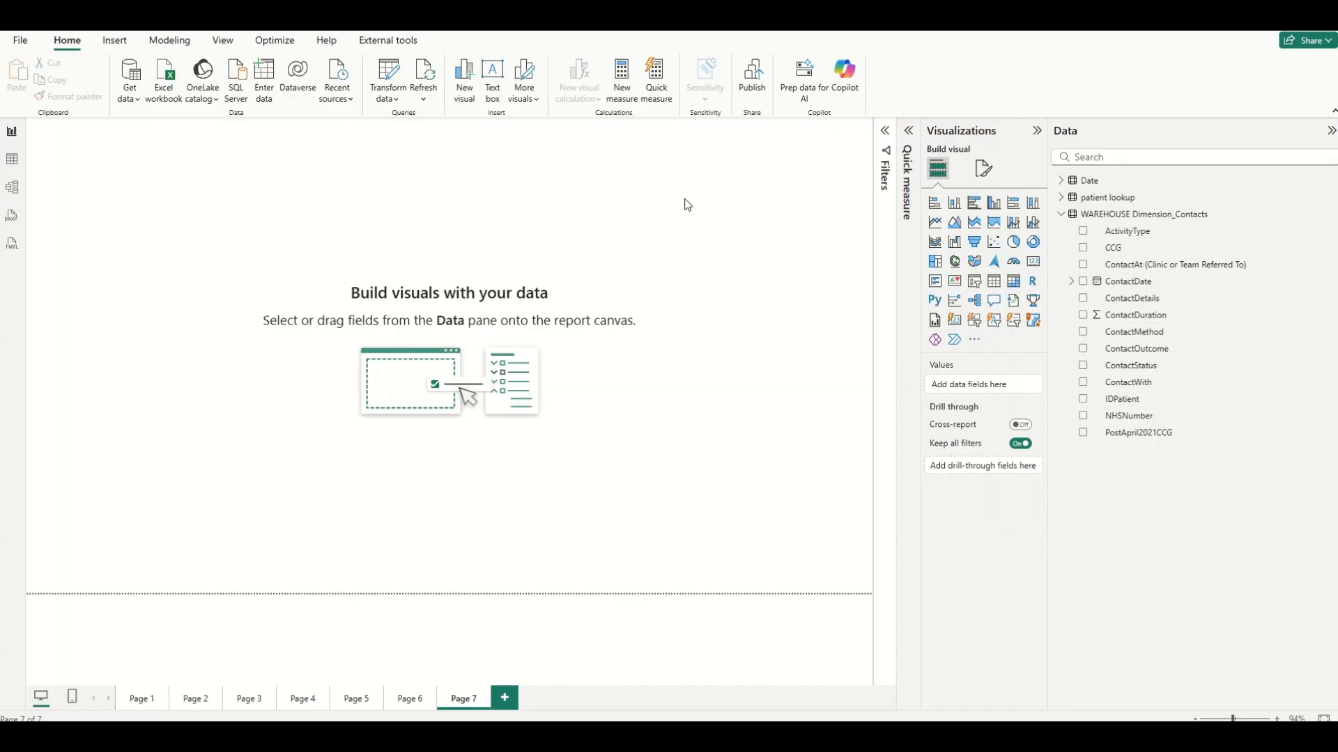
# Open Quick measure and browse the available calculation types, then close the pane.
pyautogui.click(660, 92)
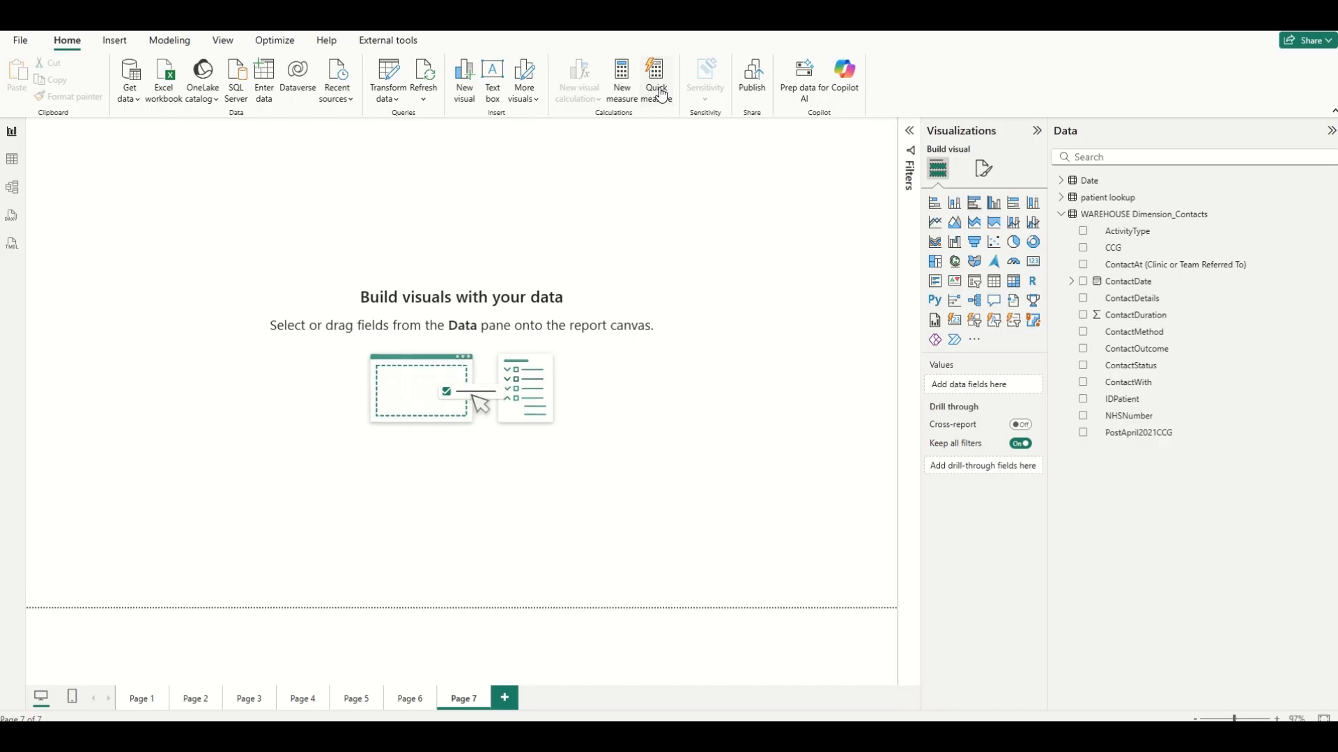
pyautogui.click(661, 92)
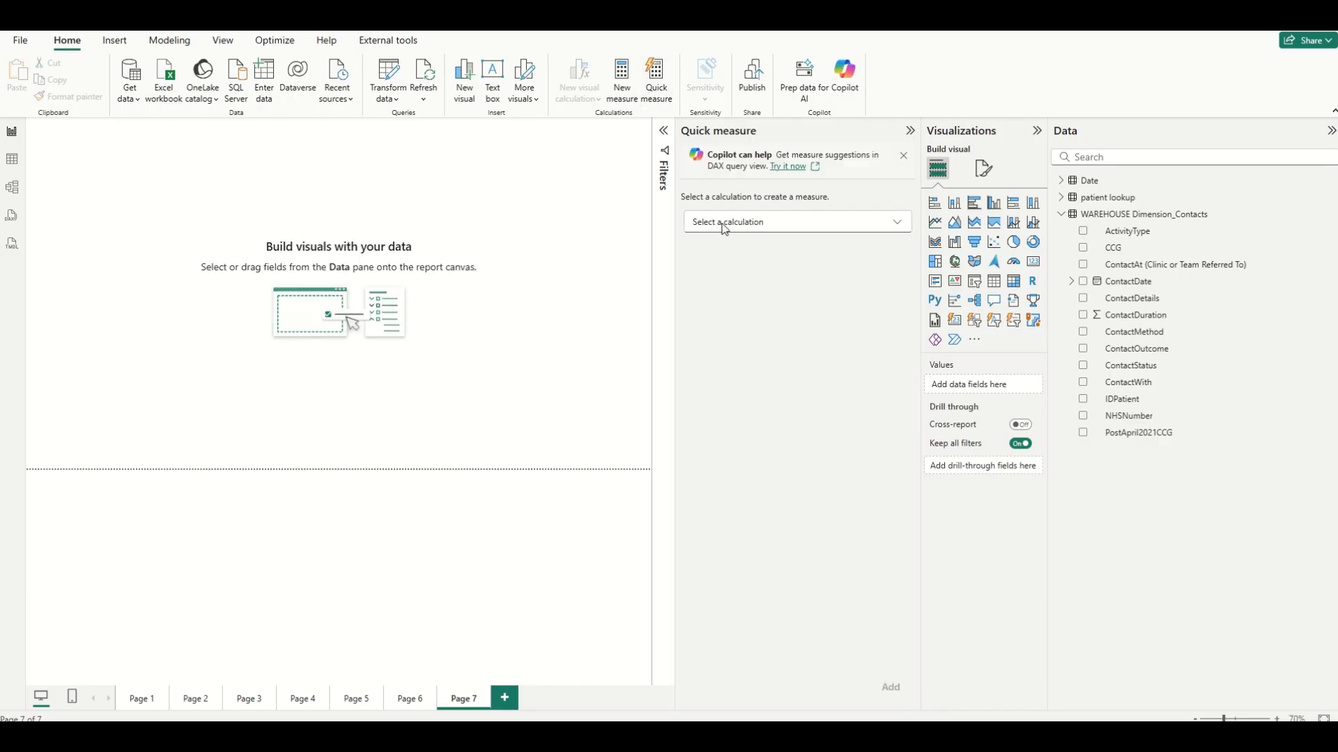
pyautogui.click(814, 223)
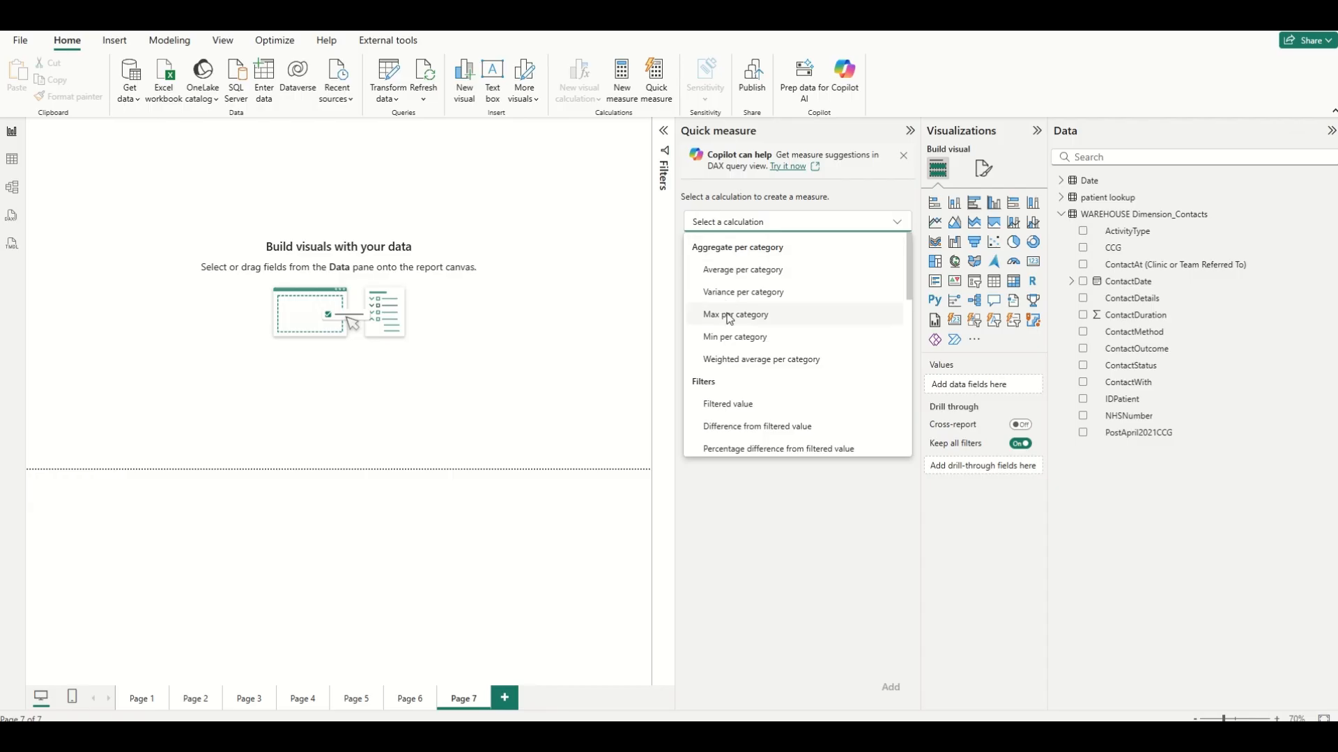
pyautogui.scroll(-5, 791, 403)
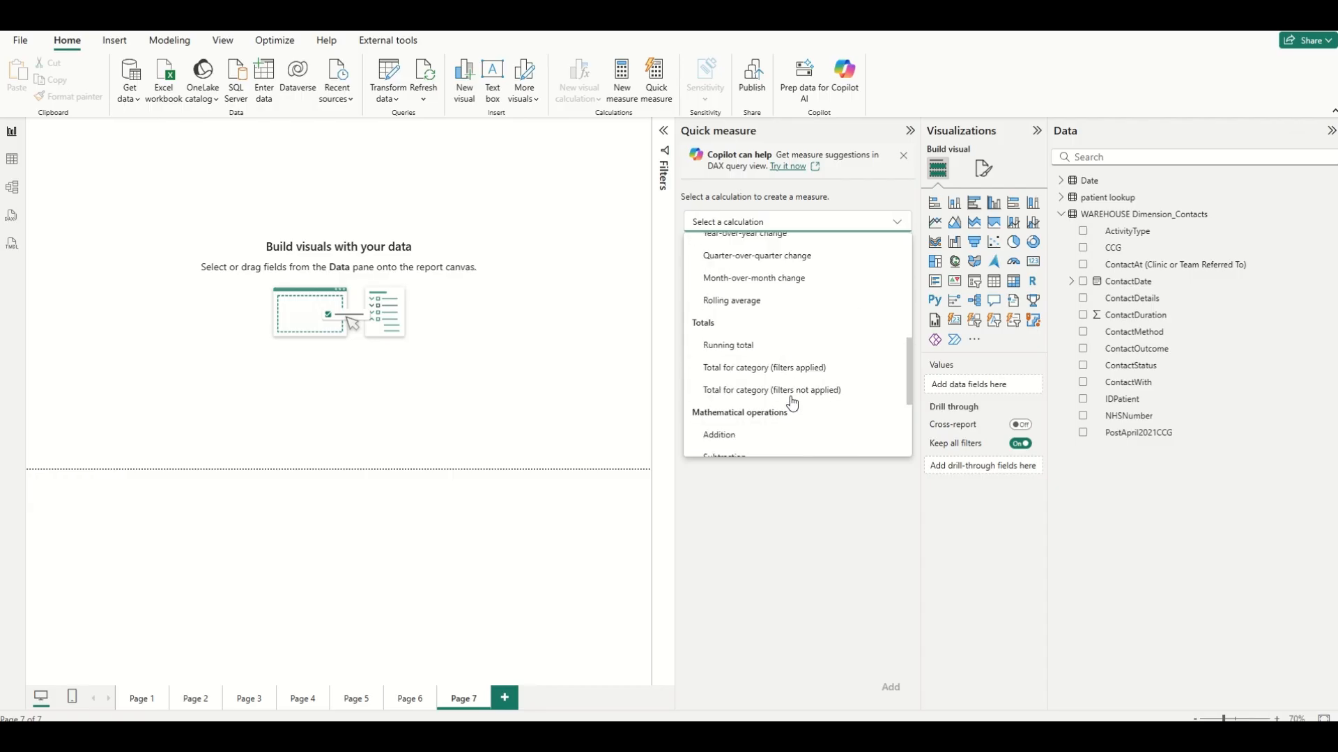
pyautogui.scroll(3, 790, 398)
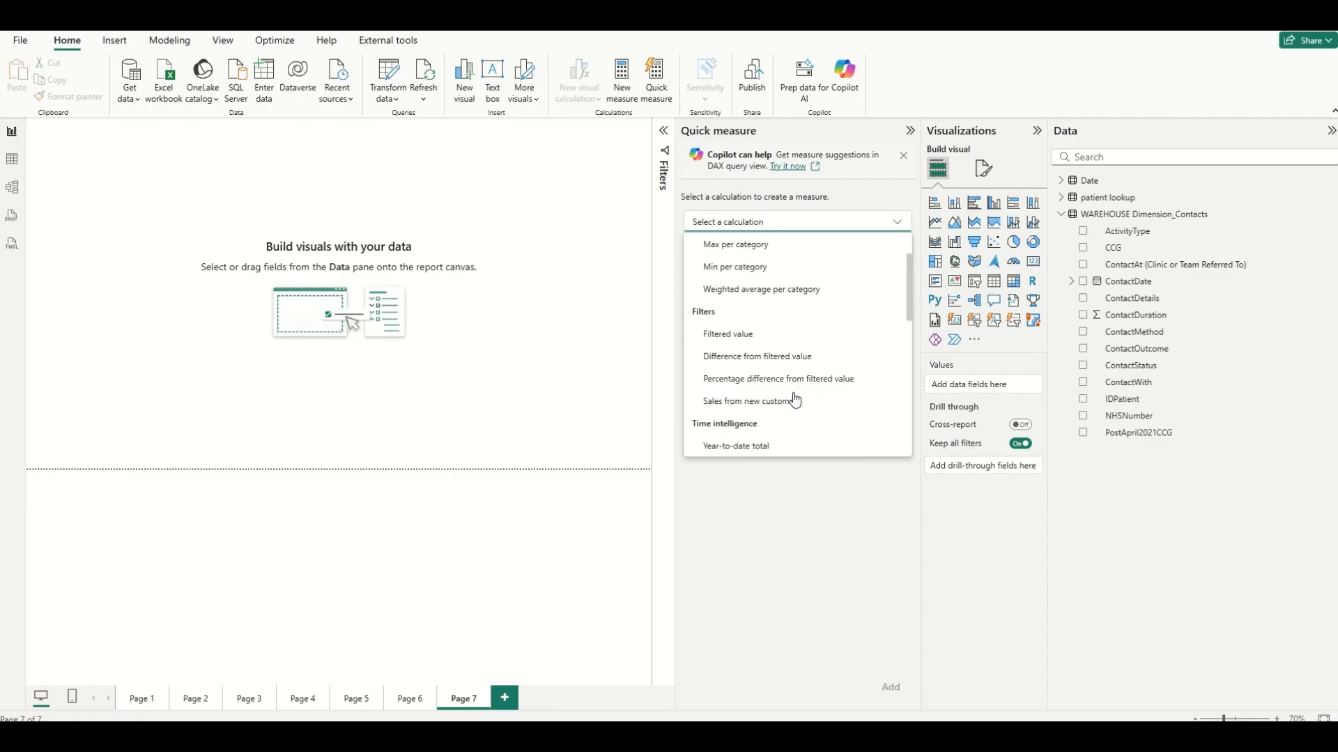
pyautogui.click(911, 135)
pyautogui.click(911, 136)
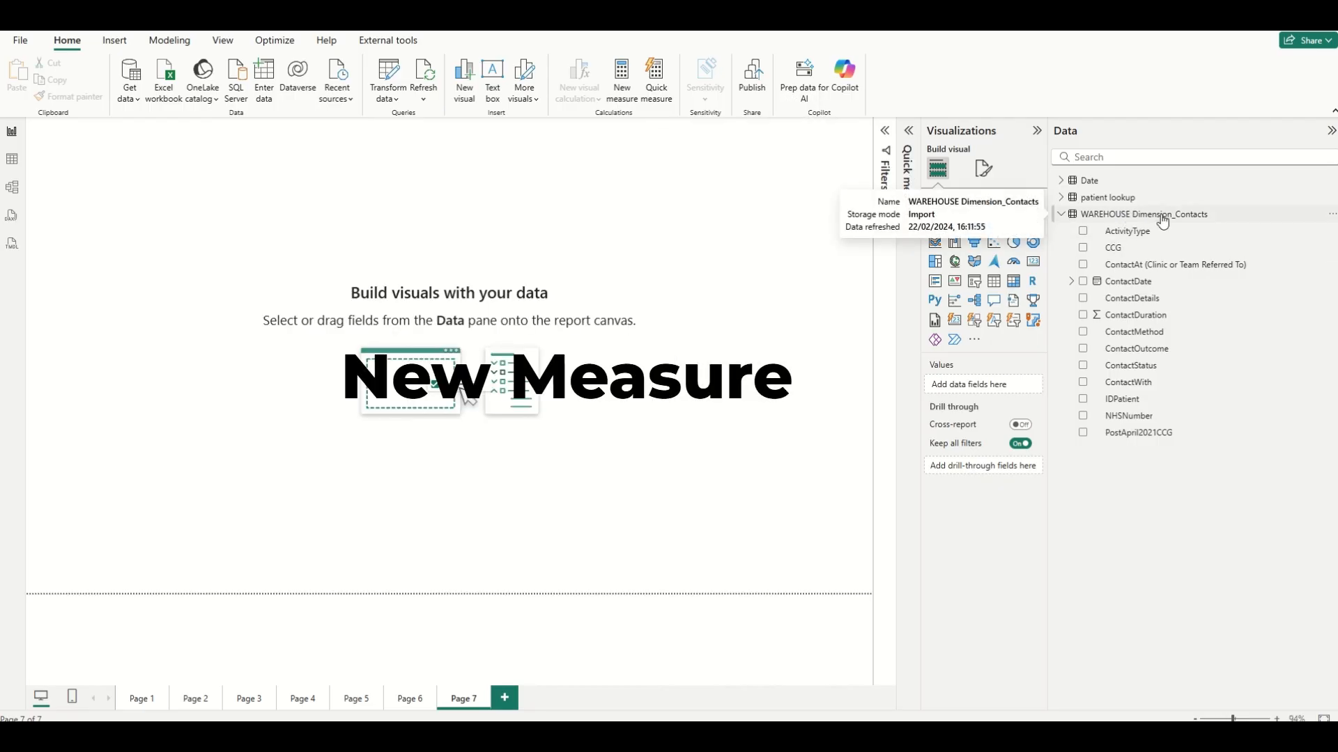
# Add a new measure to WAREHOUSE Dimension_Contacts and start its formula as Duration = sum.
pyautogui.click(1331, 216)
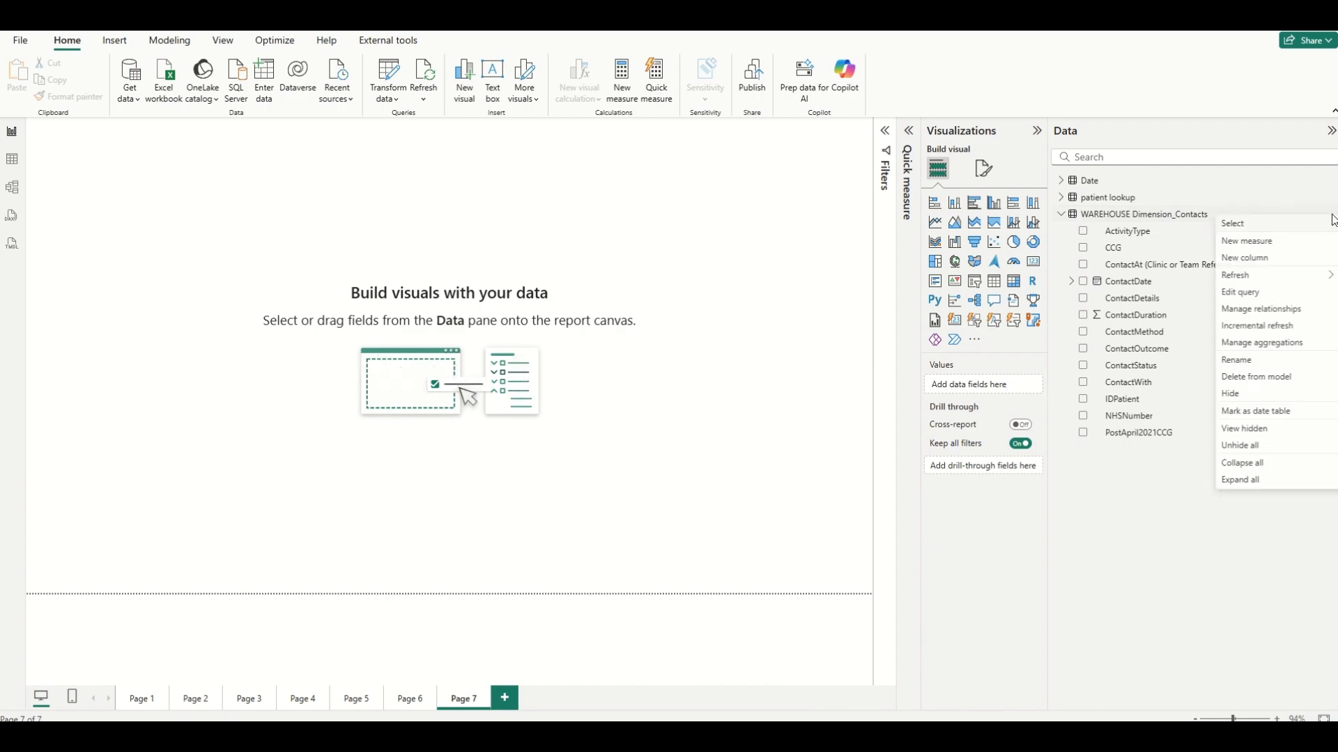
pyautogui.click(1259, 244)
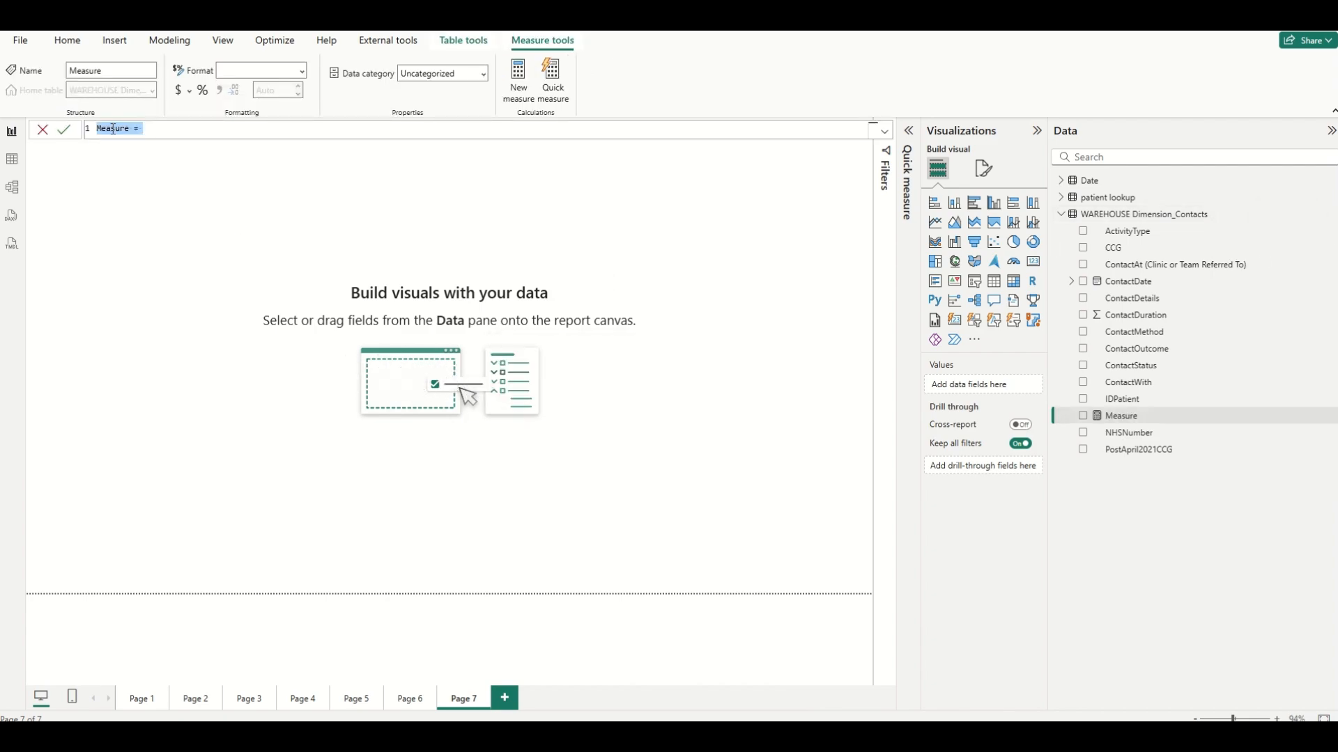
pyautogui.doubleClick(126, 126)
pyautogui.write('Duration')
pyautogui.click(161, 130)
pyautogui.write('sum')
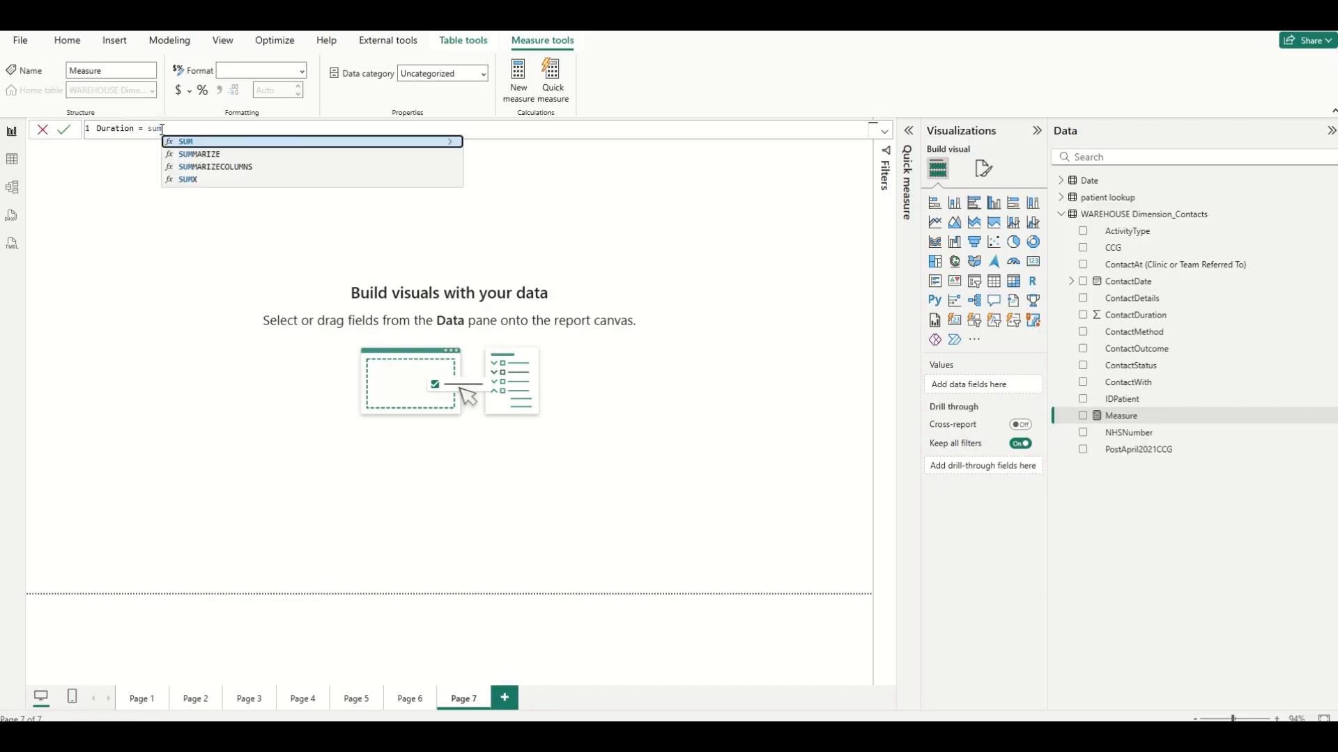
# Complete the formula as SUM('WAREHOUSE Dimension_Contacts'[ContactDuration]) and commit the Duration measure.
pyautogui.click(200, 143)
pyautogui.scroll(-15, 380, 217)
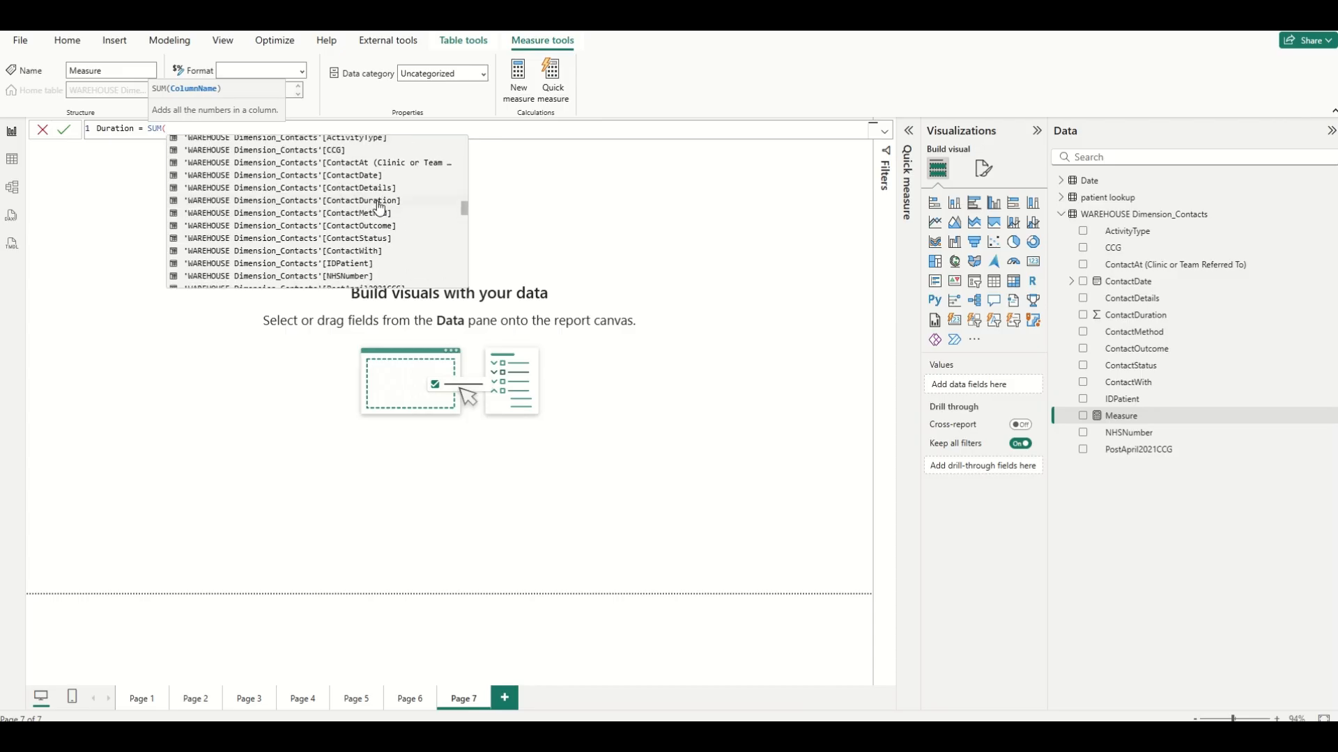
pyautogui.click(379, 200)
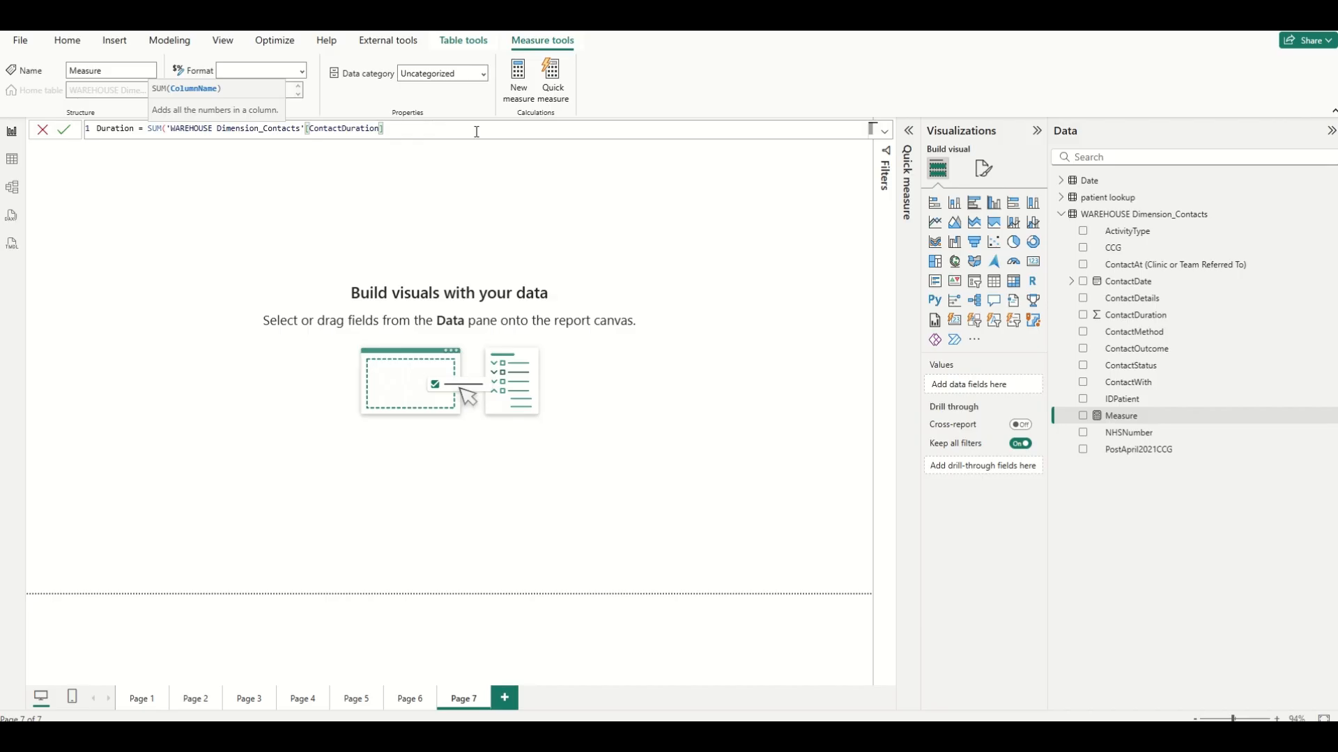
pyautogui.write(')')
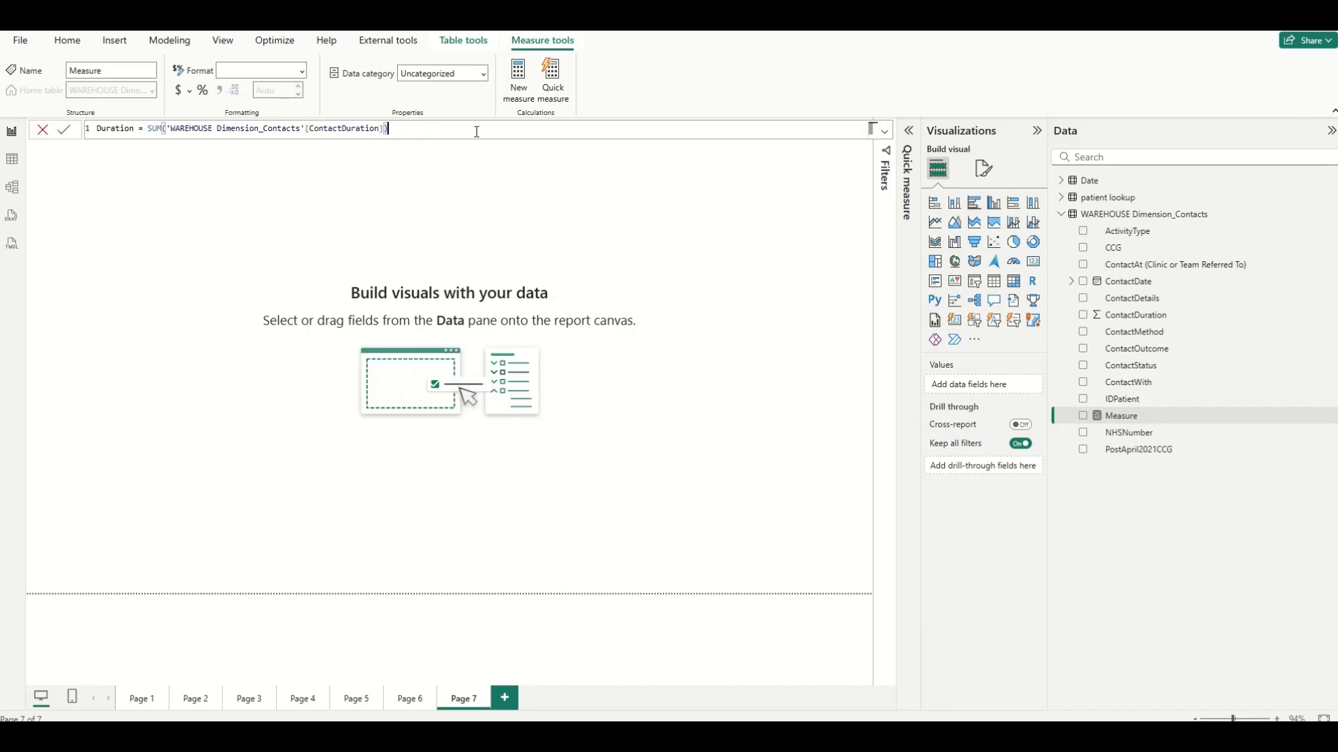
pyautogui.click(64, 129)
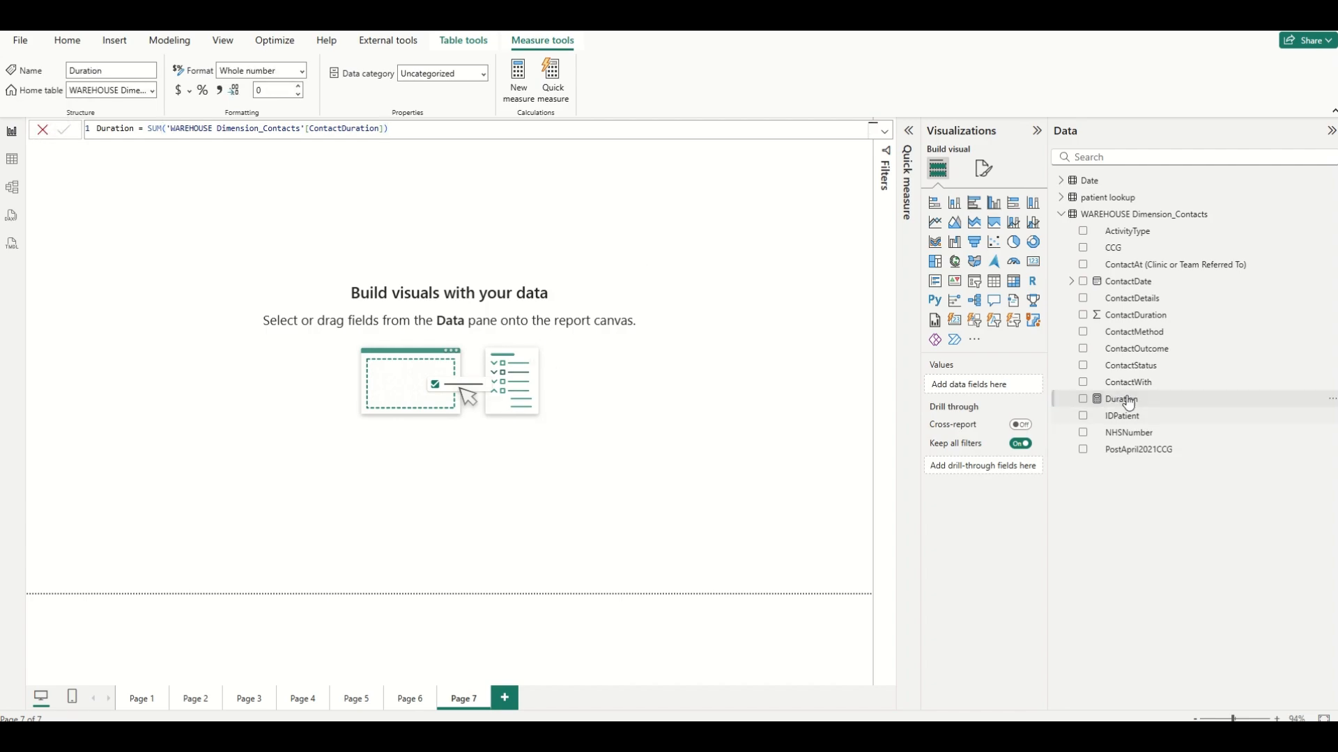
# Review the formulas of the Duration and Patients measures.
pyautogui.click(1129, 402)
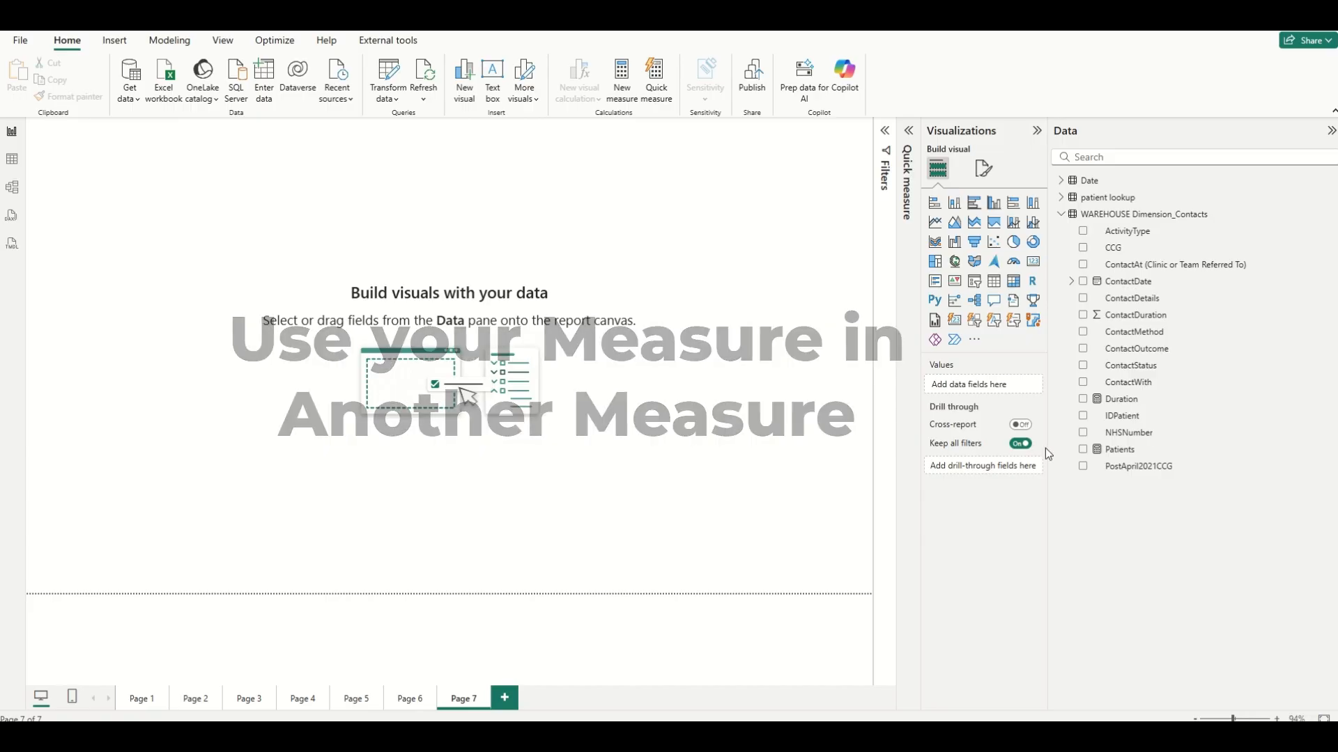
pyautogui.click(1109, 451)
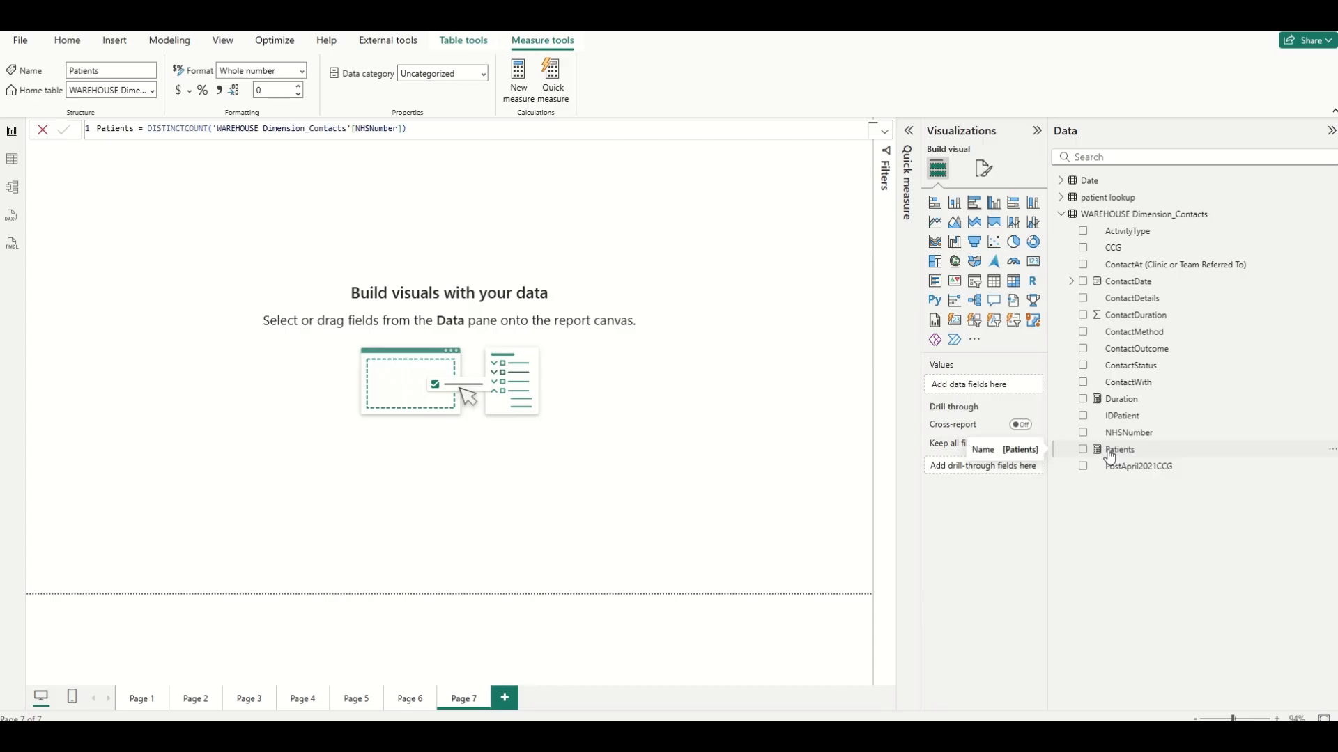
pyautogui.click(743, 449)
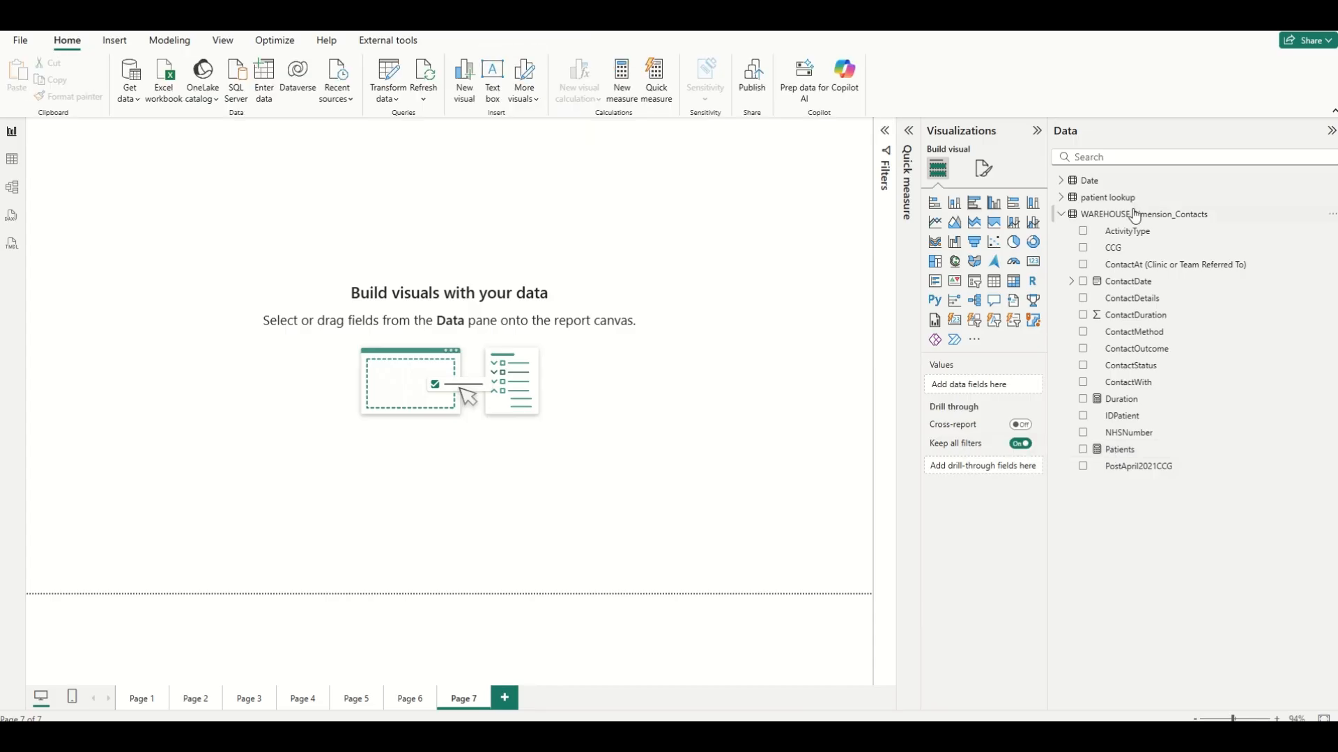
# Add another new measure to WAREHOUSE Dimension_Contacts and start its formula as Average Duration = divide.
pyautogui.click(1332, 215)
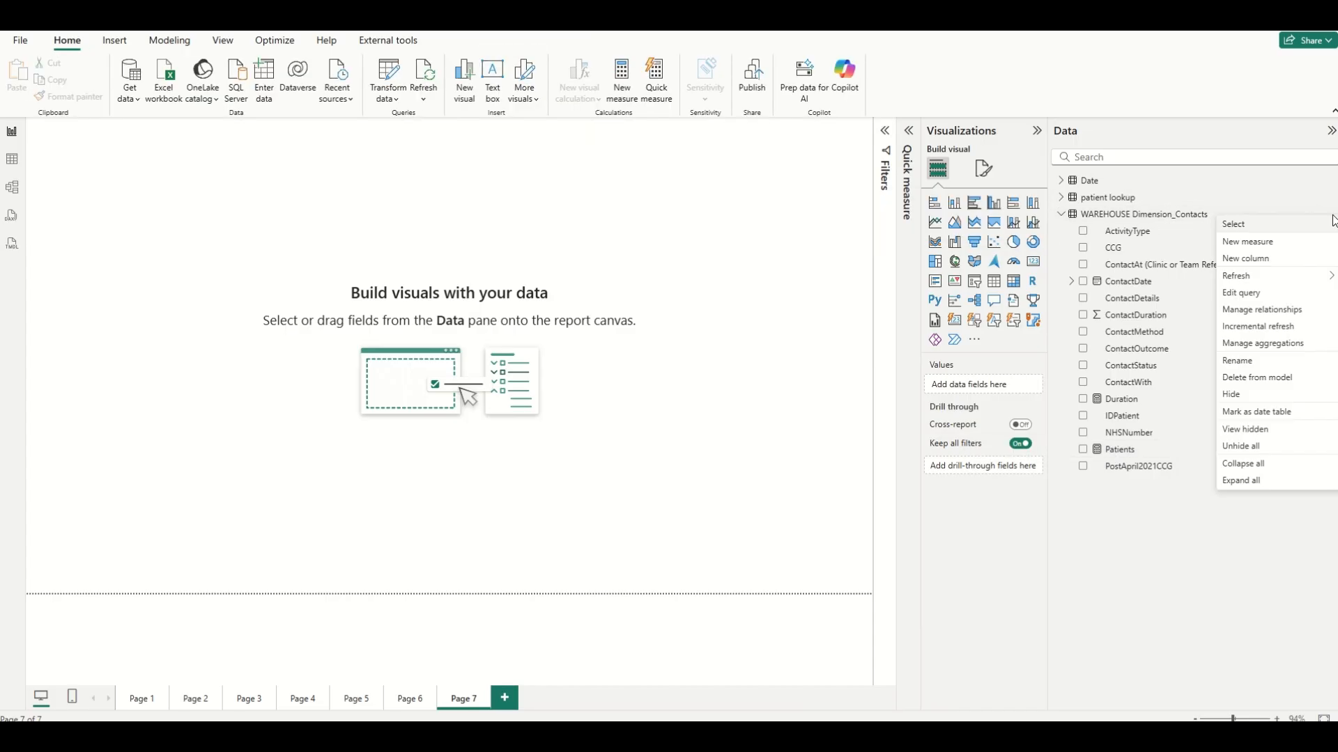
pyautogui.click(1331, 214)
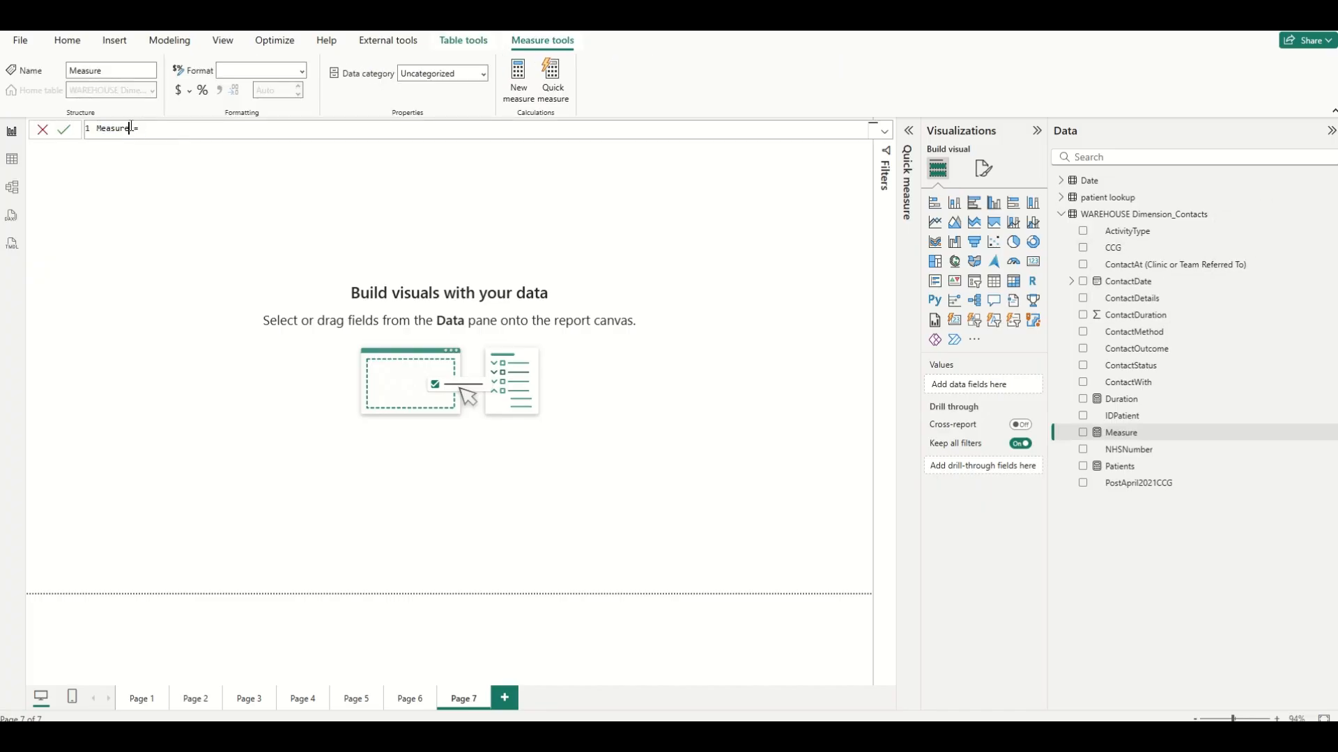
pyautogui.doubleClick(103, 128)
pyautogui.write('Average')
pyautogui.write('Duration')
pyautogui.write('divide')
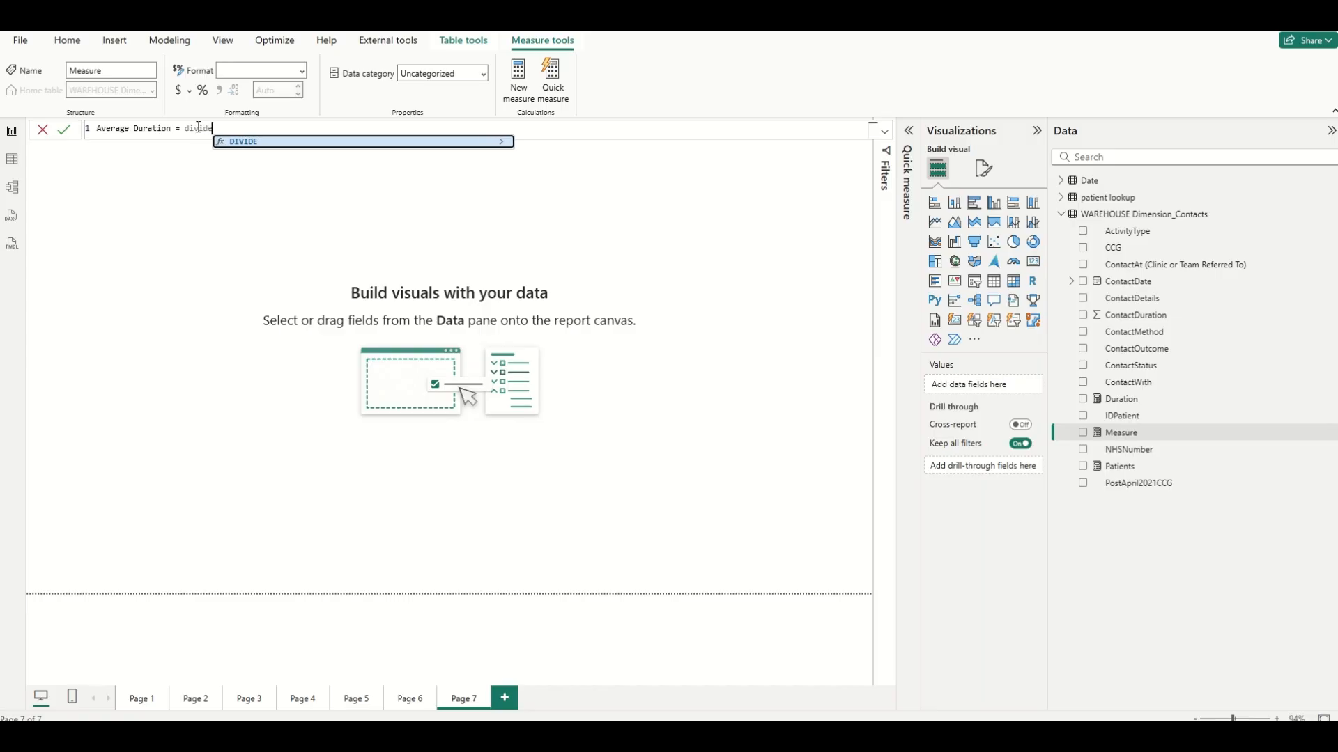
# Complete the formula as DIVIDE([Duration],[Patients],0) and commit the Average Duration measure.
pyautogui.click(234, 143)
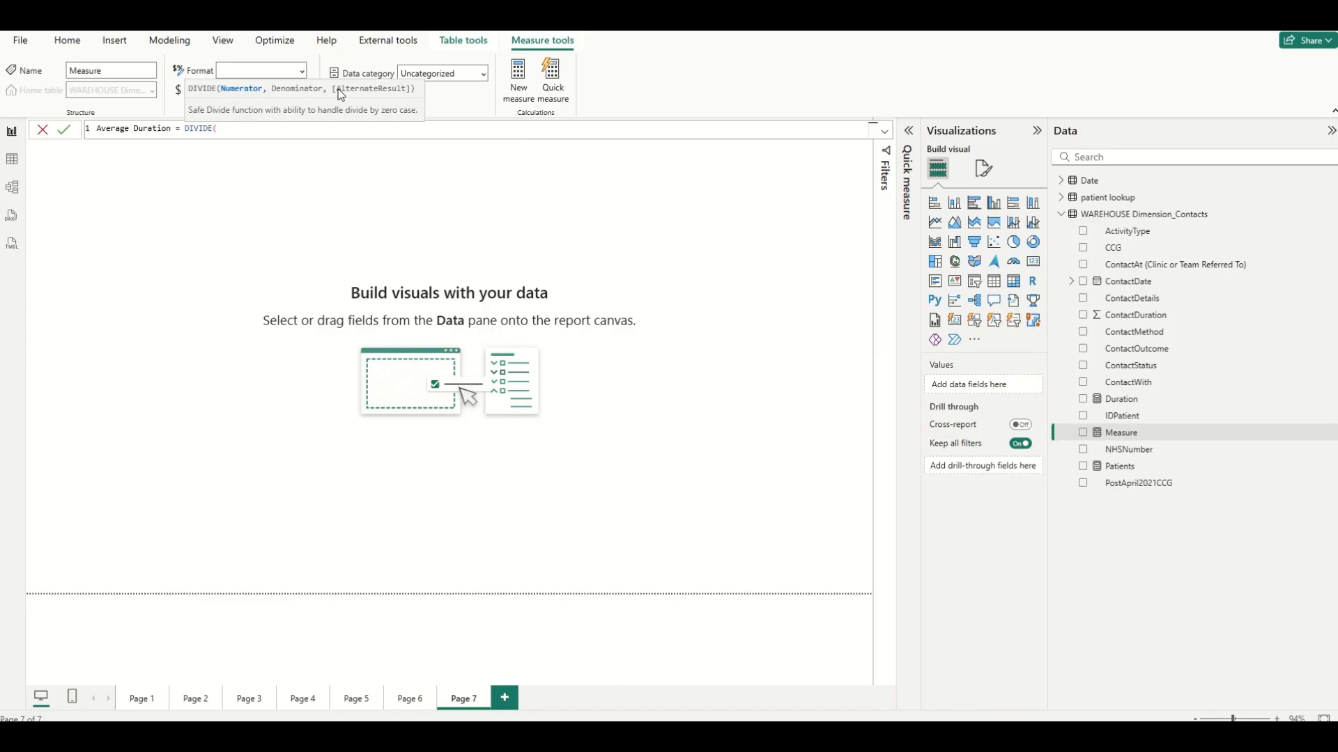
pyautogui.write('[')
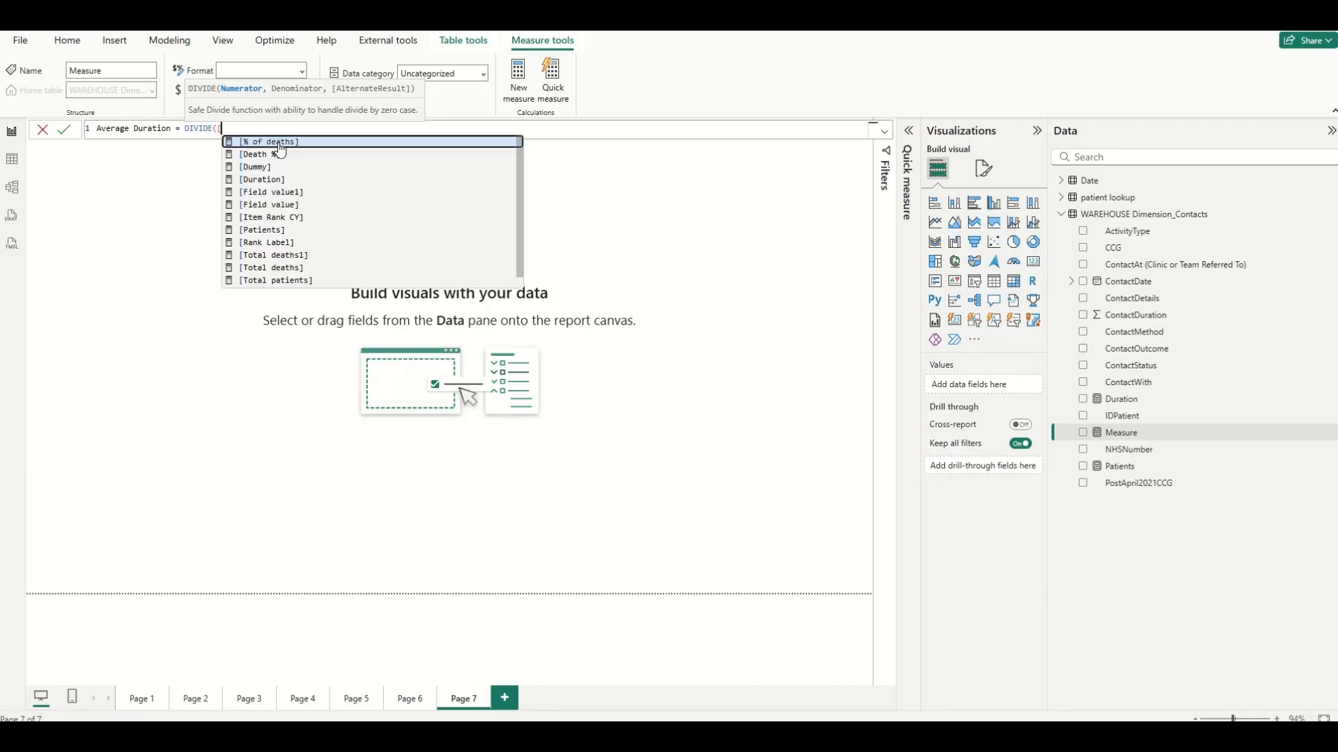
pyautogui.click(277, 179)
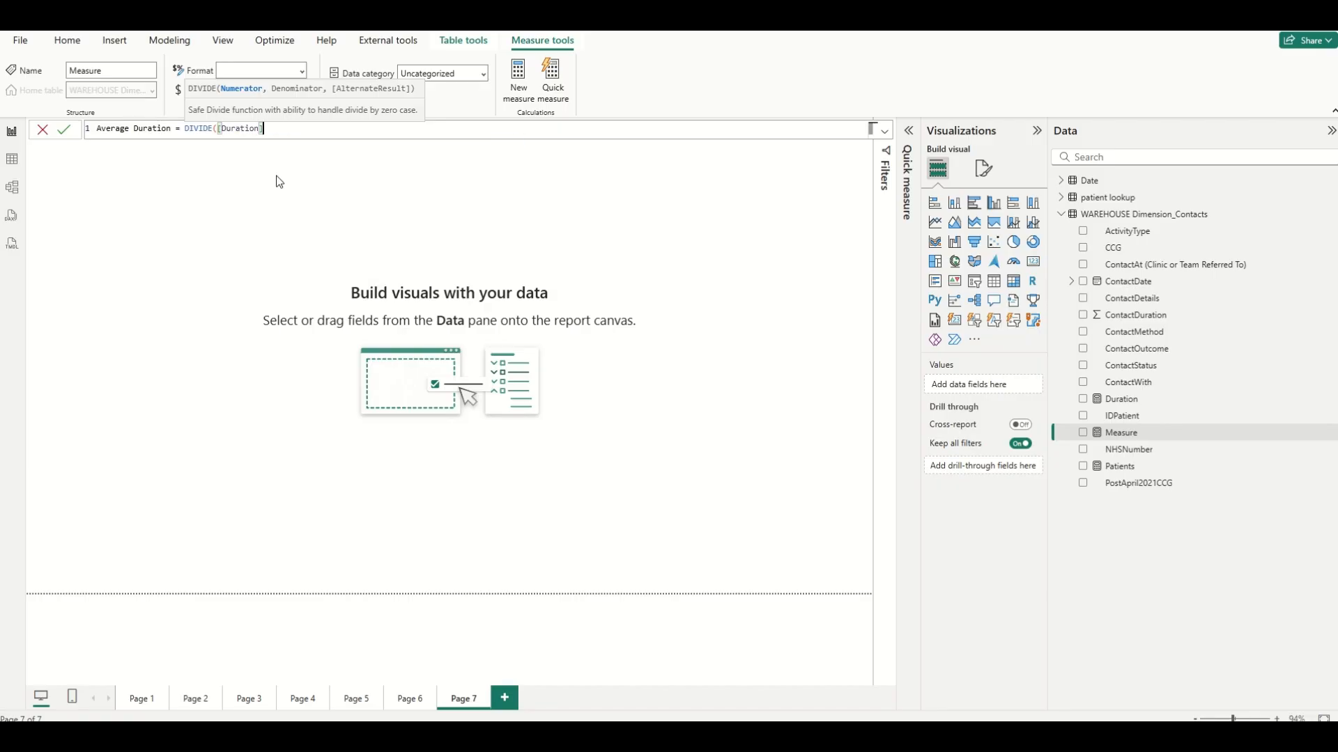
pyautogui.write(',[')
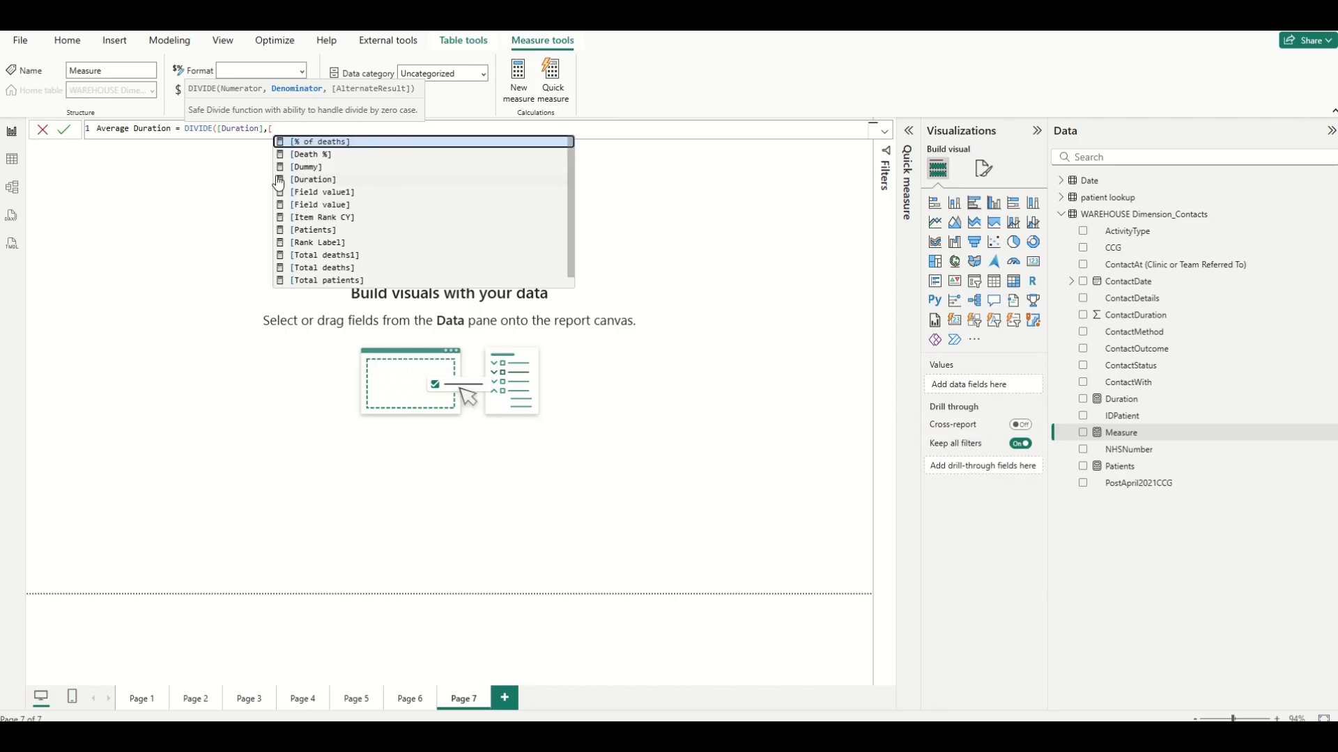
pyautogui.write('p')
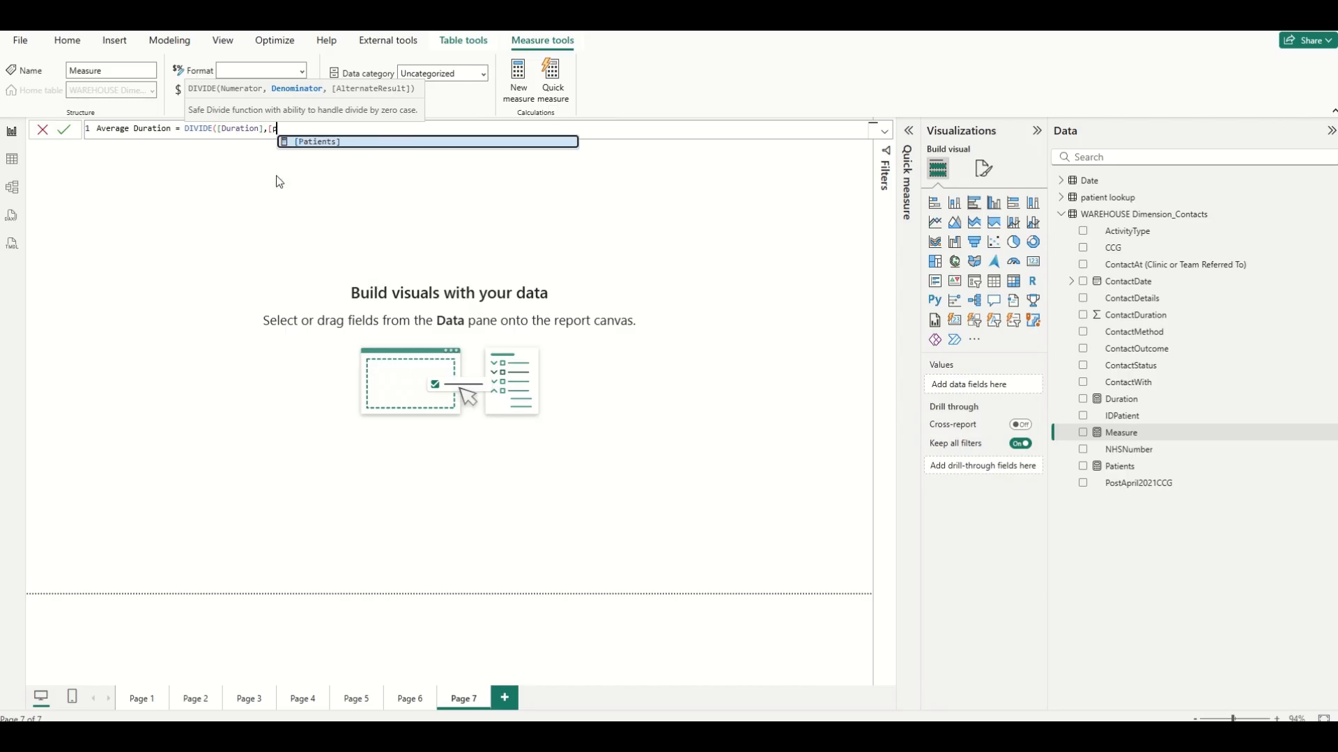
pyautogui.click(307, 142)
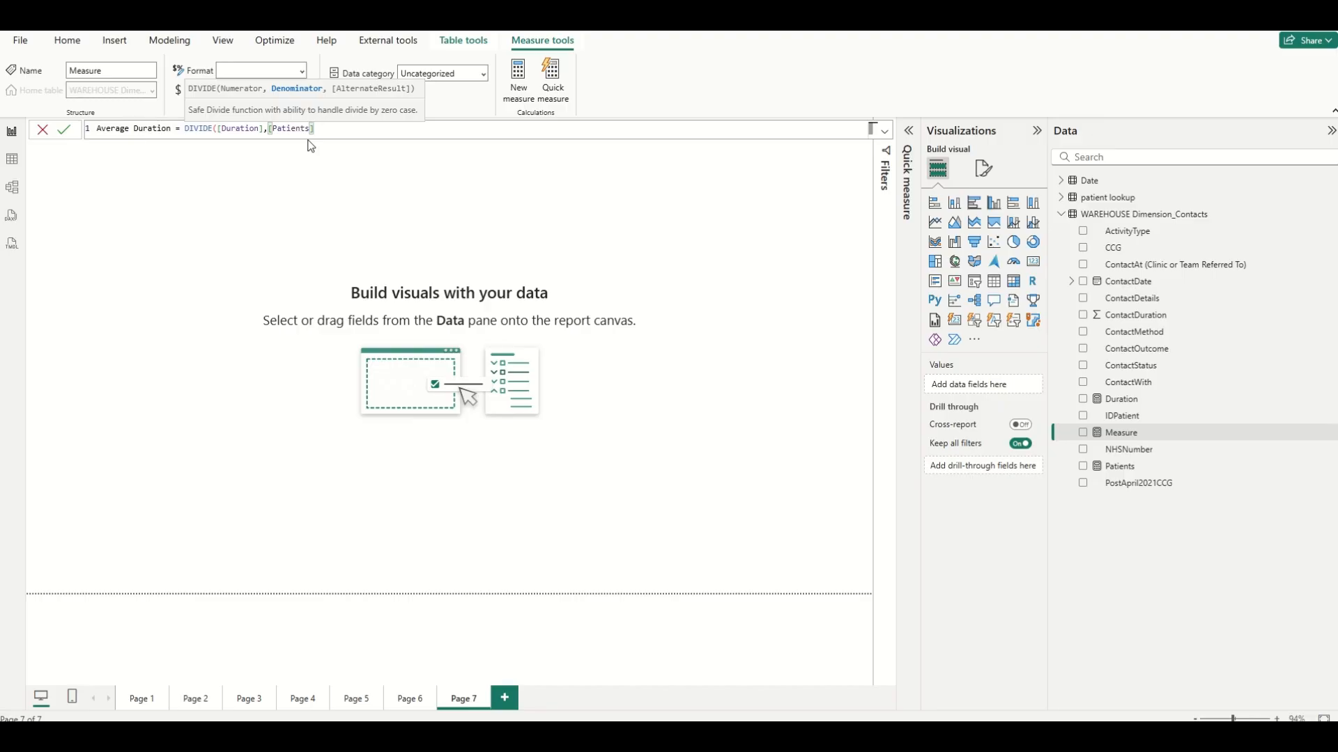
pyautogui.write(',0)')
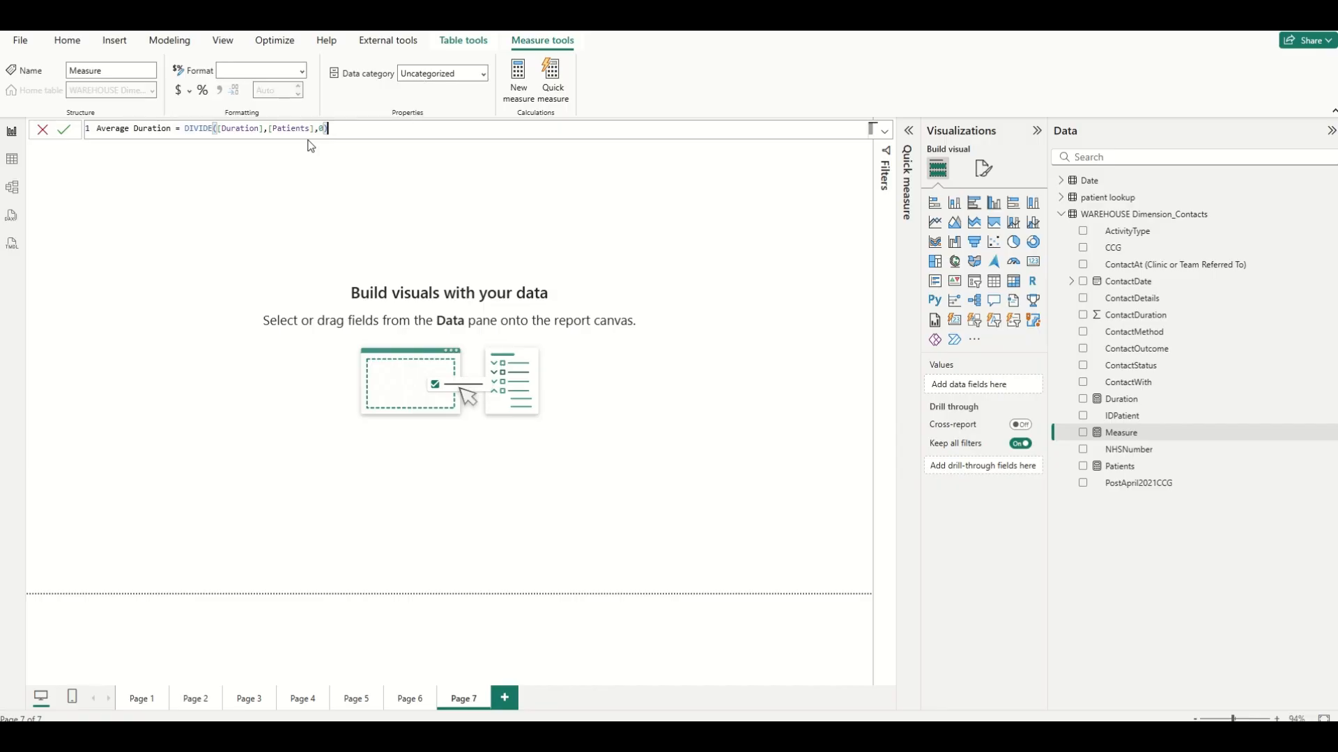
pyautogui.click(64, 131)
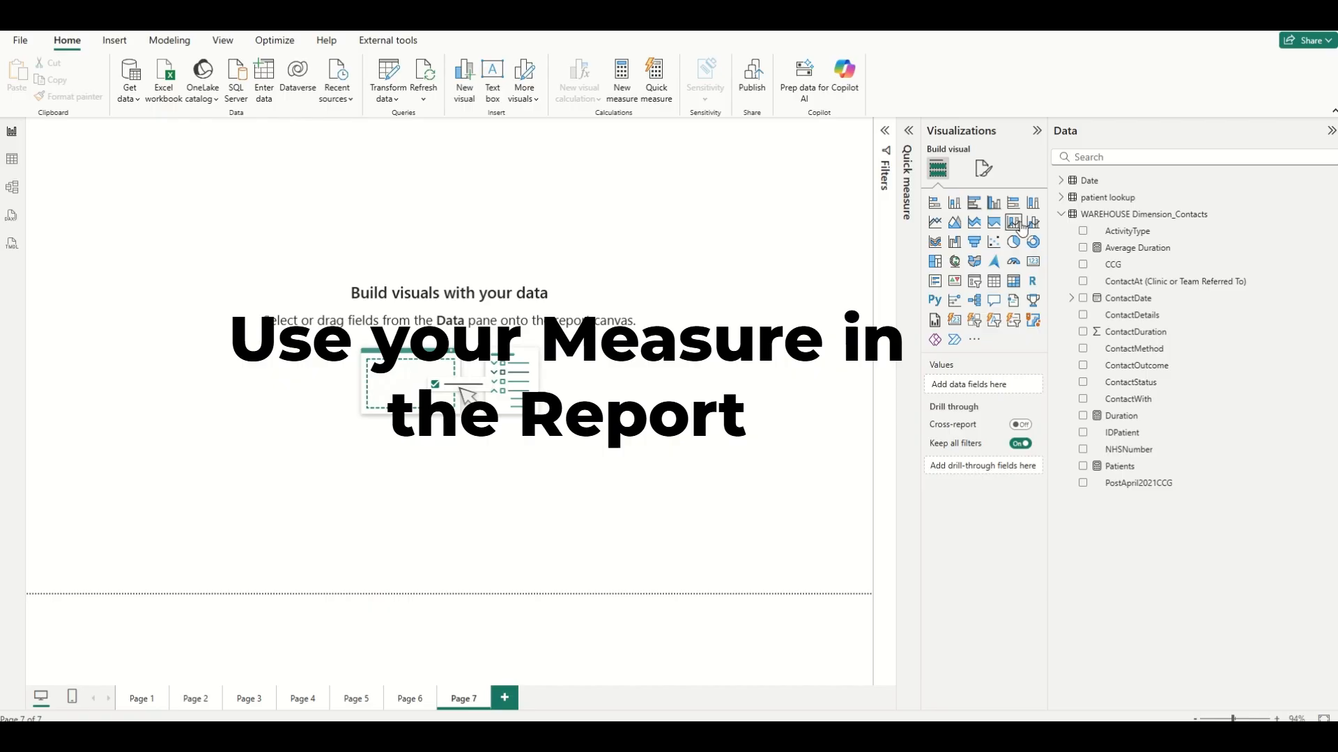
# Insert a line and clustered column chart and enlarge it across the report canvas.
pyautogui.click(1036, 233)
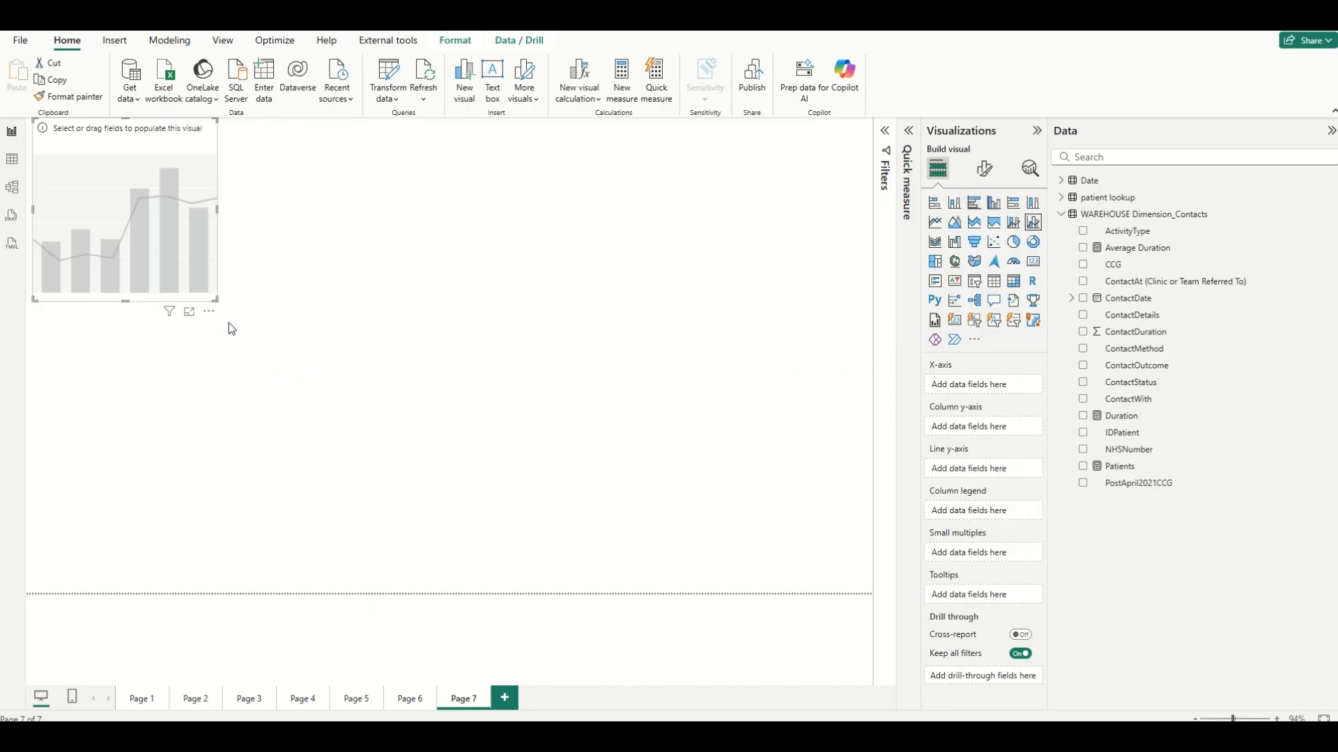
pyautogui.moveTo(222, 305); pyautogui.dragTo(774, 492)
pyautogui.moveTo(532, 387); pyautogui.dragTo(592, 430)
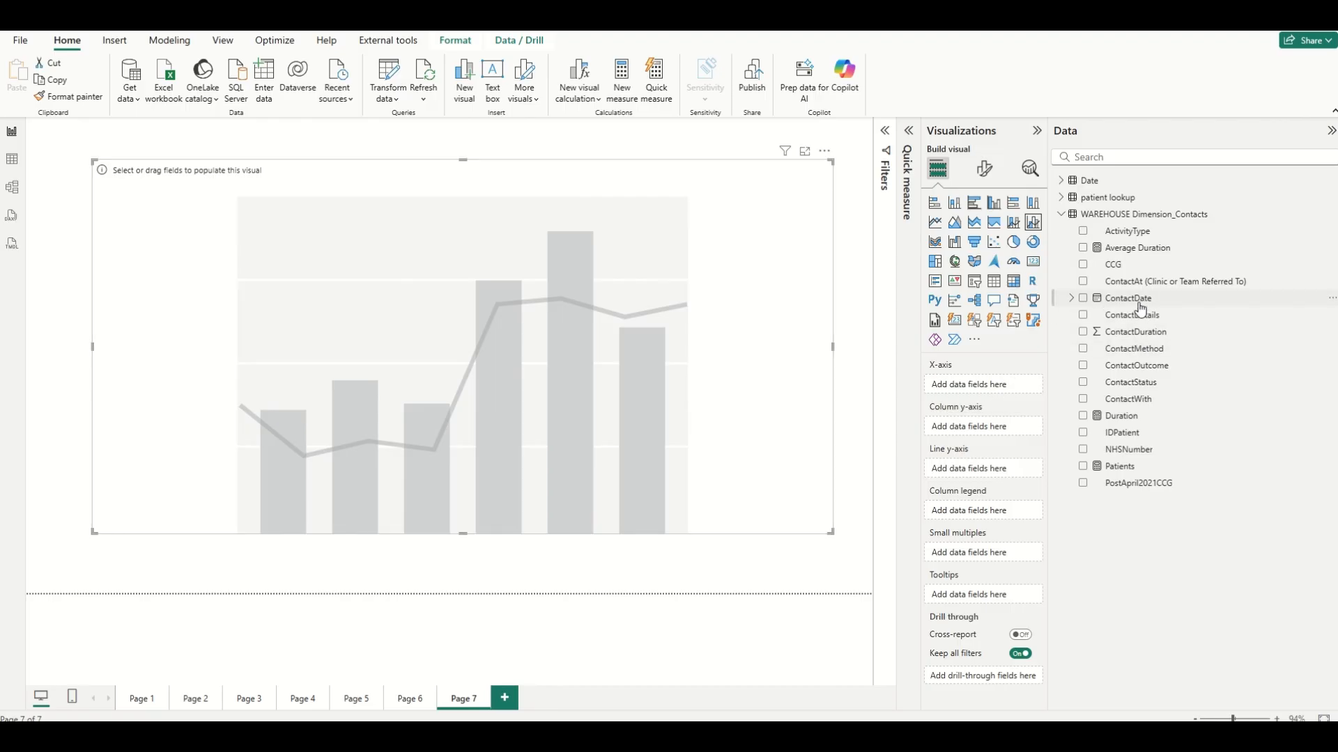
# Add ContactDate to the chart's x-axis and remove its Quarter level.
pyautogui.moveTo(1132, 298); pyautogui.dragTo(985, 389)
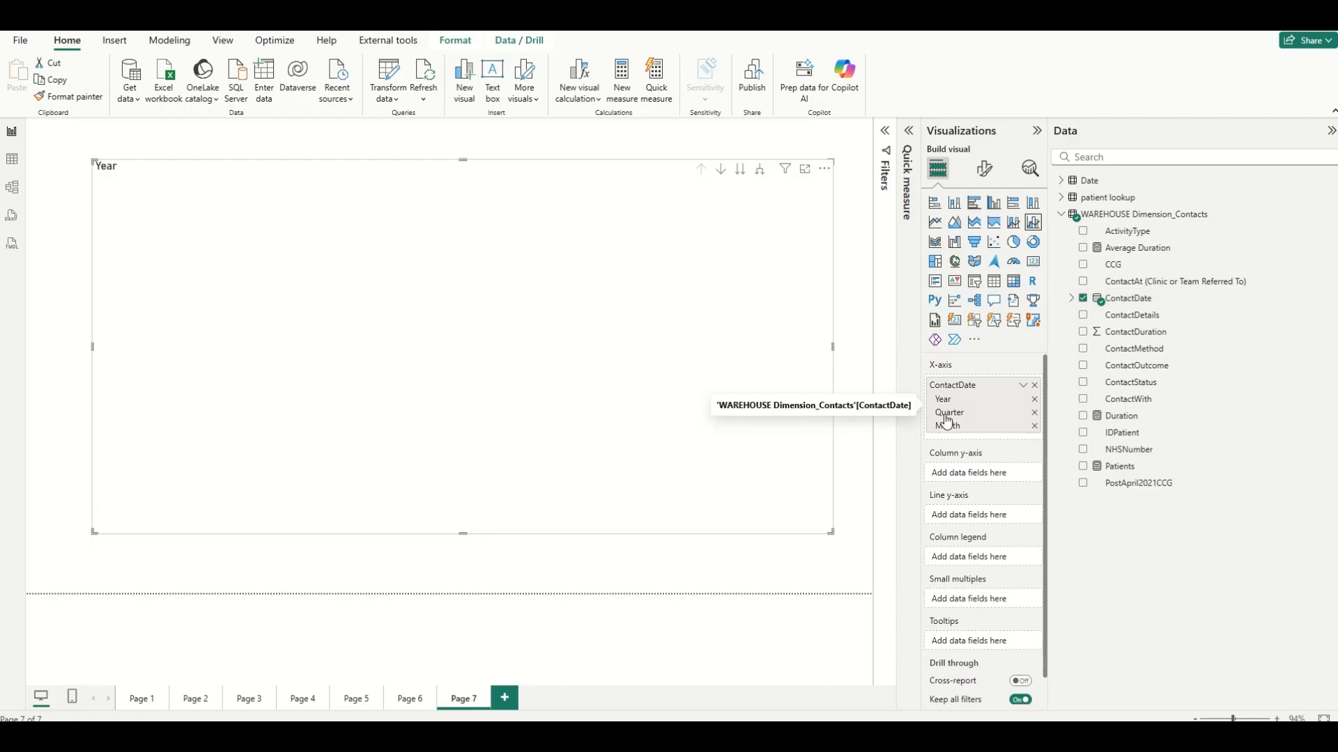
pyautogui.click(1034, 413)
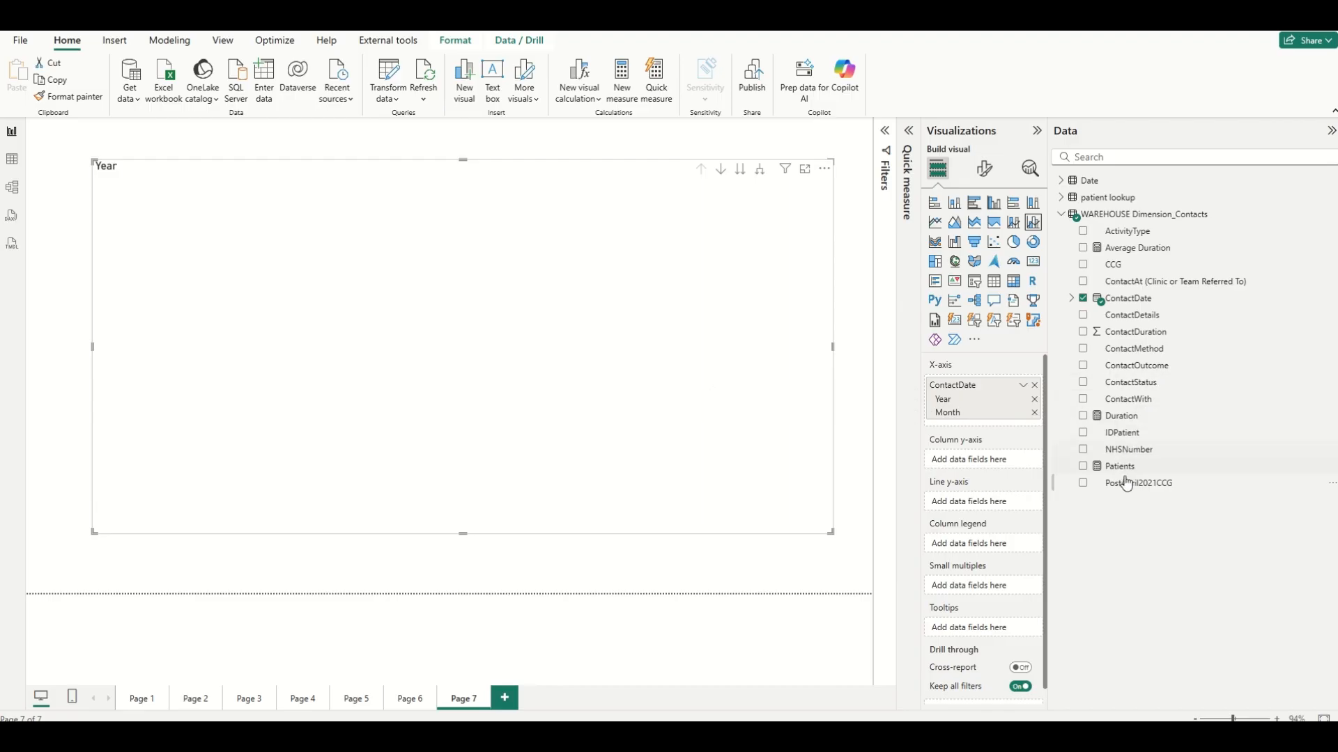
# Add Patients as the column values and expand the chart down to month level.
pyautogui.moveTo(1119, 466); pyautogui.dragTo(986, 470)
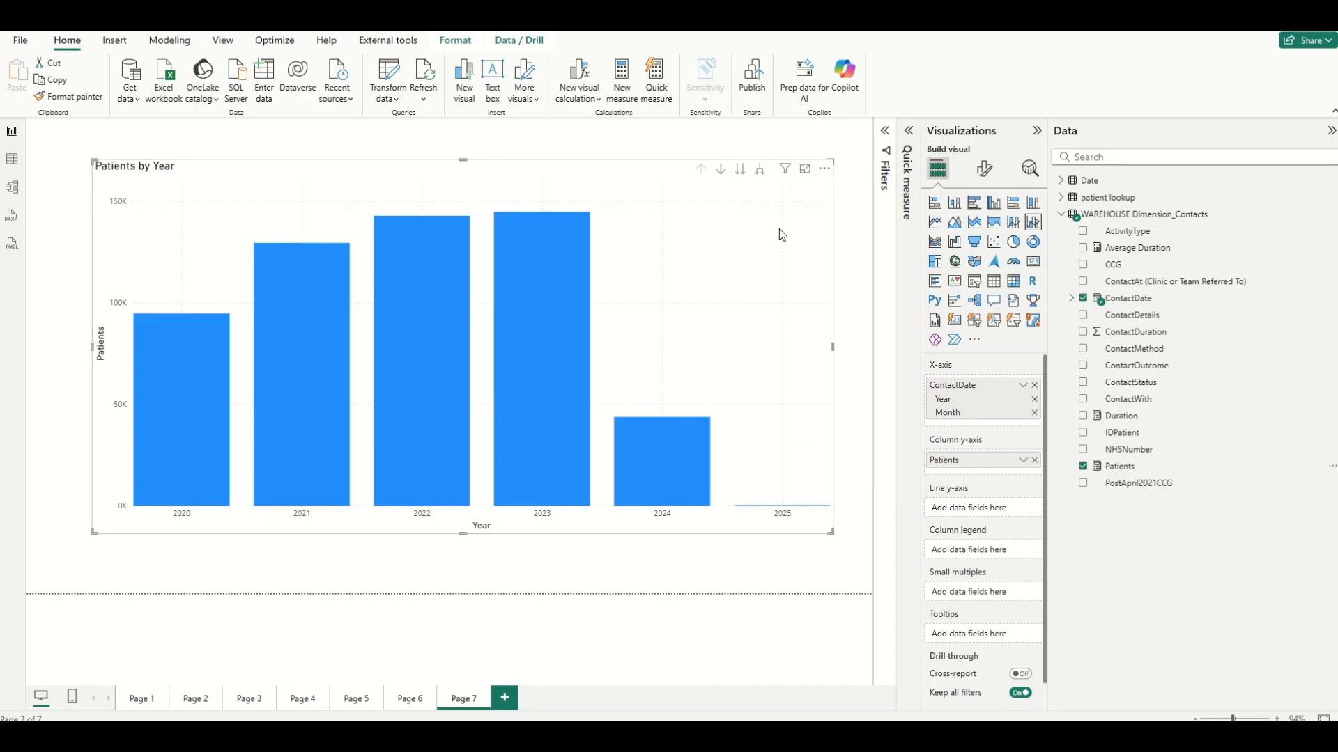
pyautogui.click(758, 173)
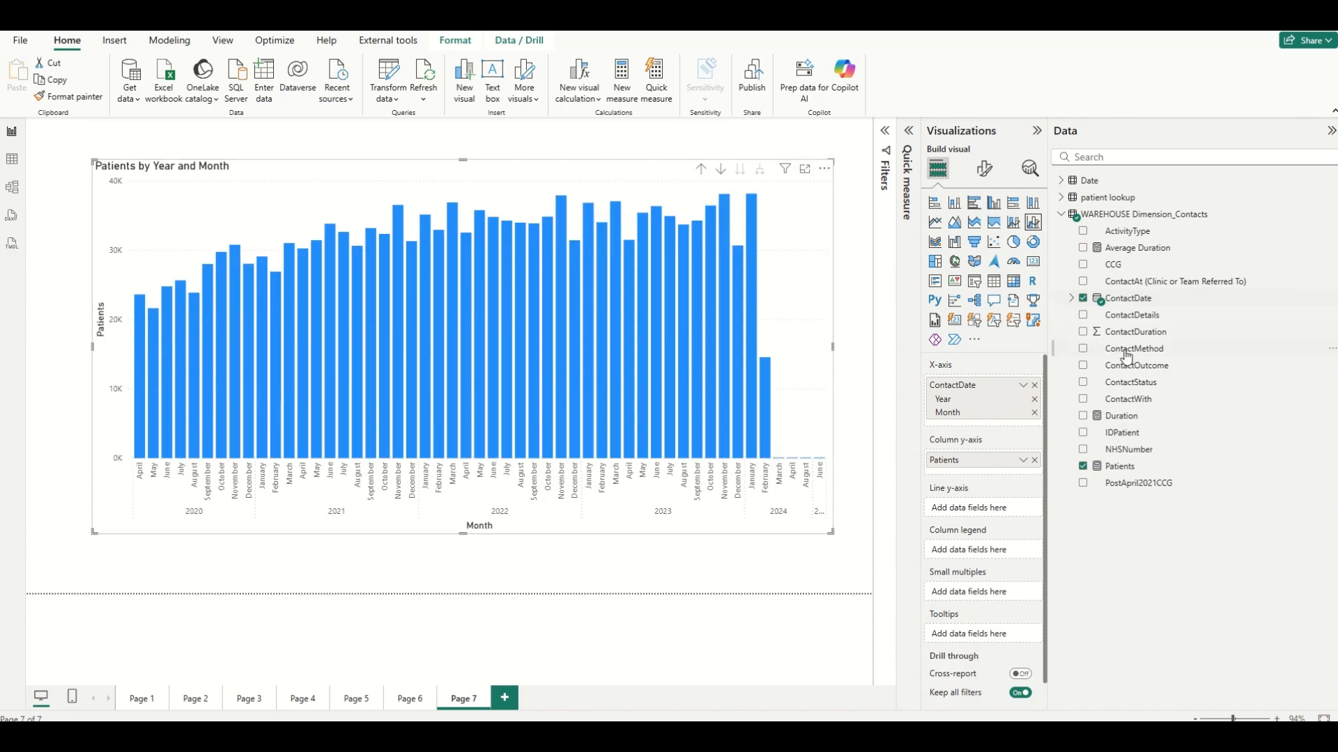
# Add the Average Duration measure to the chart's line y-axis.
pyautogui.moveTo(1121, 416)
pyautogui.mouseDown()
pyautogui.moveTo(979, 510)
pyautogui.moveTo(1123, 410)
pyautogui.mouseUp()
pyautogui.moveTo(1145, 249); pyautogui.dragTo(988, 511)
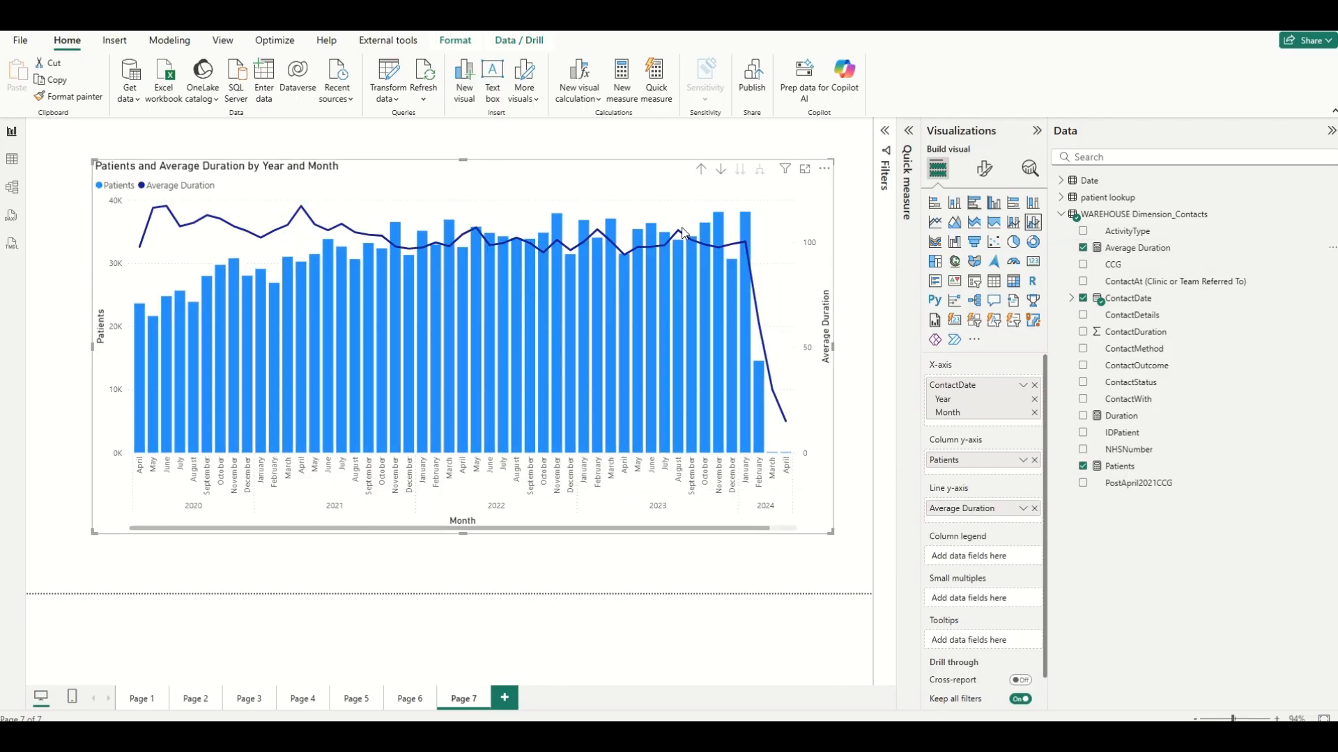
pyautogui.moveTo(672, 244)
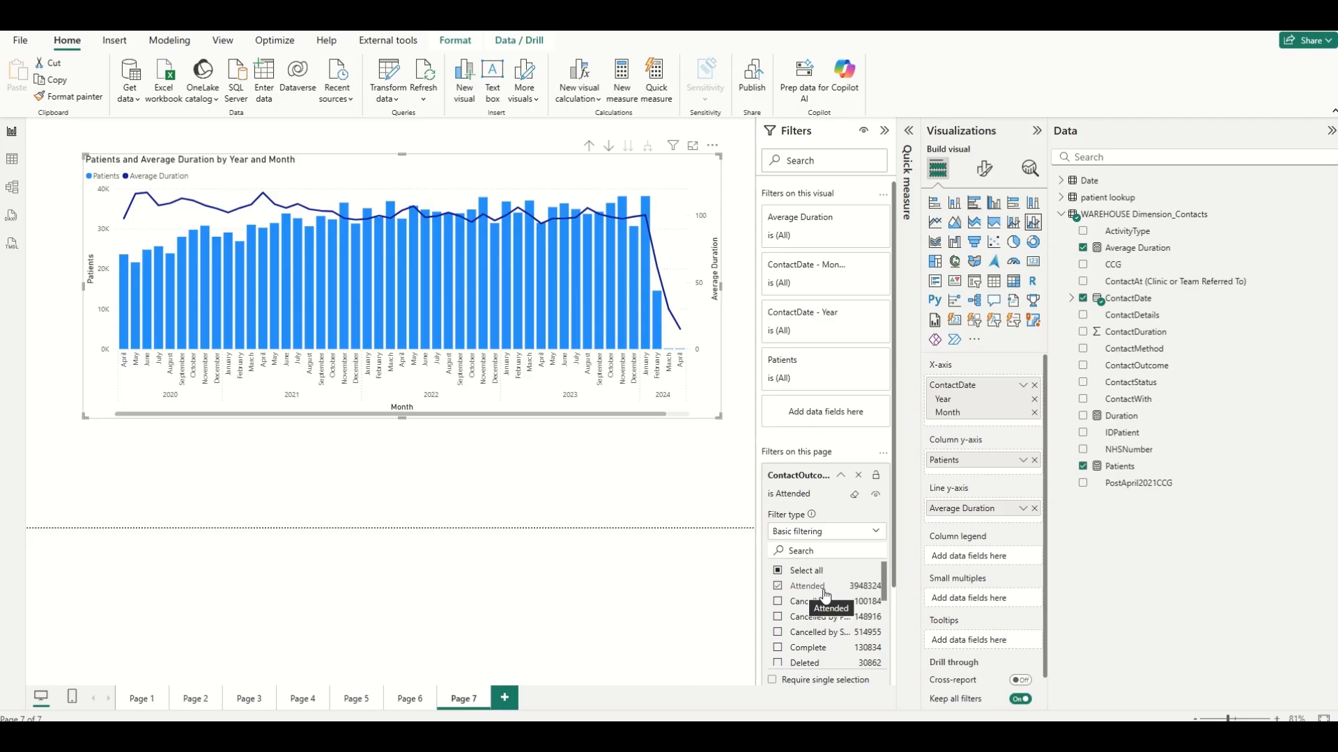
# Set the page's ContactOutcome filter to show only Complete contacts.
pyautogui.click(778, 602)
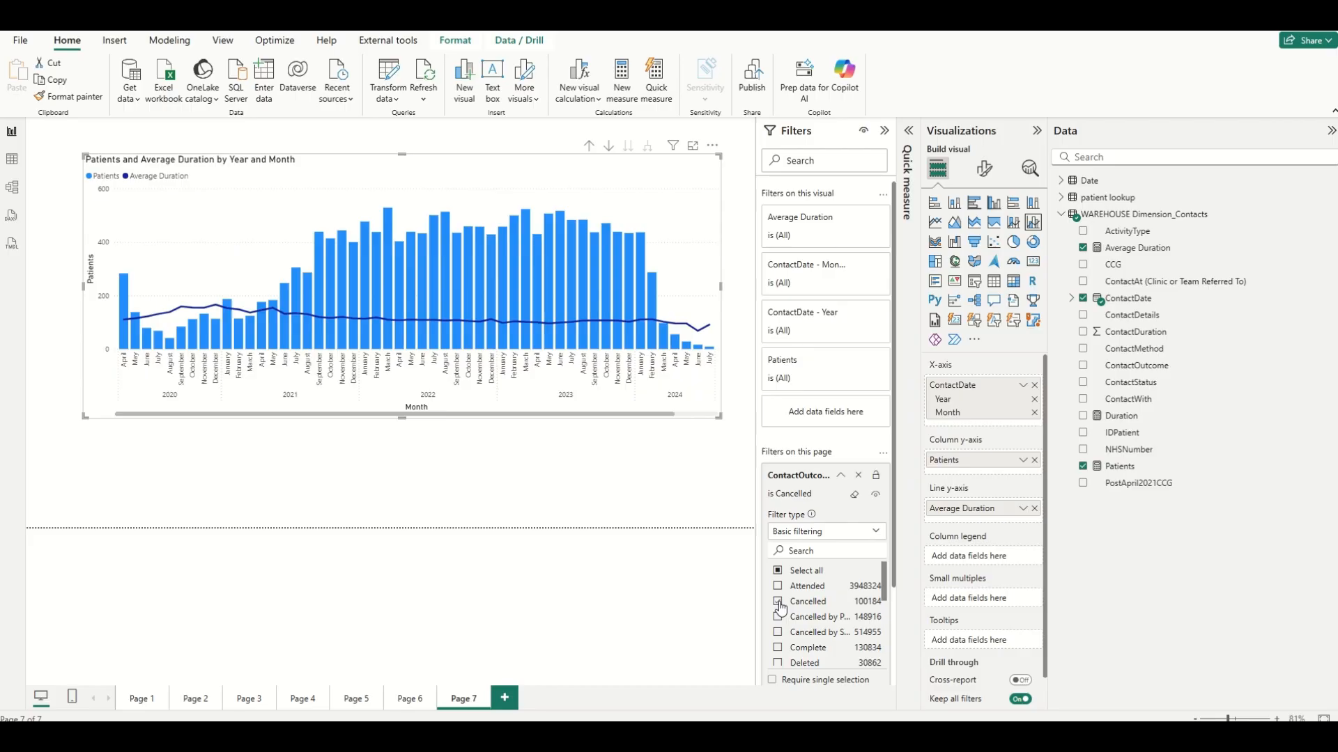
pyautogui.click(778, 649)
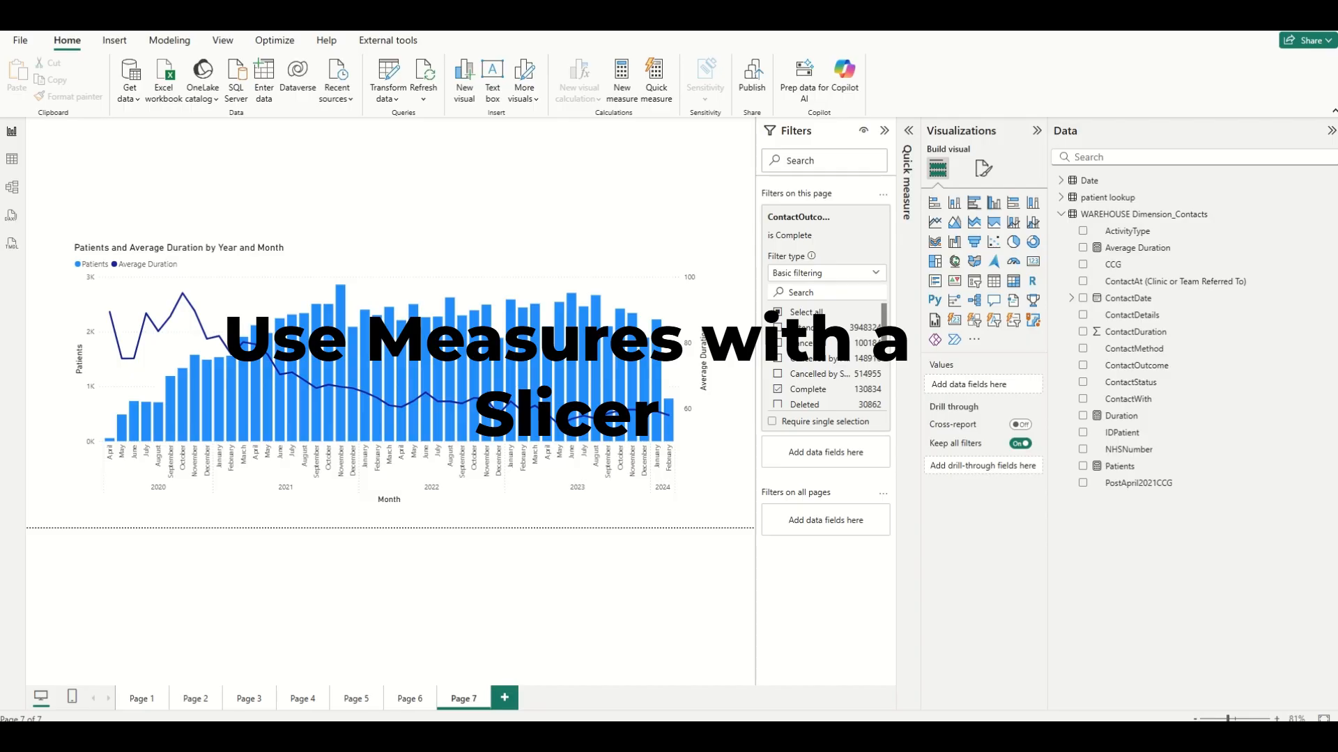
# Add a narrow ContactDate slicer keeping only the Year level, and select 2023 in it.
pyautogui.click(1012, 321)
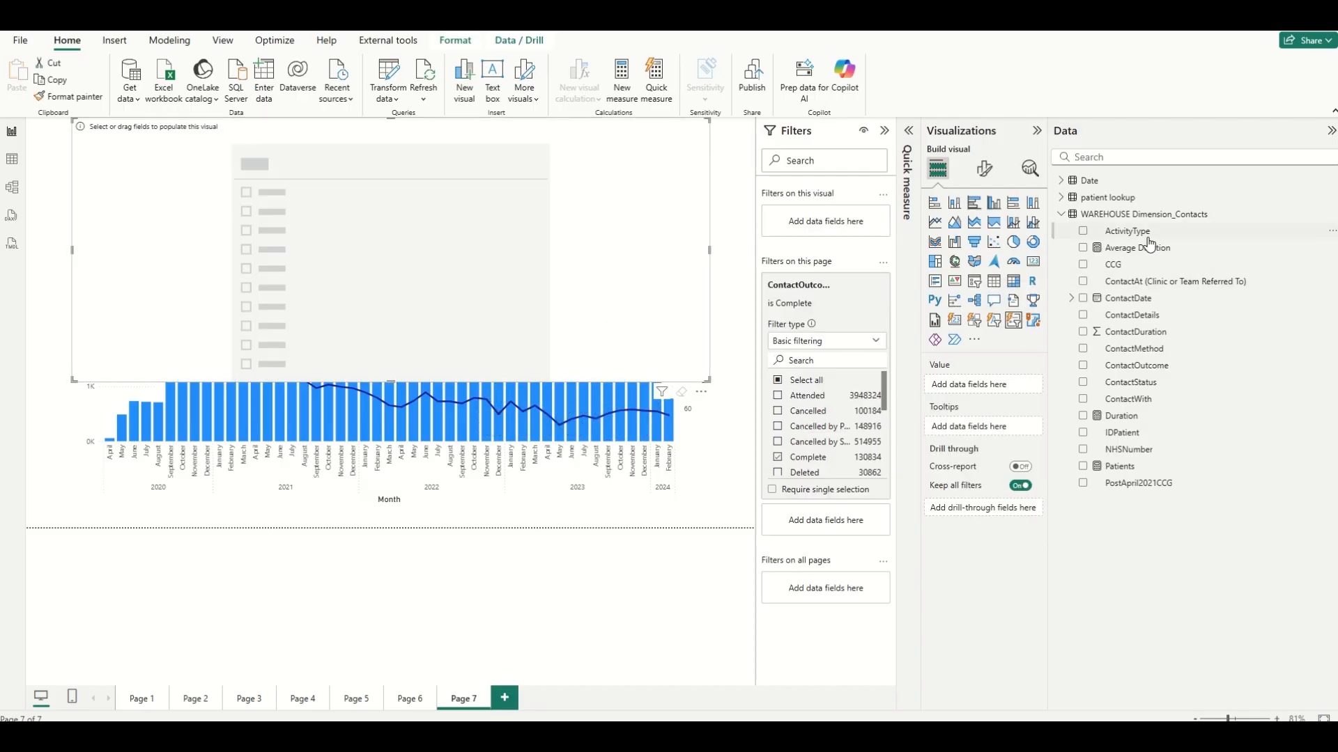
pyautogui.moveTo(1149, 299); pyautogui.dragTo(403, 216)
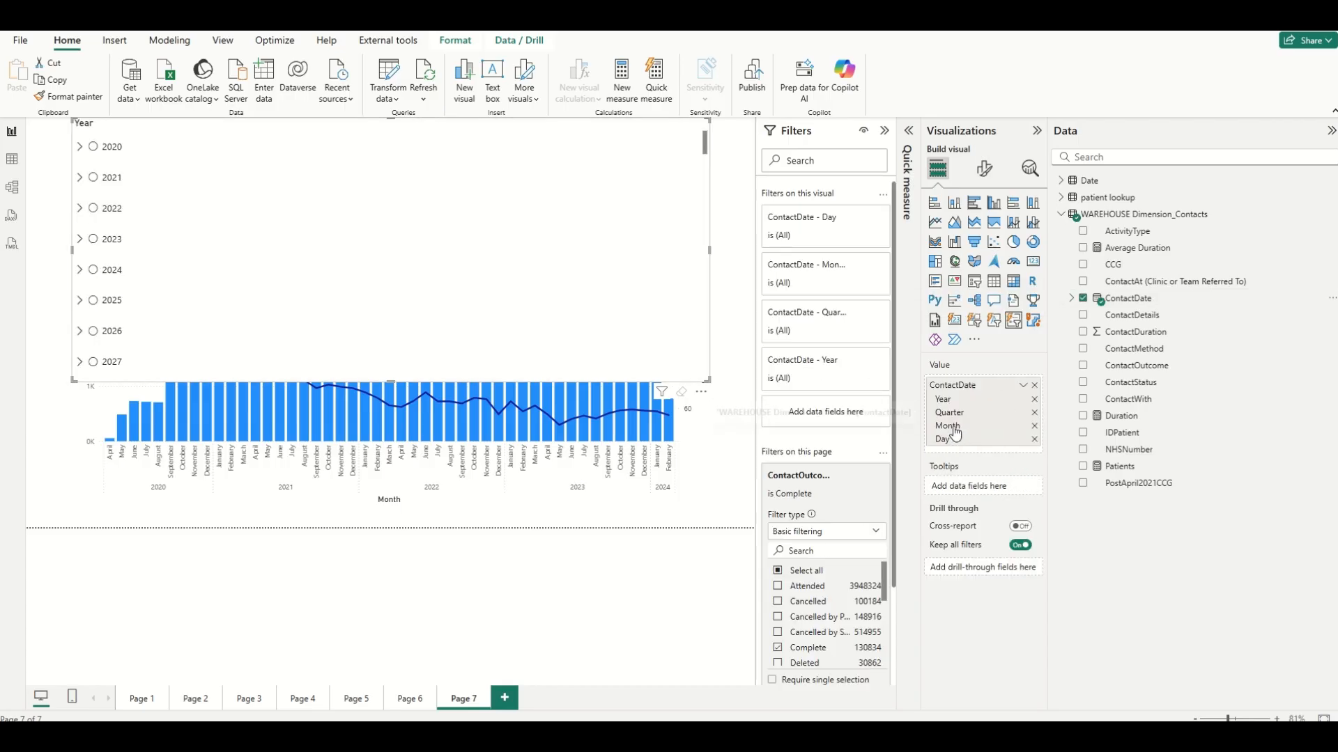
pyautogui.click(1034, 439)
pyautogui.click(1034, 425)
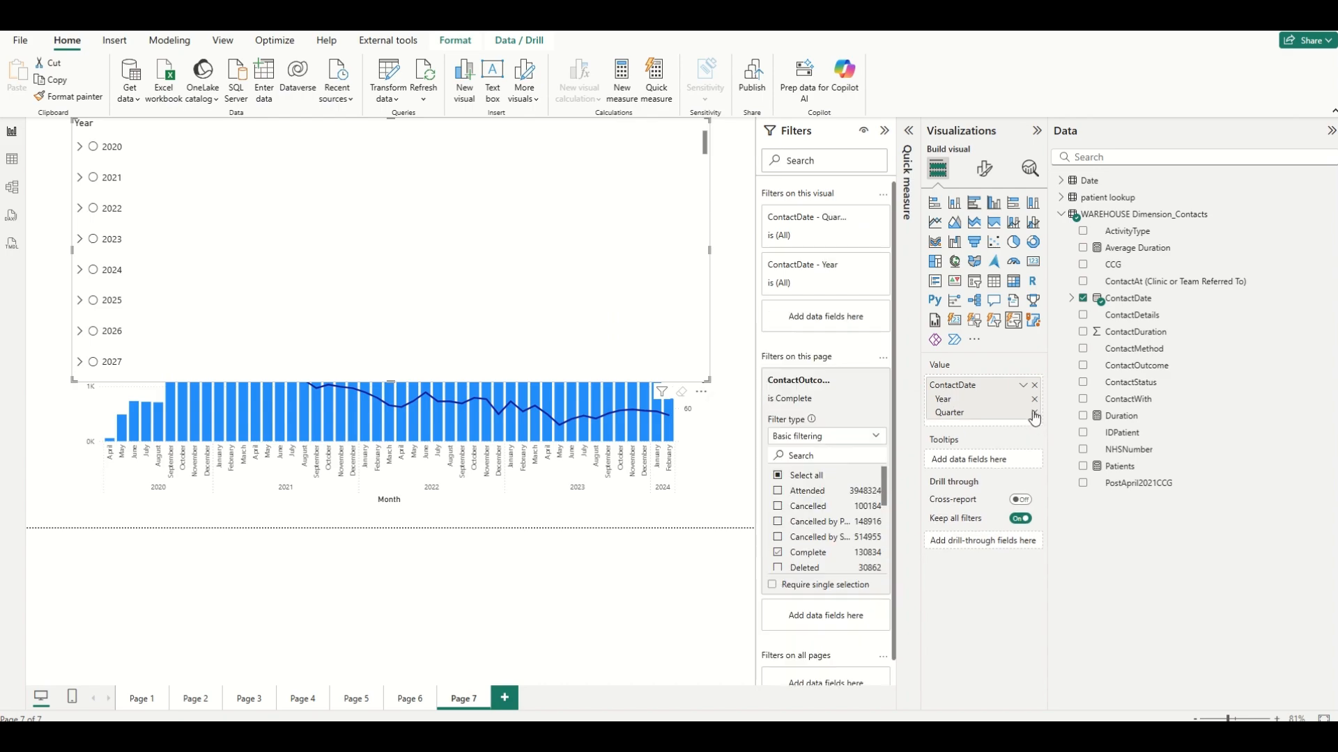
pyautogui.click(1034, 413)
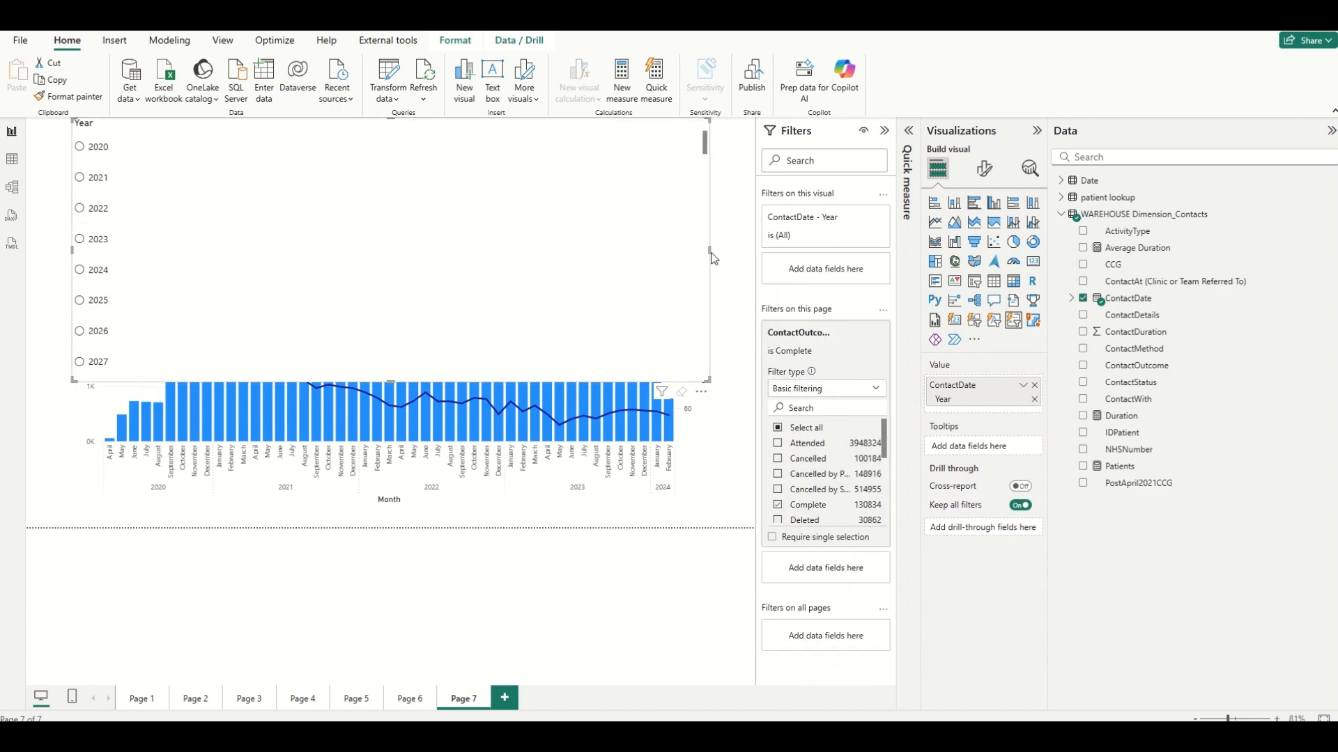
pyautogui.moveTo(708, 251); pyautogui.dragTo(165, 262)
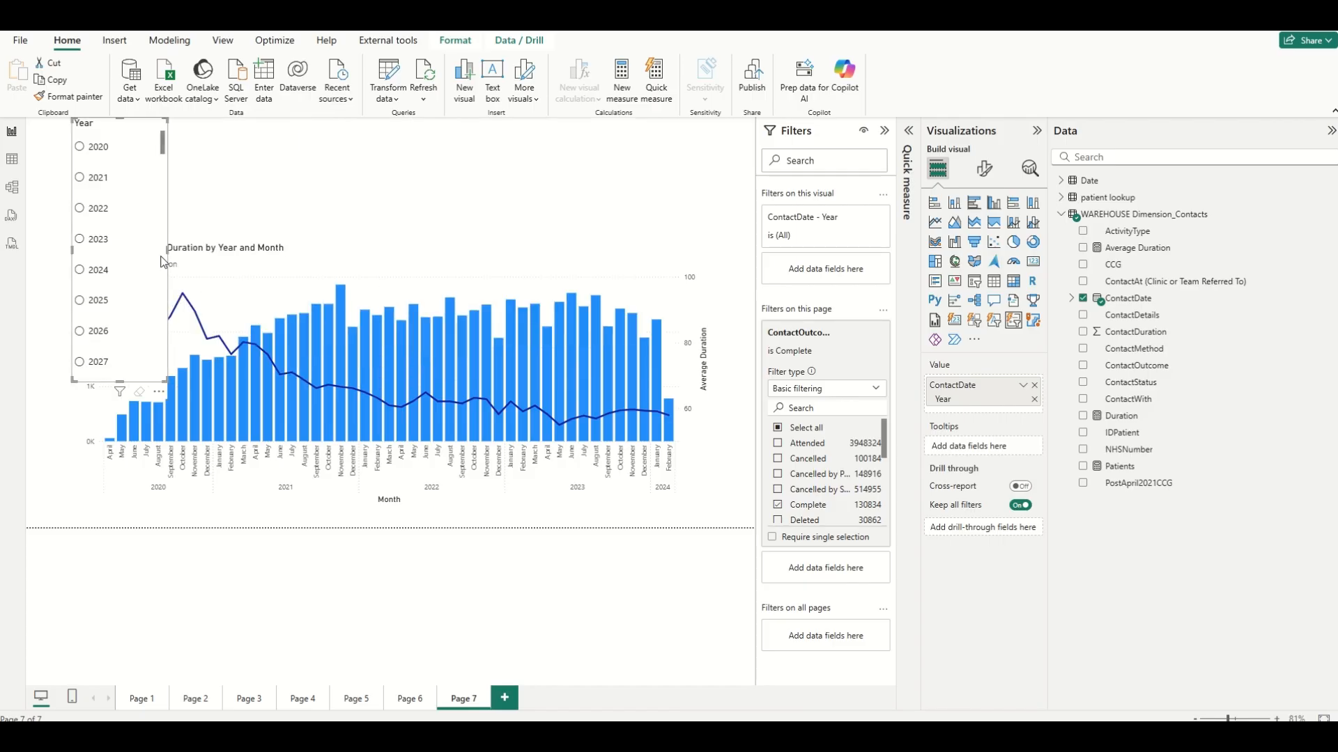
pyautogui.click(80, 240)
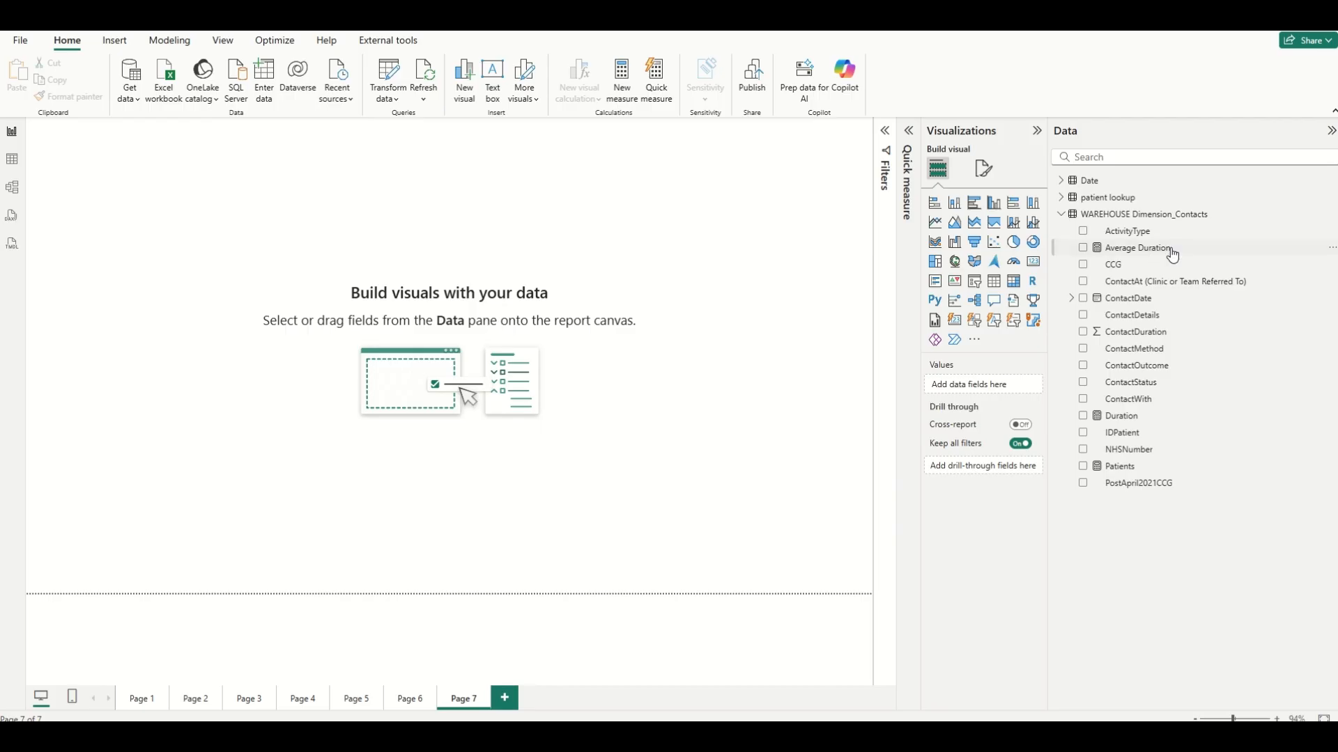
# Add a new column to WAREHOUSE Dimension_Contacts and name it Total Patients.
pyautogui.moveTo(1184, 222)
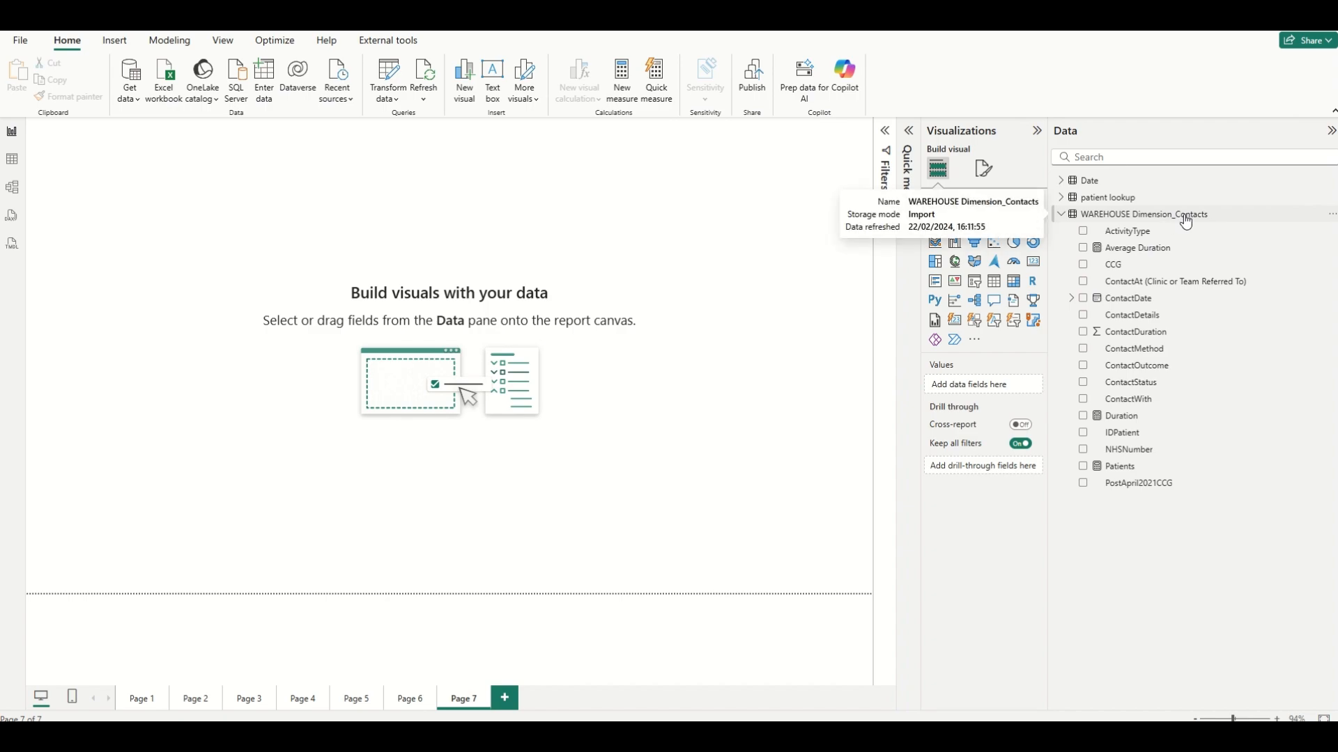
pyautogui.click(1333, 222)
pyautogui.click(1268, 268)
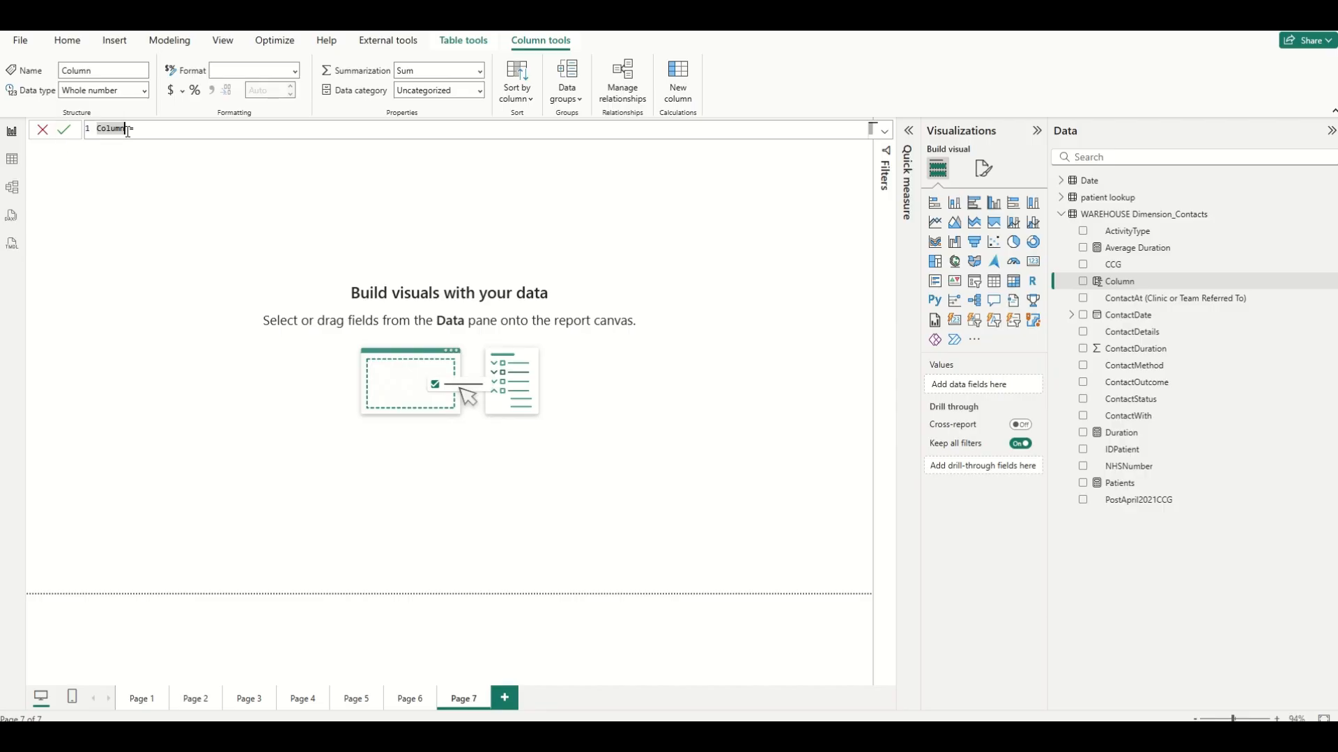
pyautogui.moveTo(127, 132); pyautogui.dragTo(107, 128)
pyautogui.write('Total Patients')
# Define the column as COUNT('WAREHOUSE Dimension_Contacts'[IDPatient]) and commit it.
pyautogui.click(194, 124)
pyautogui.write('count')
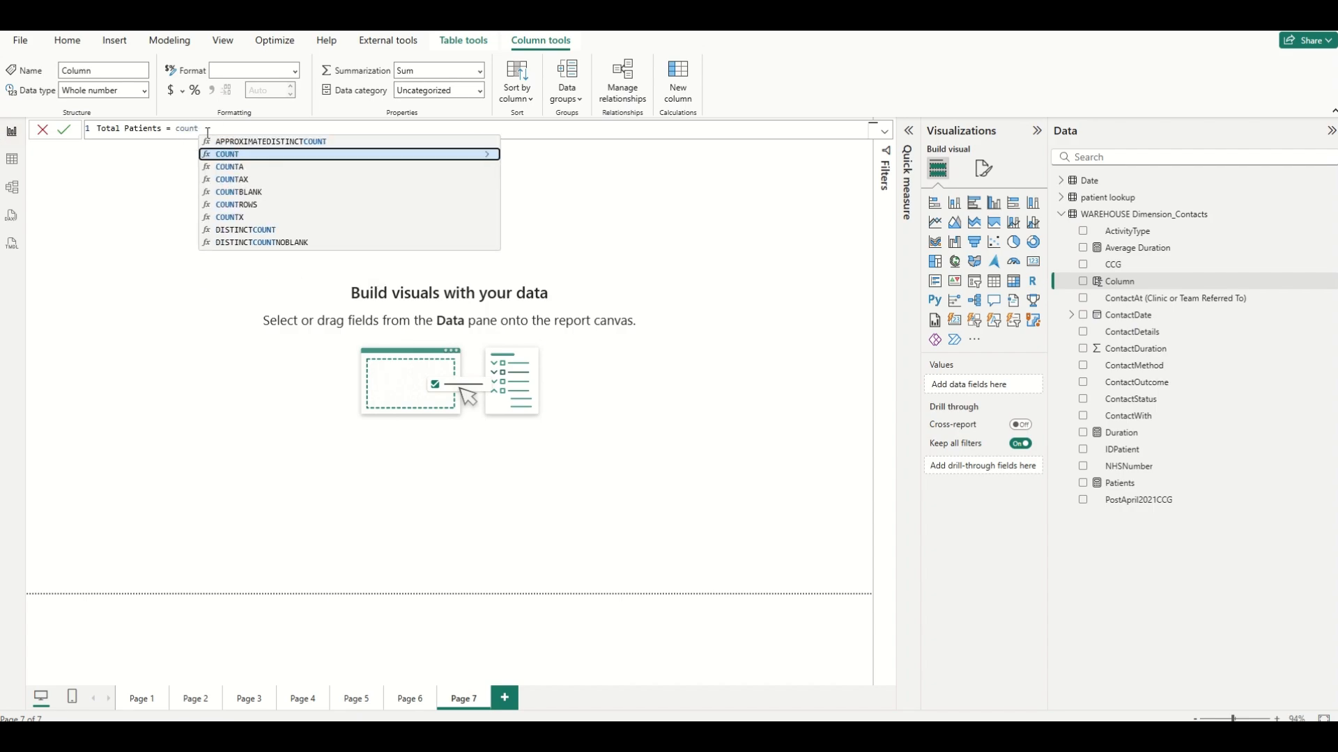
pyautogui.click(235, 154)
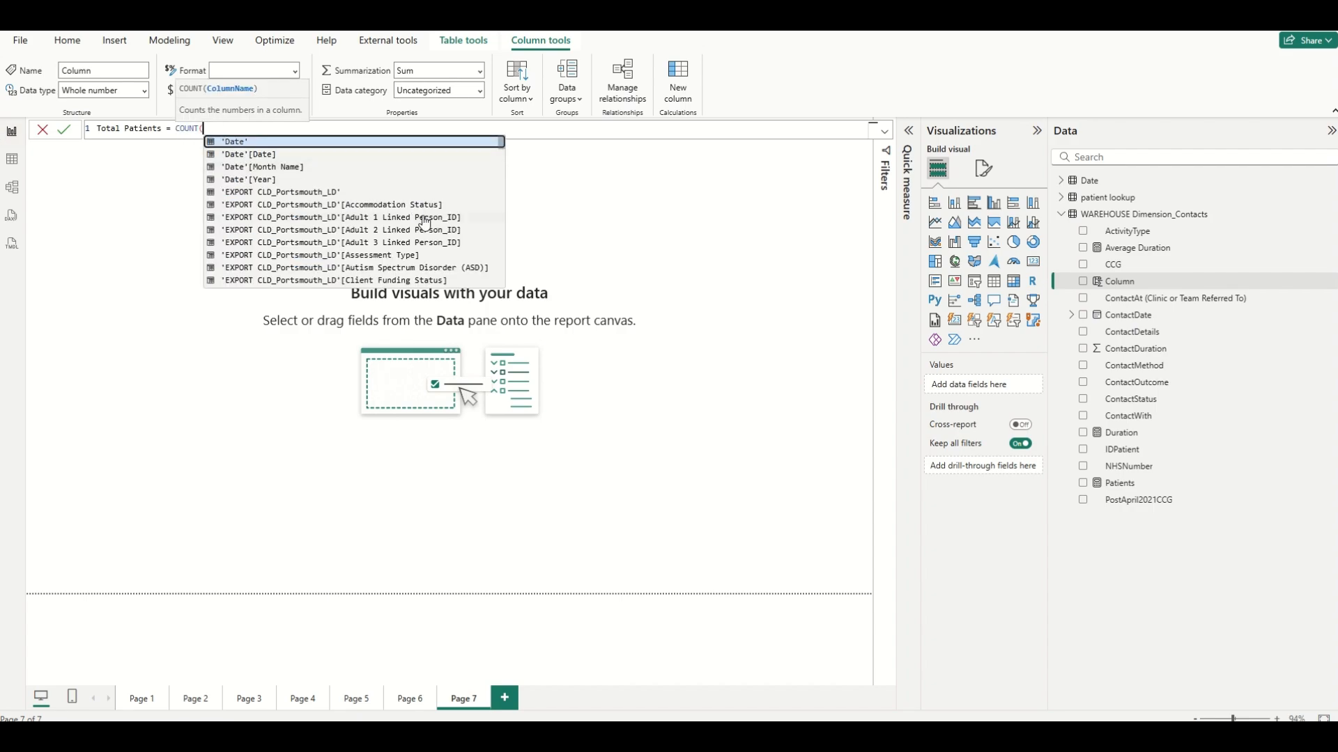
pyautogui.scroll(-15, 425, 222)
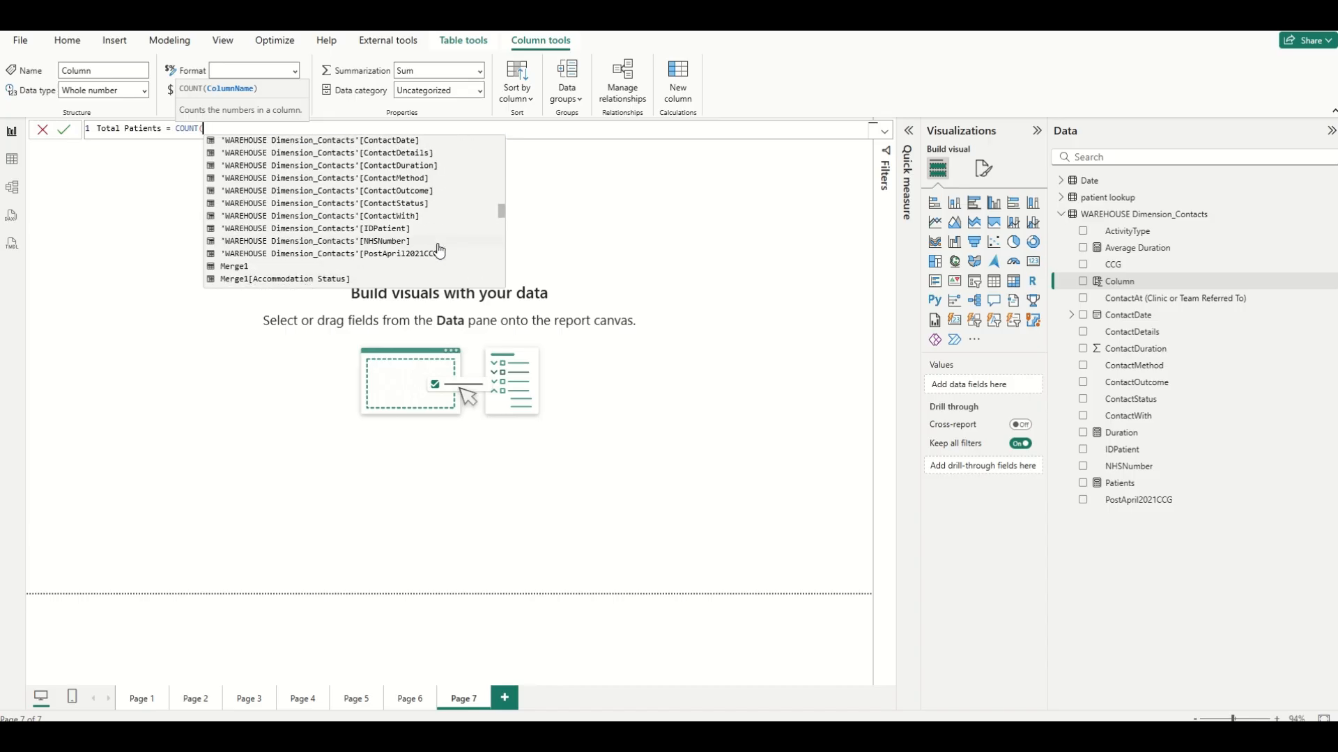
pyautogui.scroll(1, 439, 251)
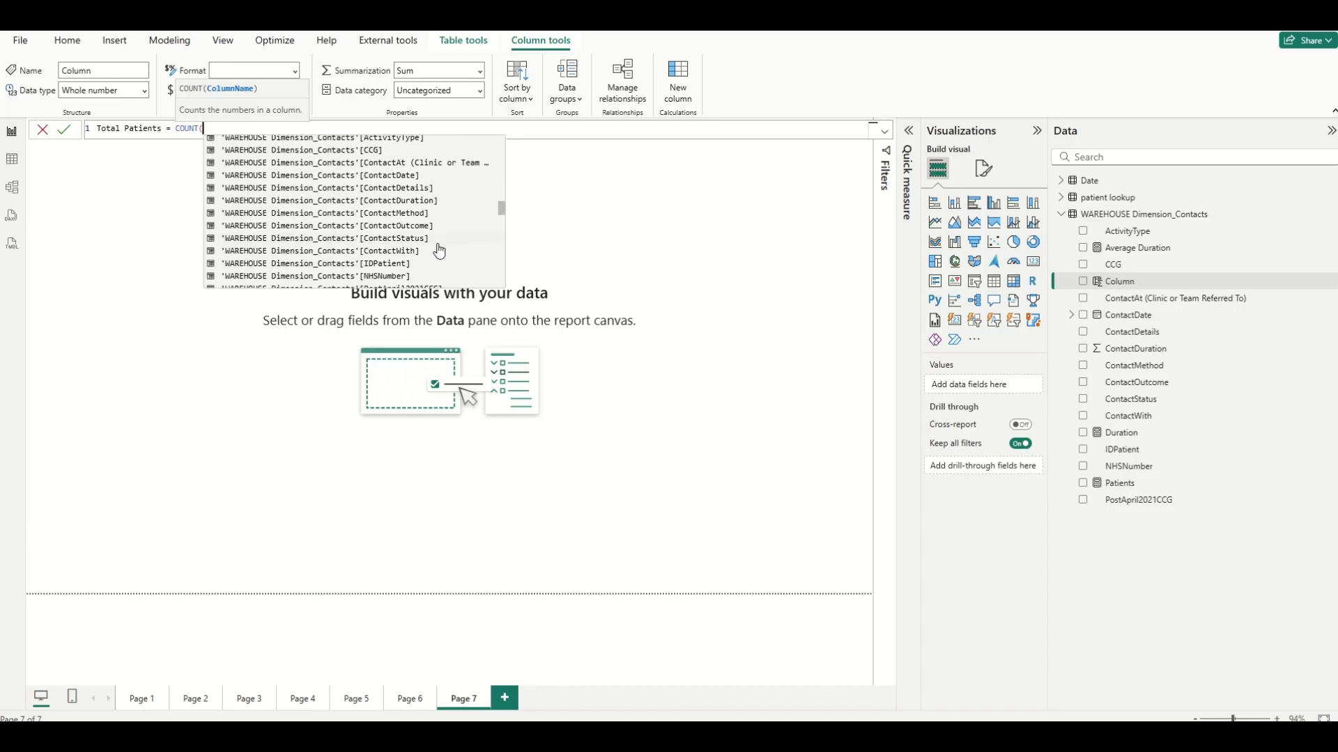
pyautogui.click(400, 271)
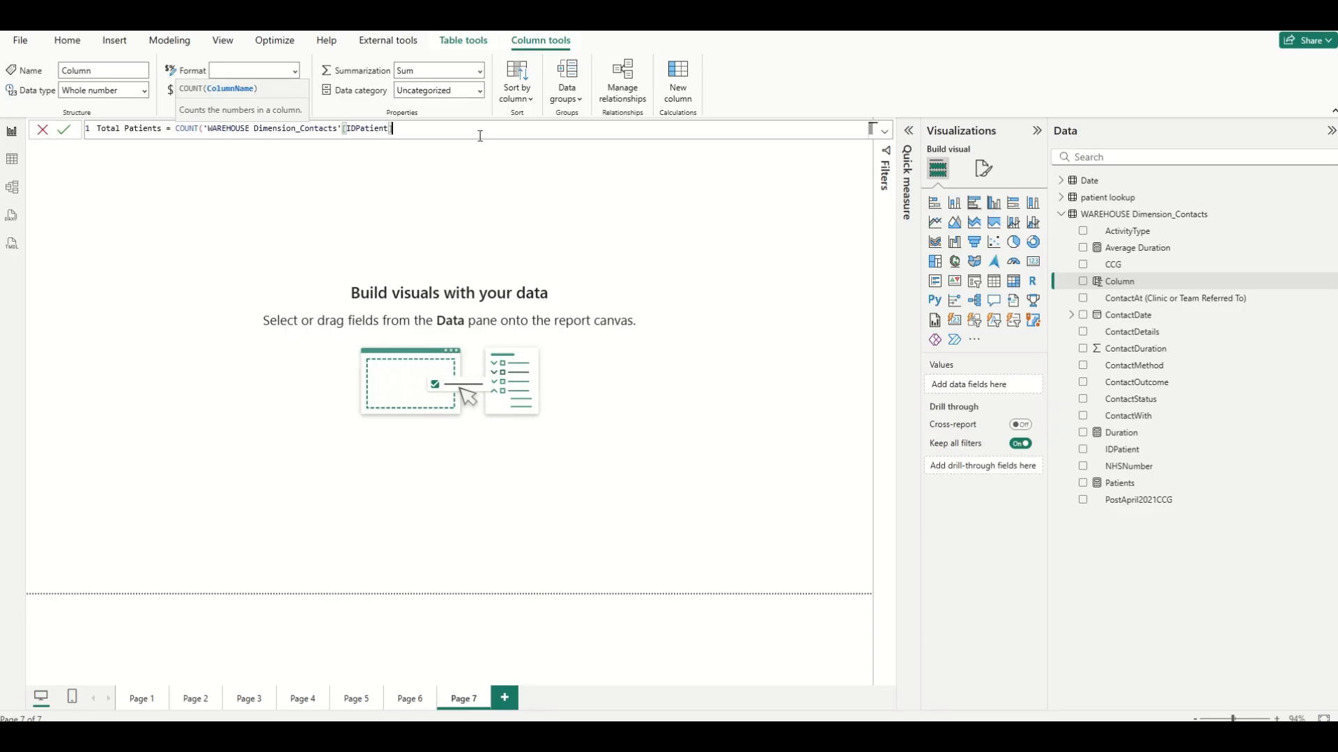
pyautogui.write(')')
pyautogui.press('Return')
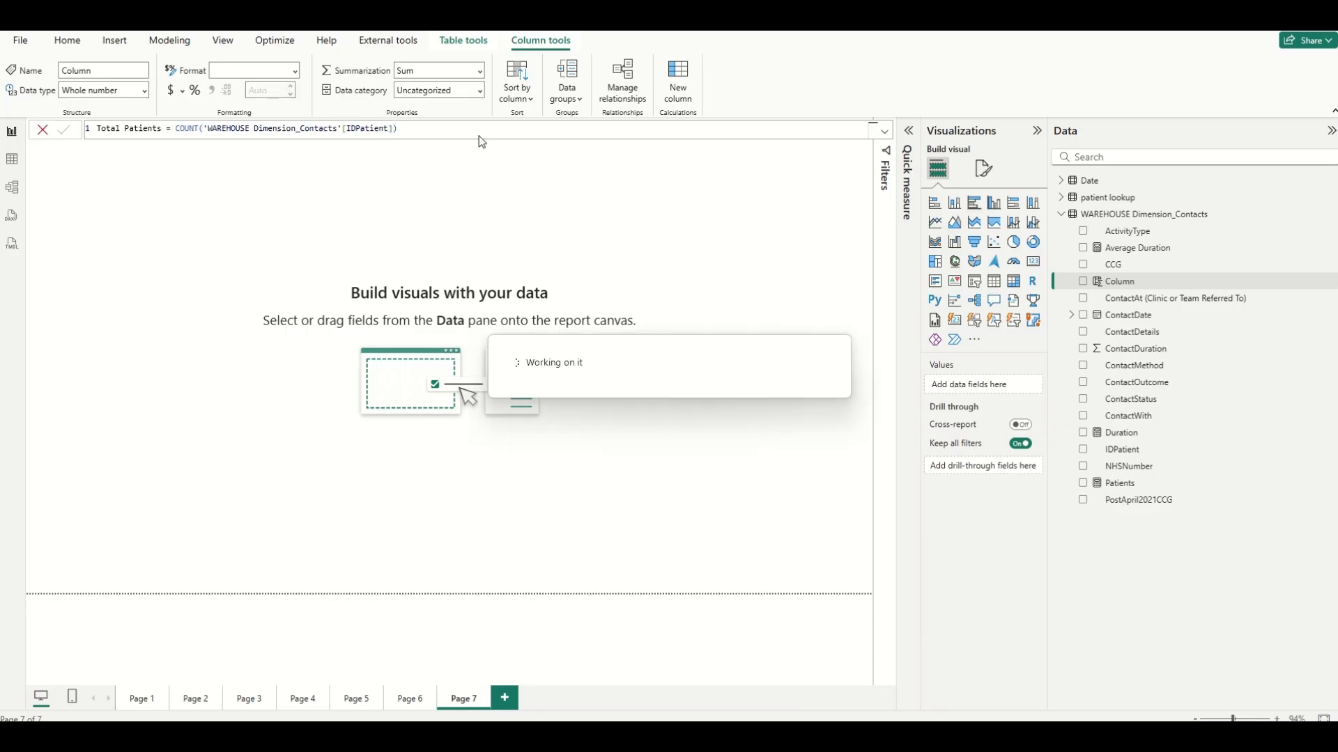
# Insert a table visual and add the Total Patients column and ContactDate to it.
pyautogui.click(993, 286)
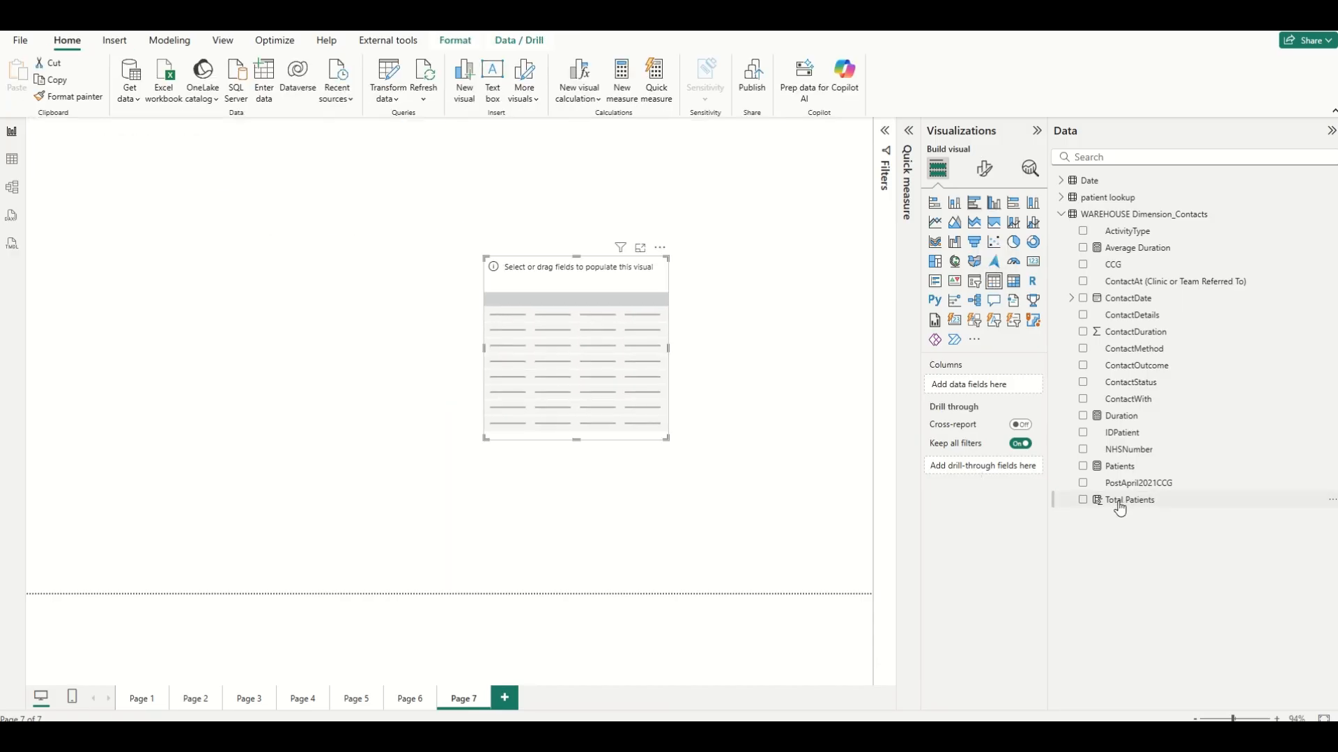
pyautogui.moveTo(1119, 502); pyautogui.dragTo(617, 334)
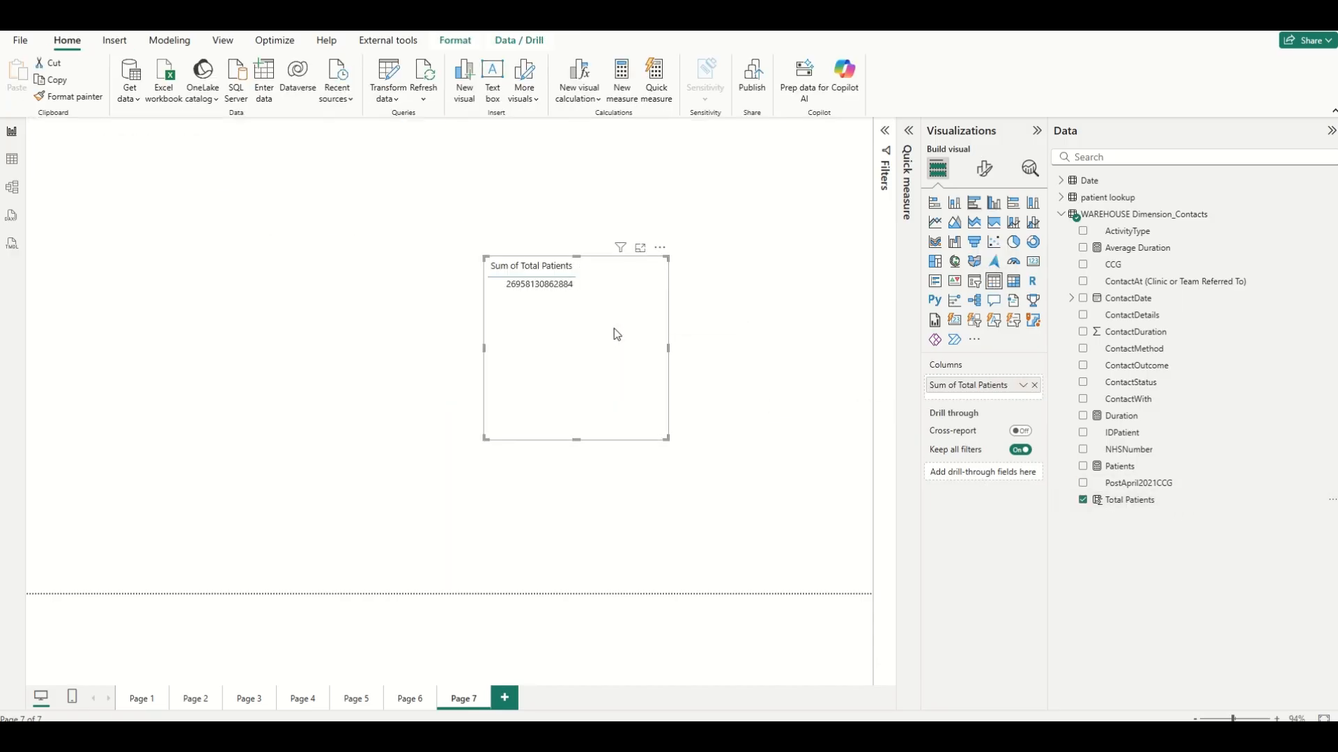
pyautogui.moveTo(1142, 301); pyautogui.dragTo(998, 400)
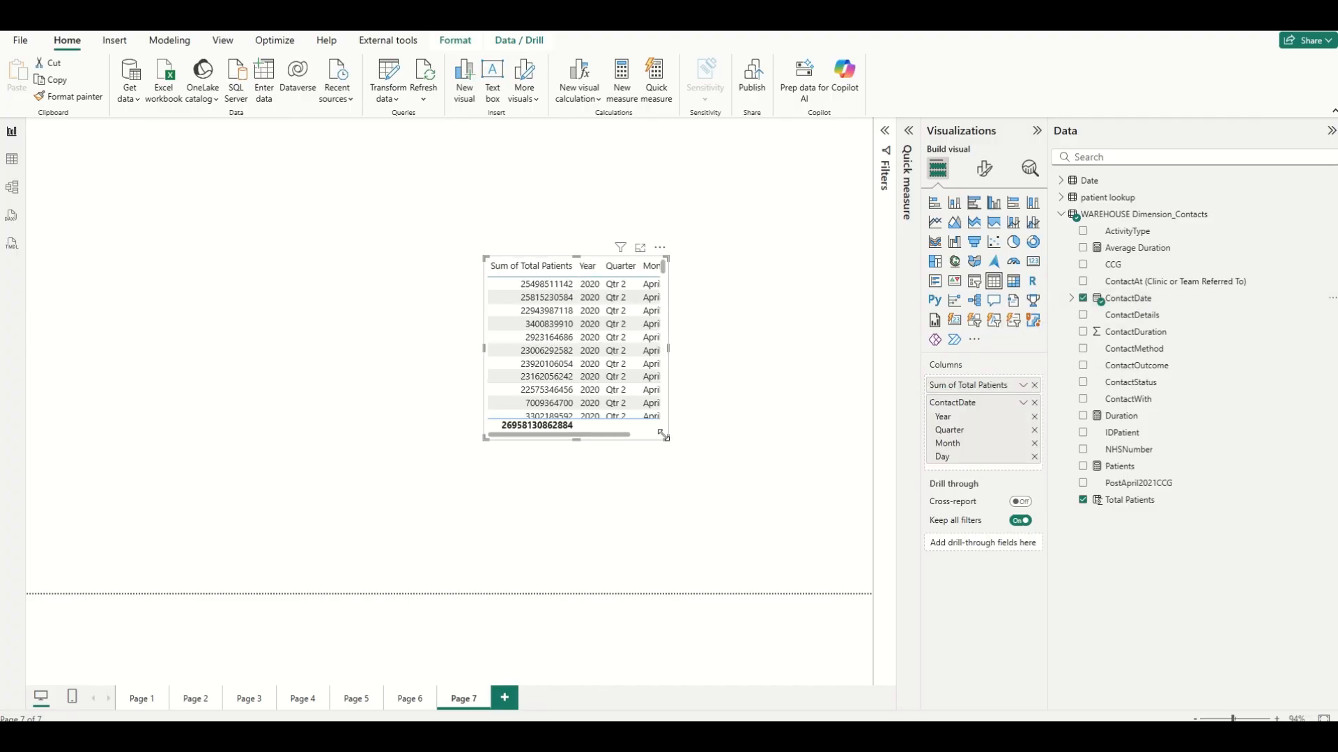
# Enlarge the Total Patients table visual and move it further onto the canvas.
pyautogui.moveTo(662, 435); pyautogui.dragTo(809, 514)
pyautogui.moveTo(757, 418); pyautogui.dragTo(645, 339)
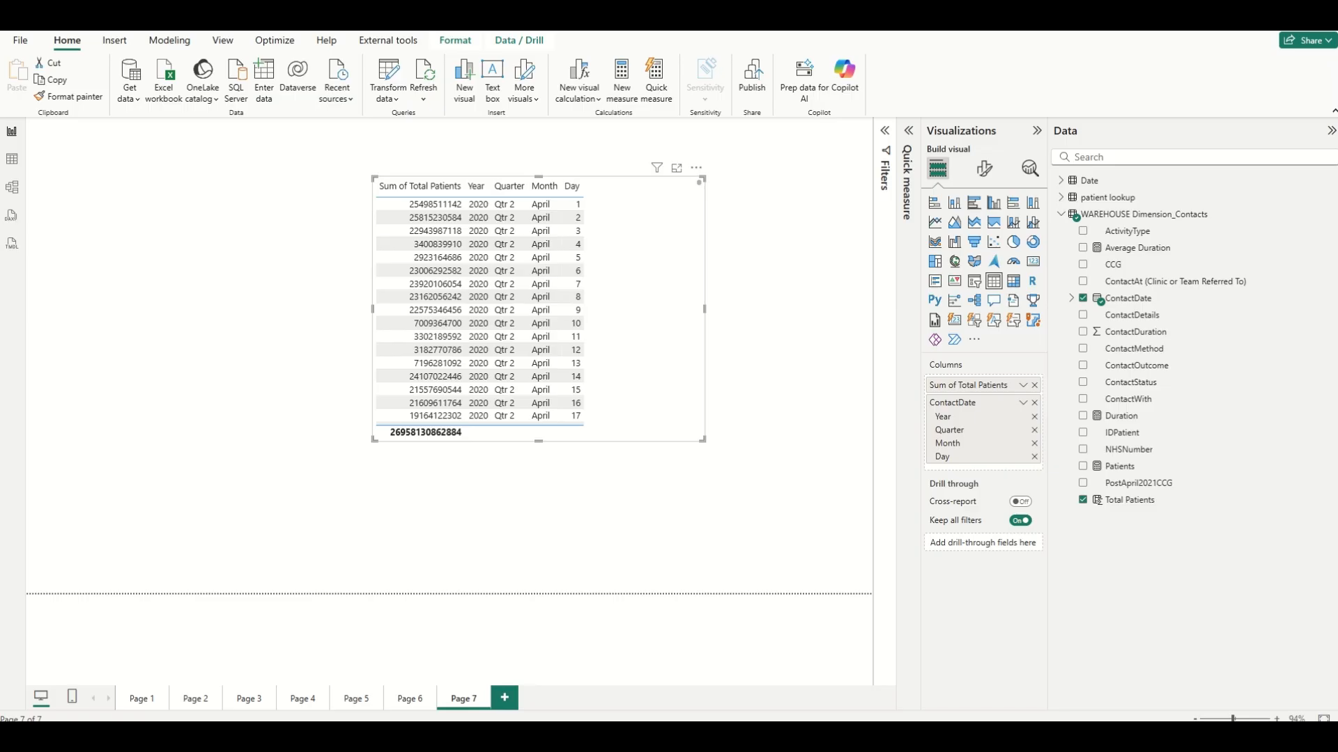
# Change the Total Patients column formula to CALCULATE(COUNT('WAREHOUSE Dimension_Contacts'[IDPatient])) and commit it.
pyautogui.click(1125, 503)
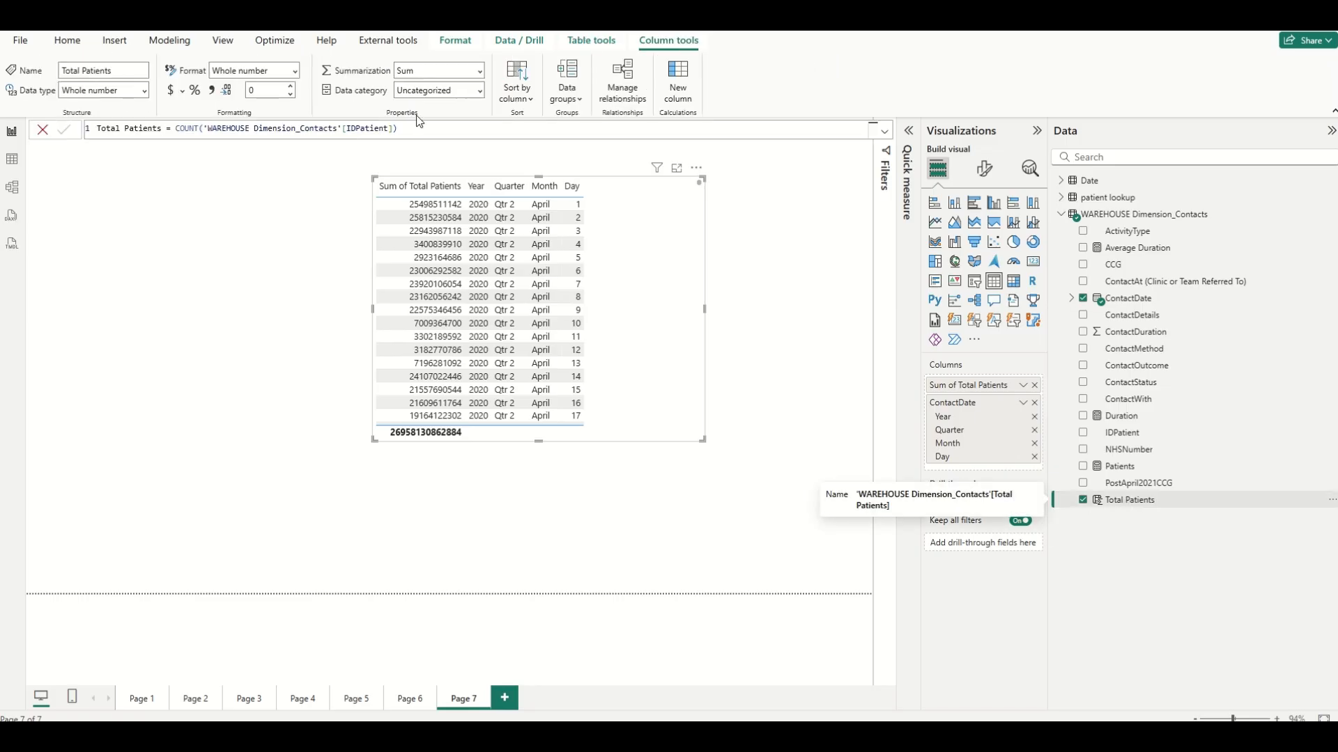
pyautogui.doubleClick(177, 127)
pyautogui.write('cal')
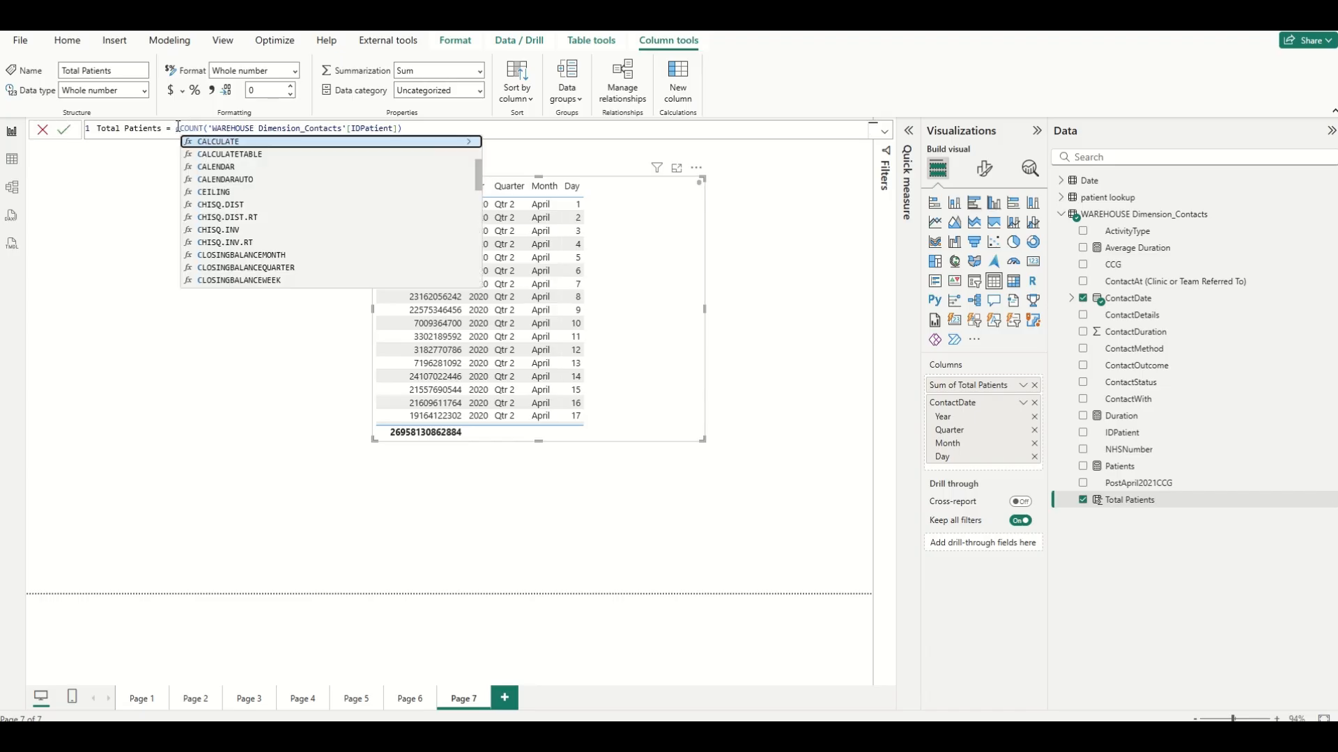
pyautogui.click(237, 142)
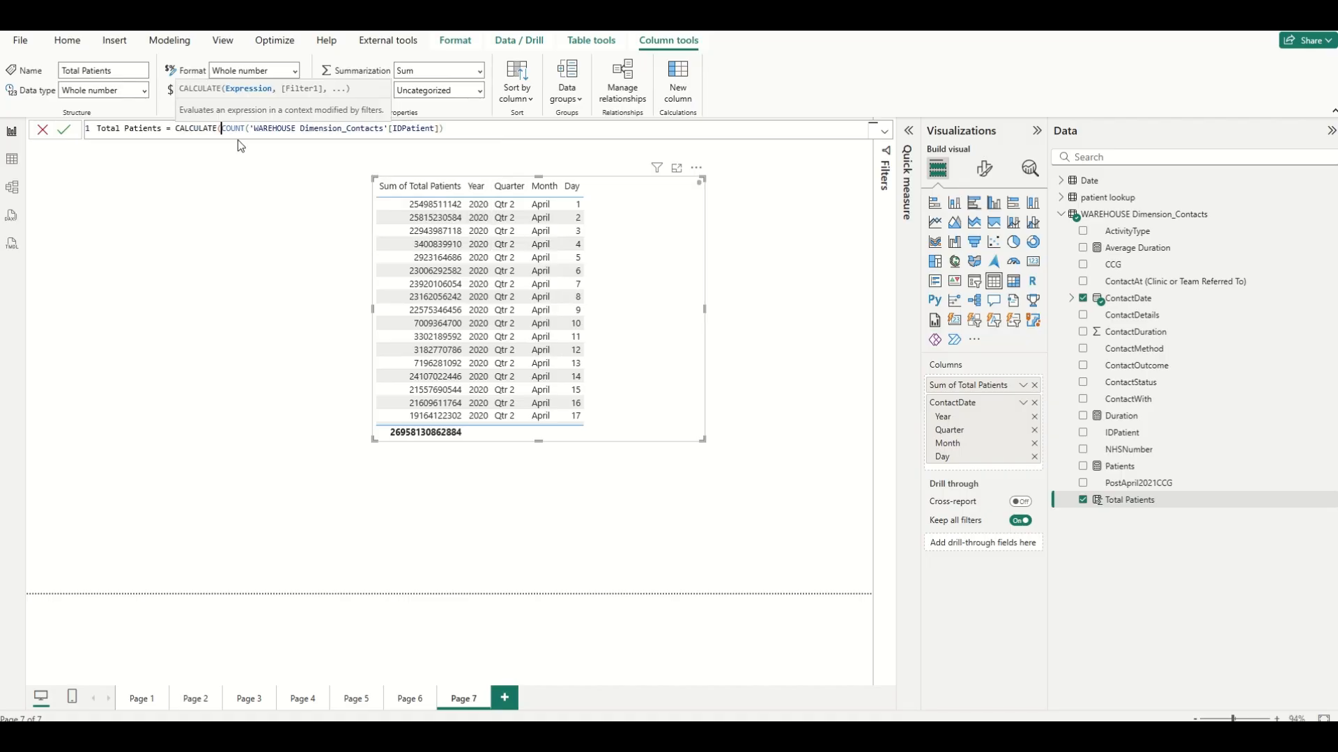
pyautogui.click(63, 129)
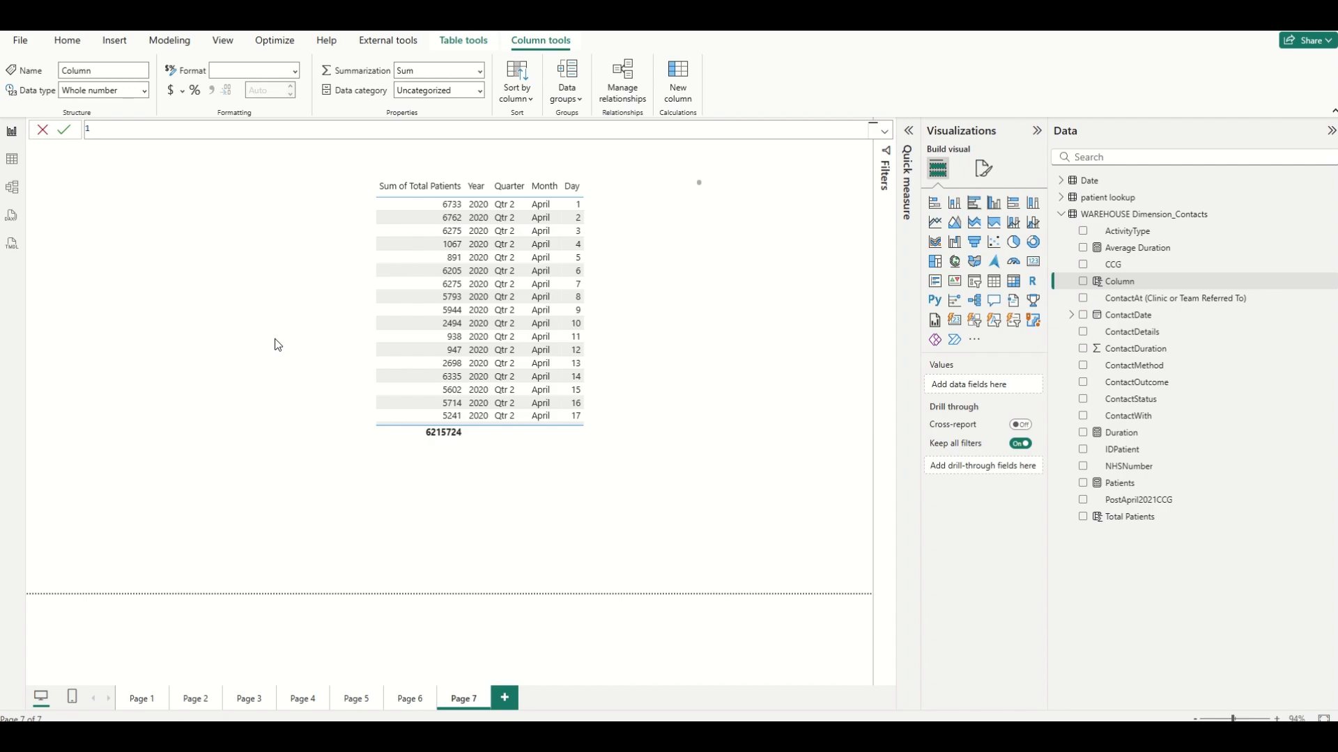
# Define a new column as CONTACT MONTH NO = MONTH('WAREHOUSE Dimension_Contacts'[ContactDate].[Date]) and commit it.
pyautogui.click(123, 129)
pyautogui.write('CONTACT MONTH NO = MONTH')
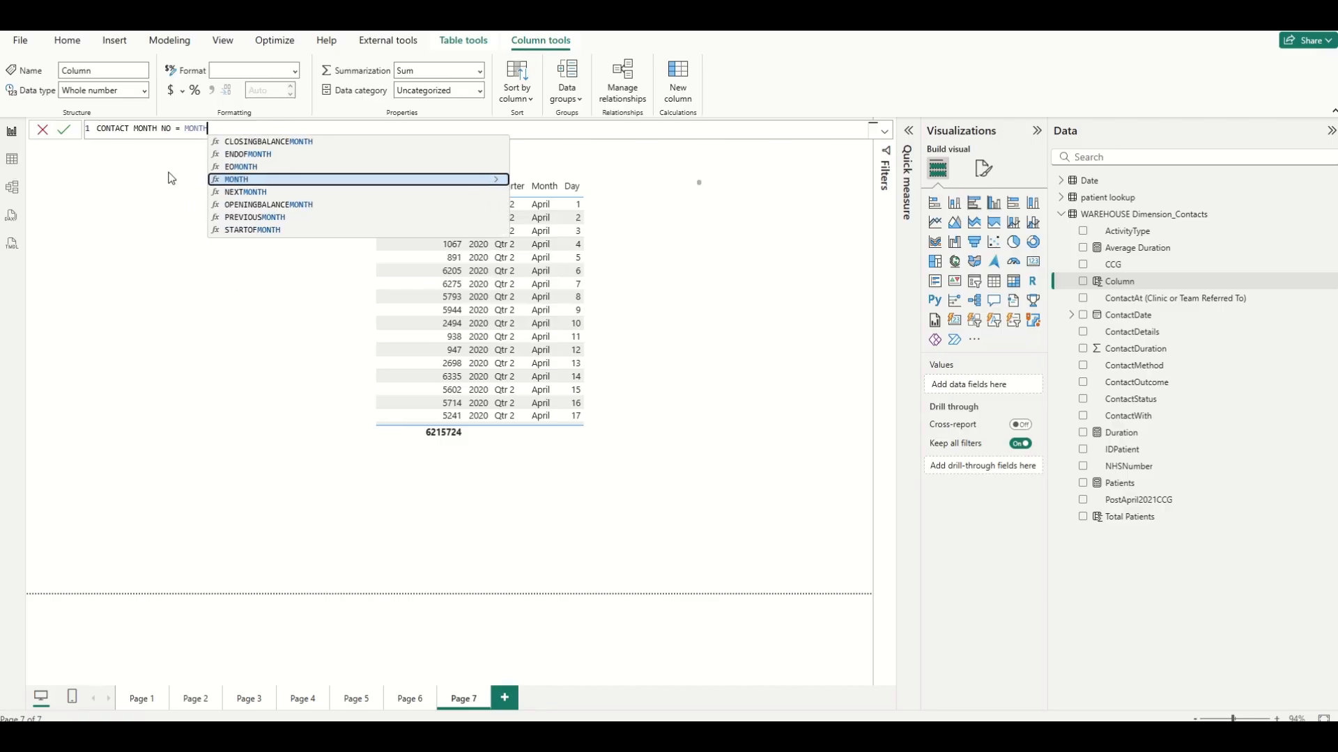
pyautogui.click(234, 180)
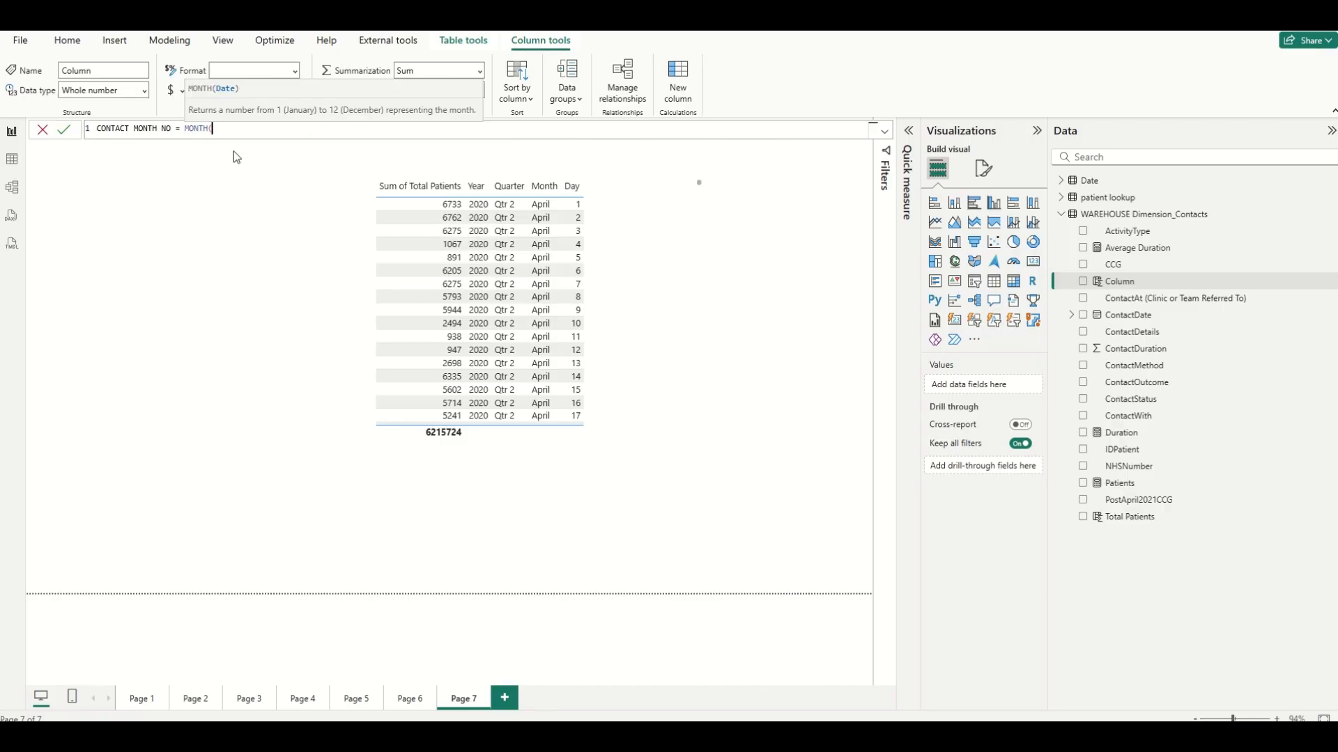
pyautogui.write("'W")
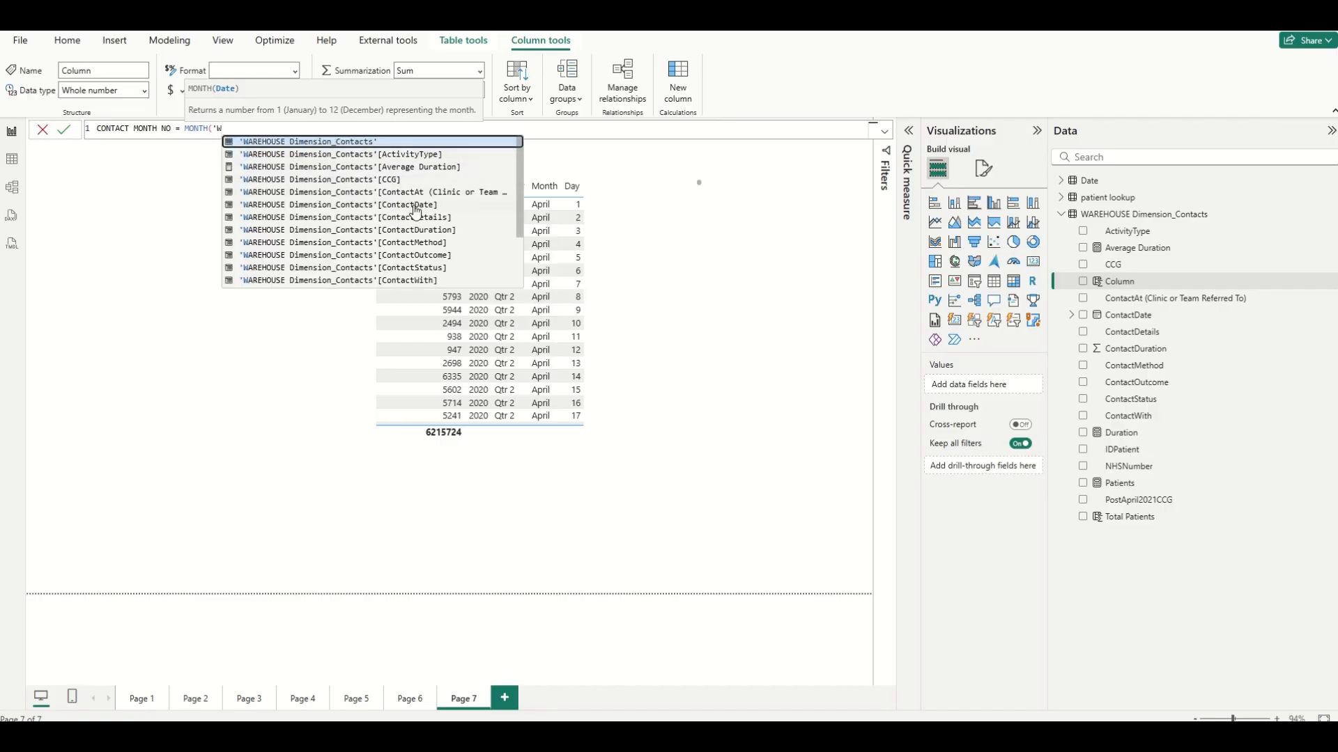
pyautogui.click(416, 205)
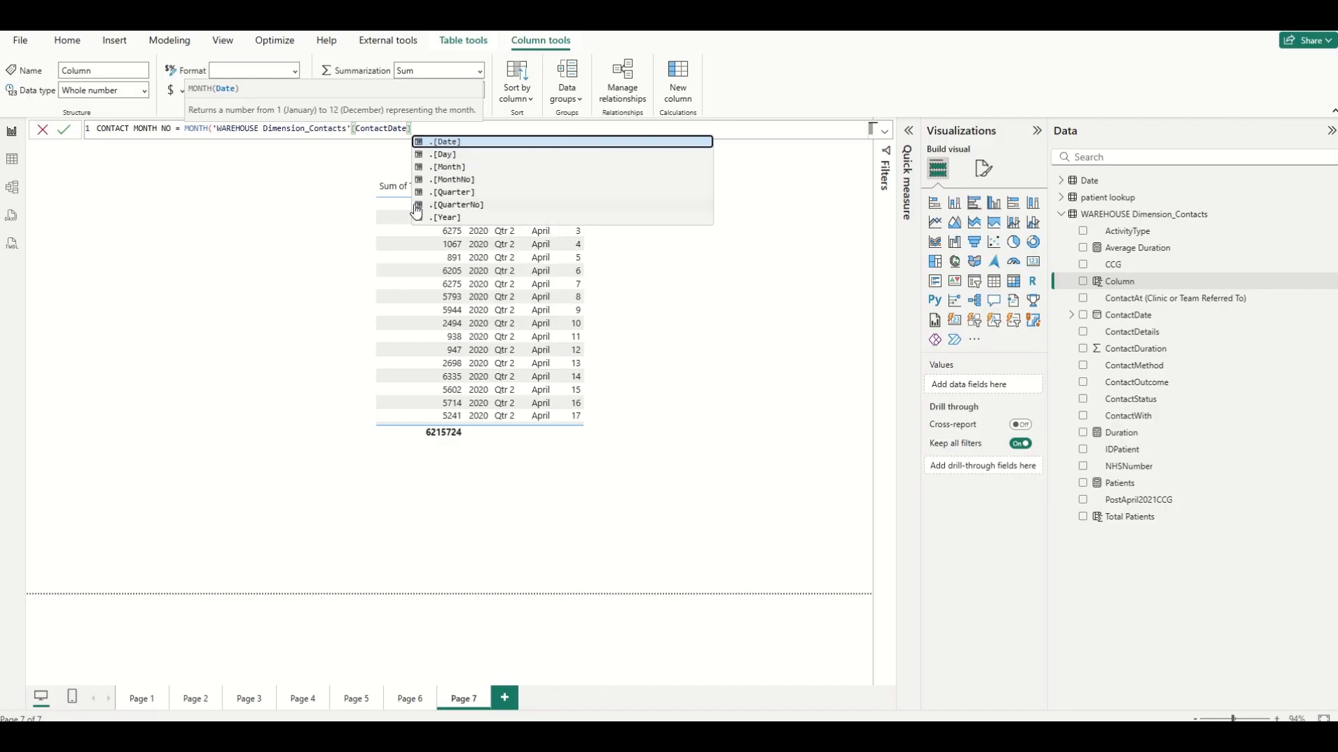
pyautogui.click(444, 142)
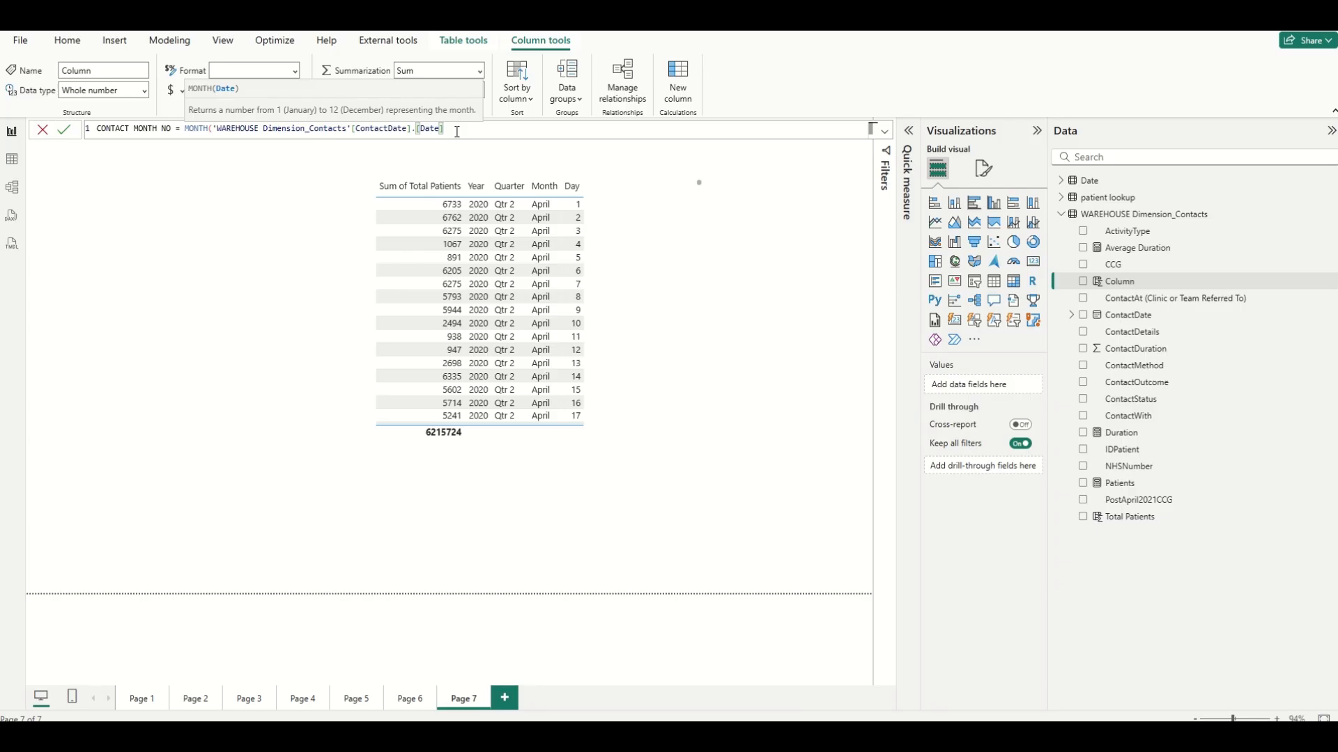
pyautogui.write(')')
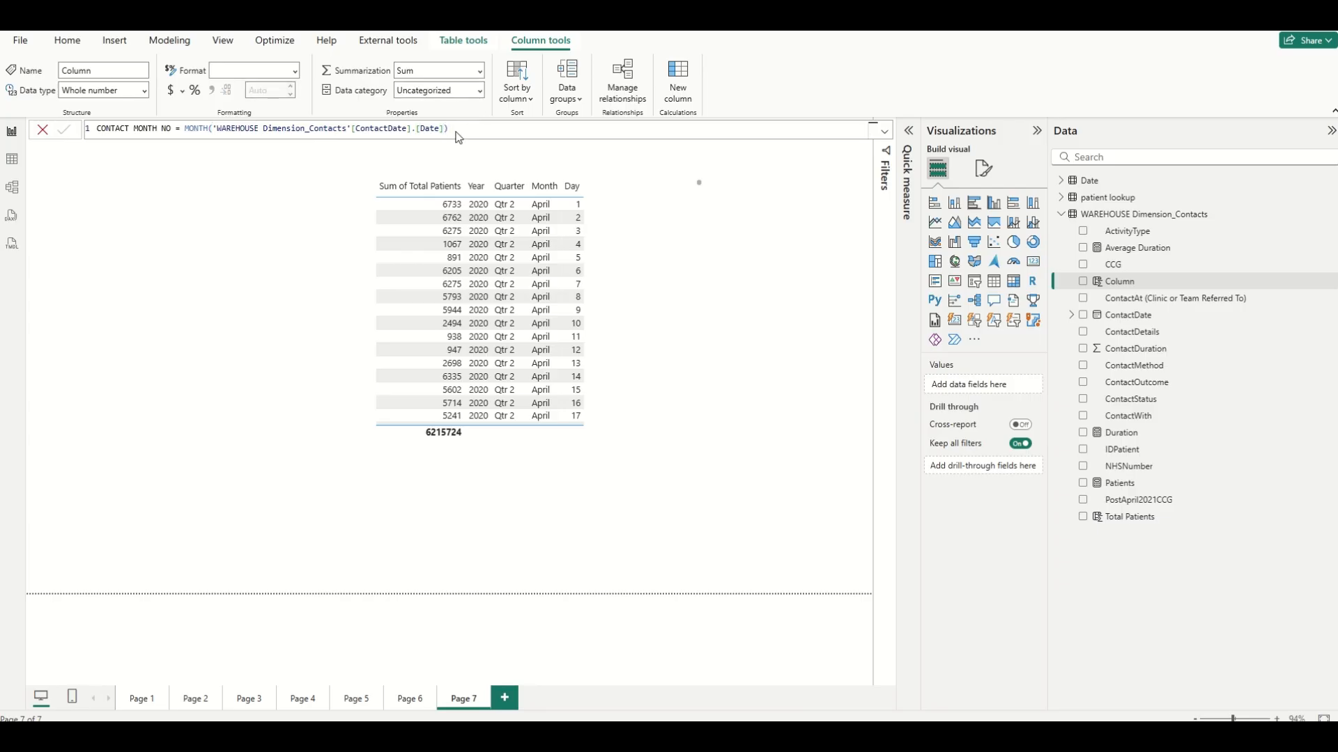
pyautogui.press('Return')
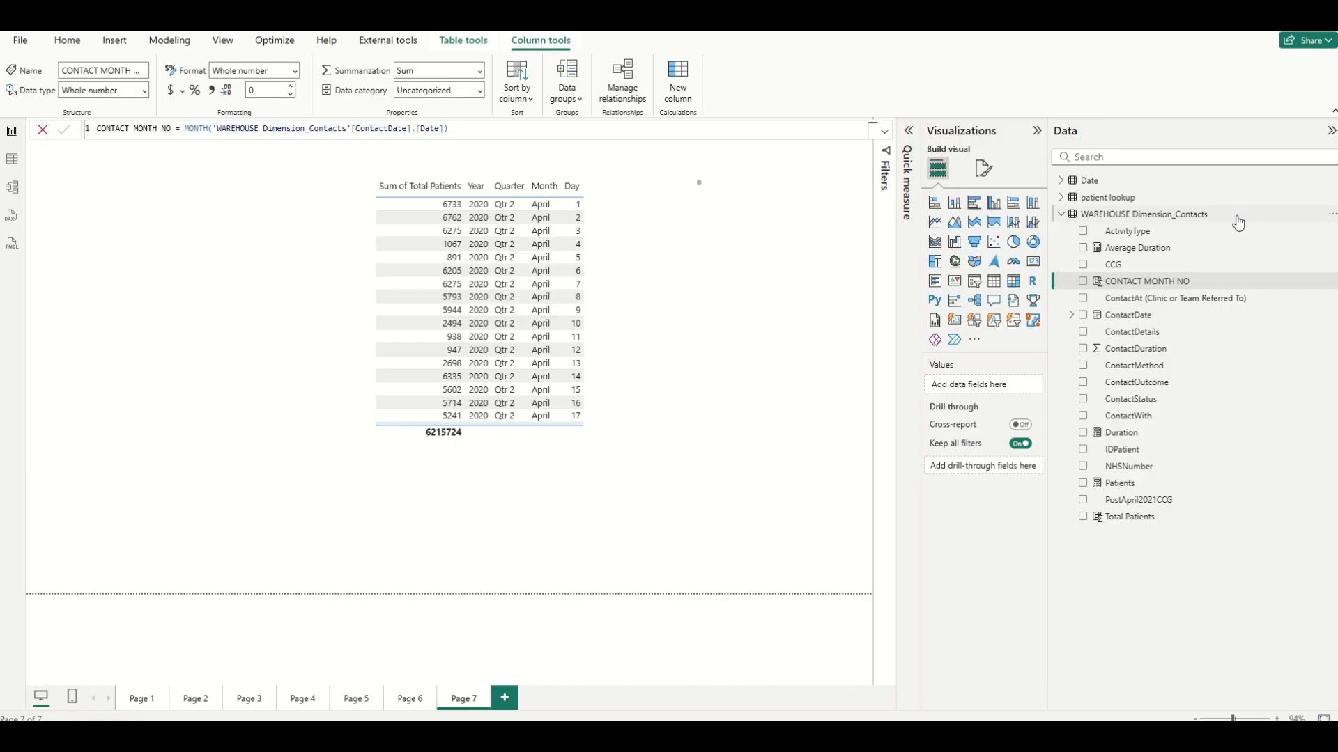
# Add another column to WAREHOUSE Dimension_Contacts defined as Contact month name = FORMAT('WAREHOUSE Dimension_Contacts'[ContactDate].[Date],"mmmm").
pyautogui.click(1332, 215)
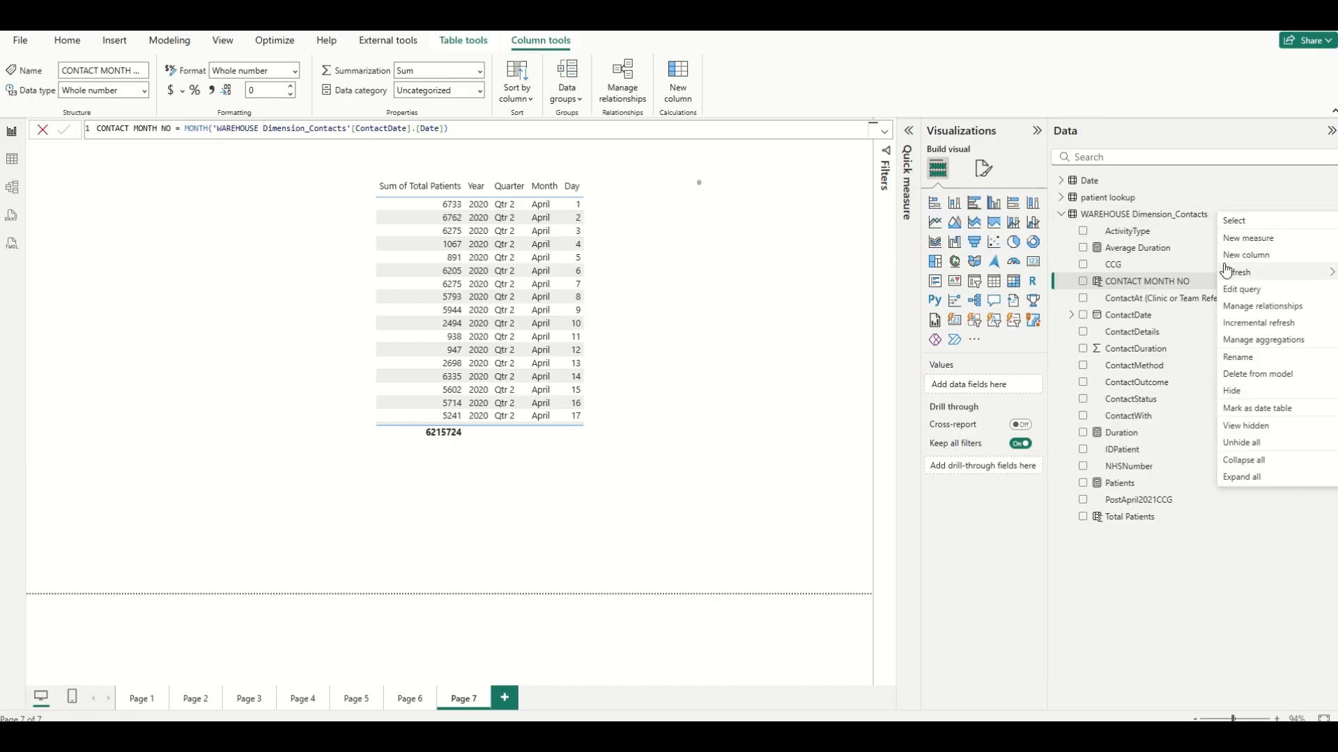
pyautogui.click(1233, 257)
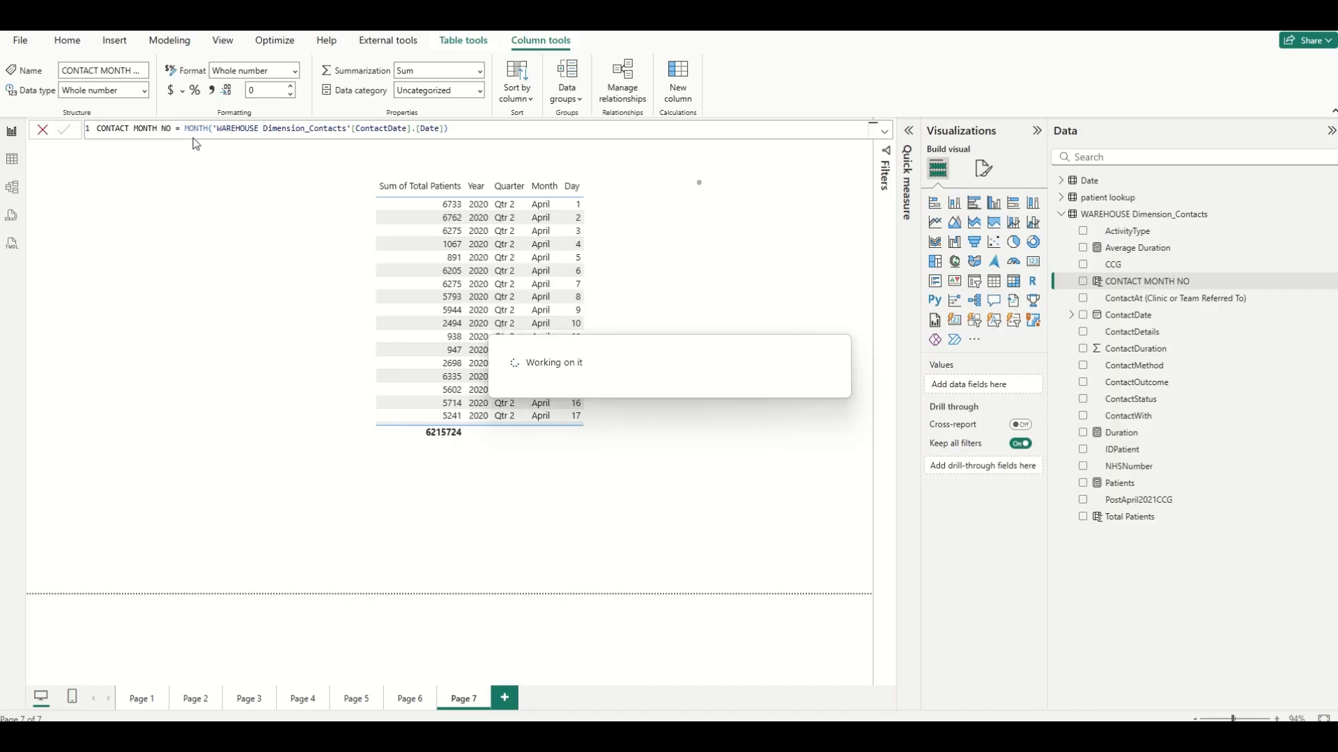
pyautogui.doubleClick(107, 130)
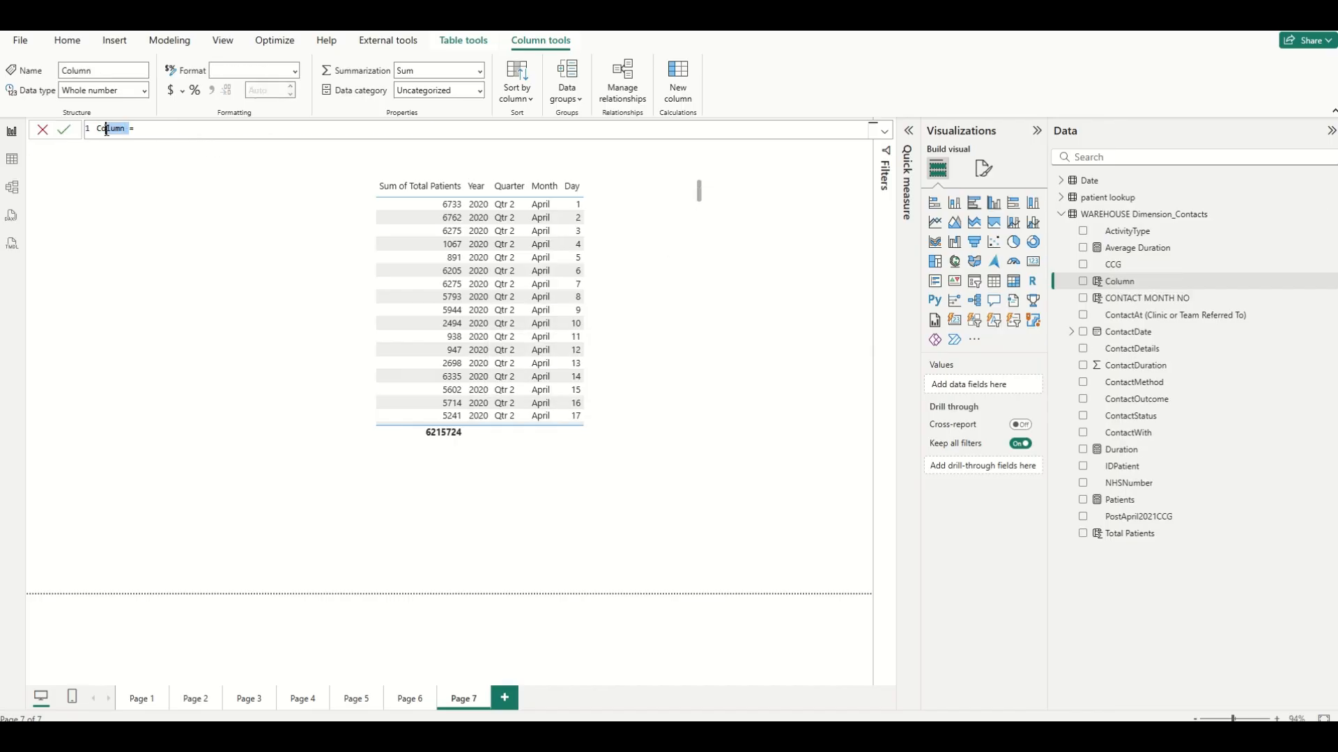
pyautogui.write('Contact month name = fomr')
pyautogui.press('BackSpace')
pyautogui.press('BackSpace')
pyautogui.write('rmat')
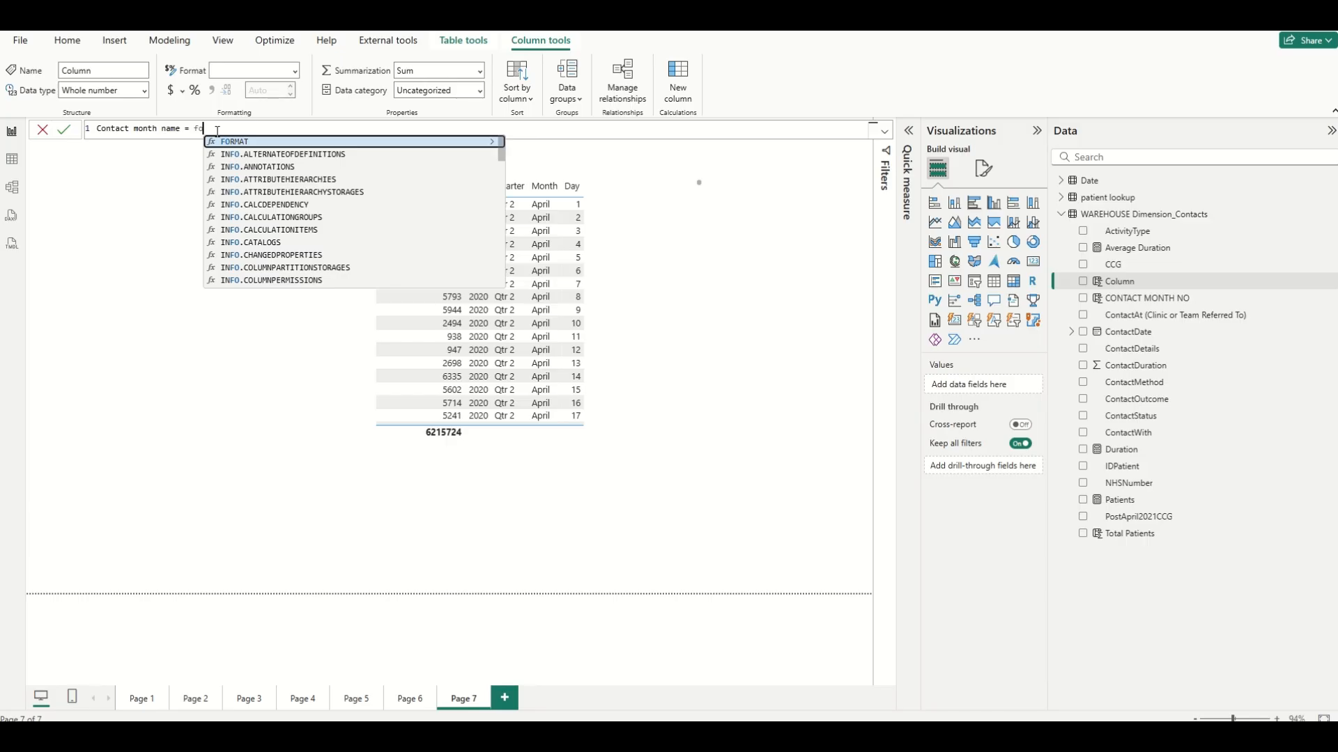
pyautogui.click(256, 142)
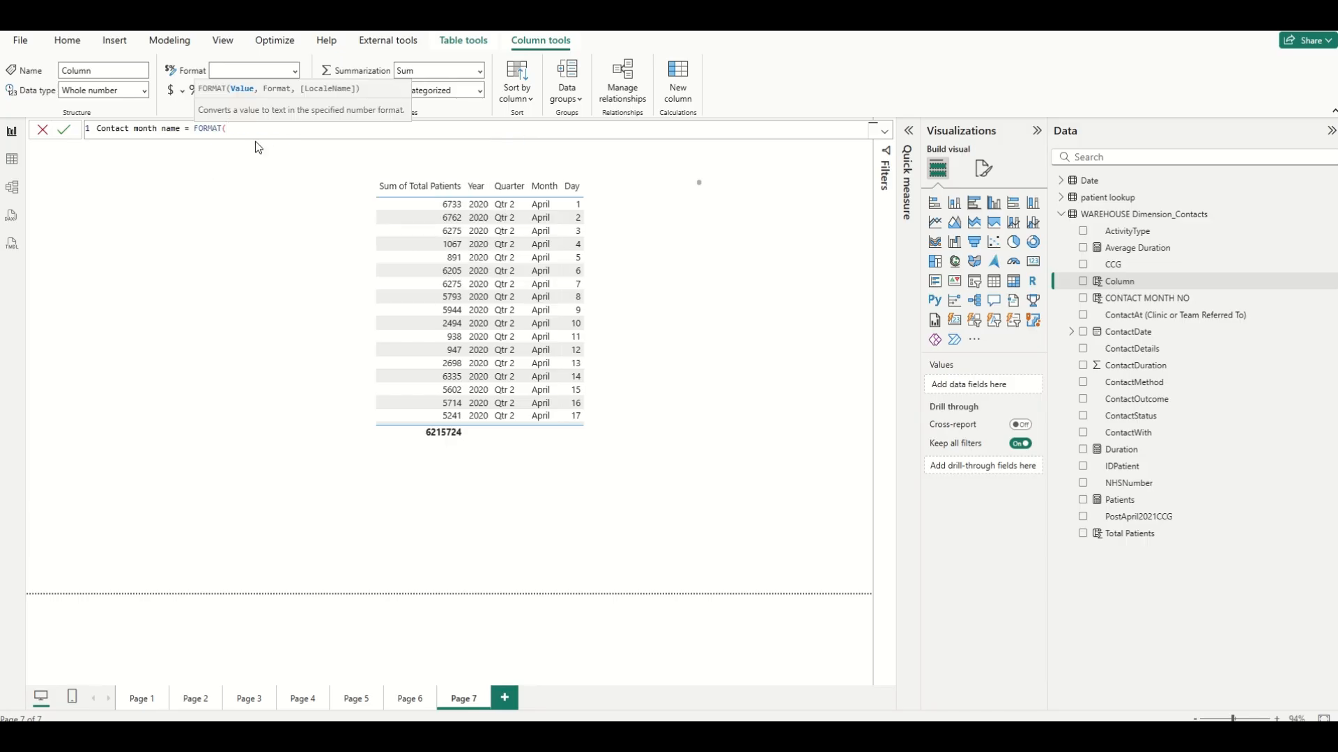
pyautogui.write("'w")
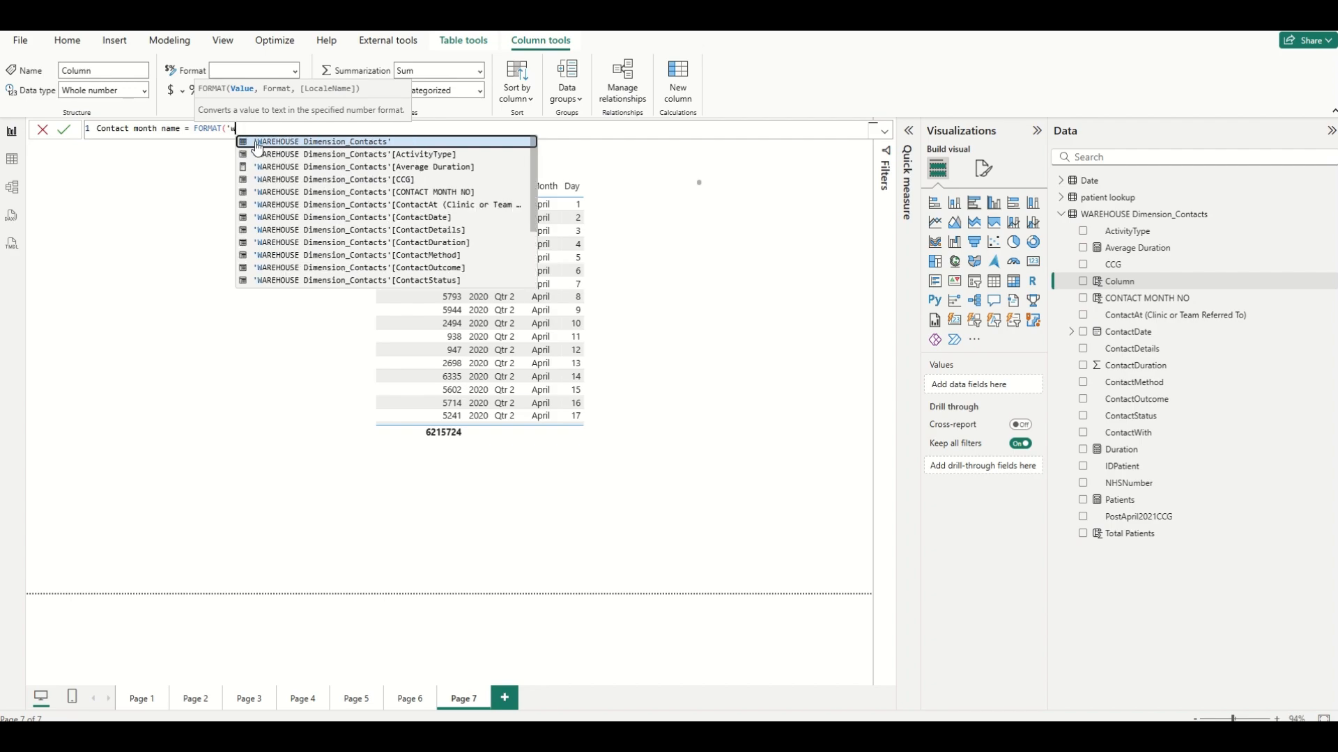
pyautogui.click(439, 217)
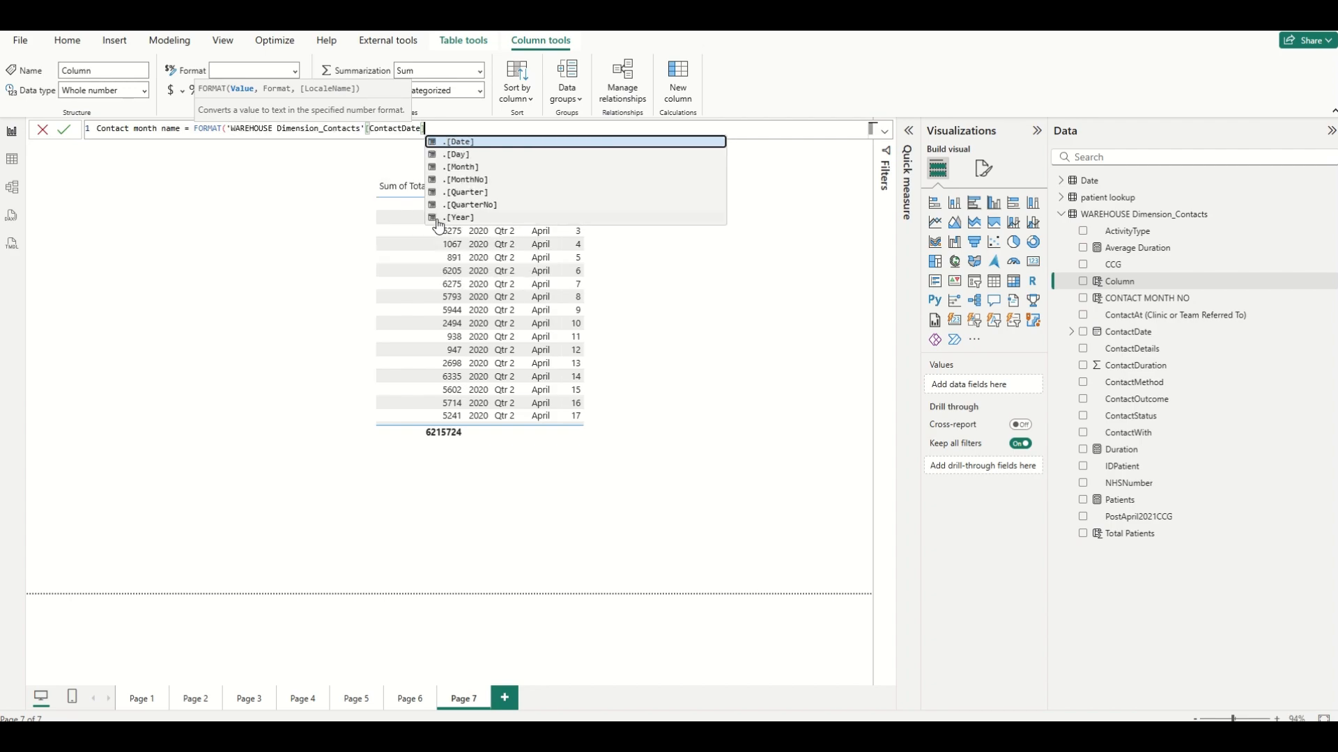
pyautogui.click(460, 142)
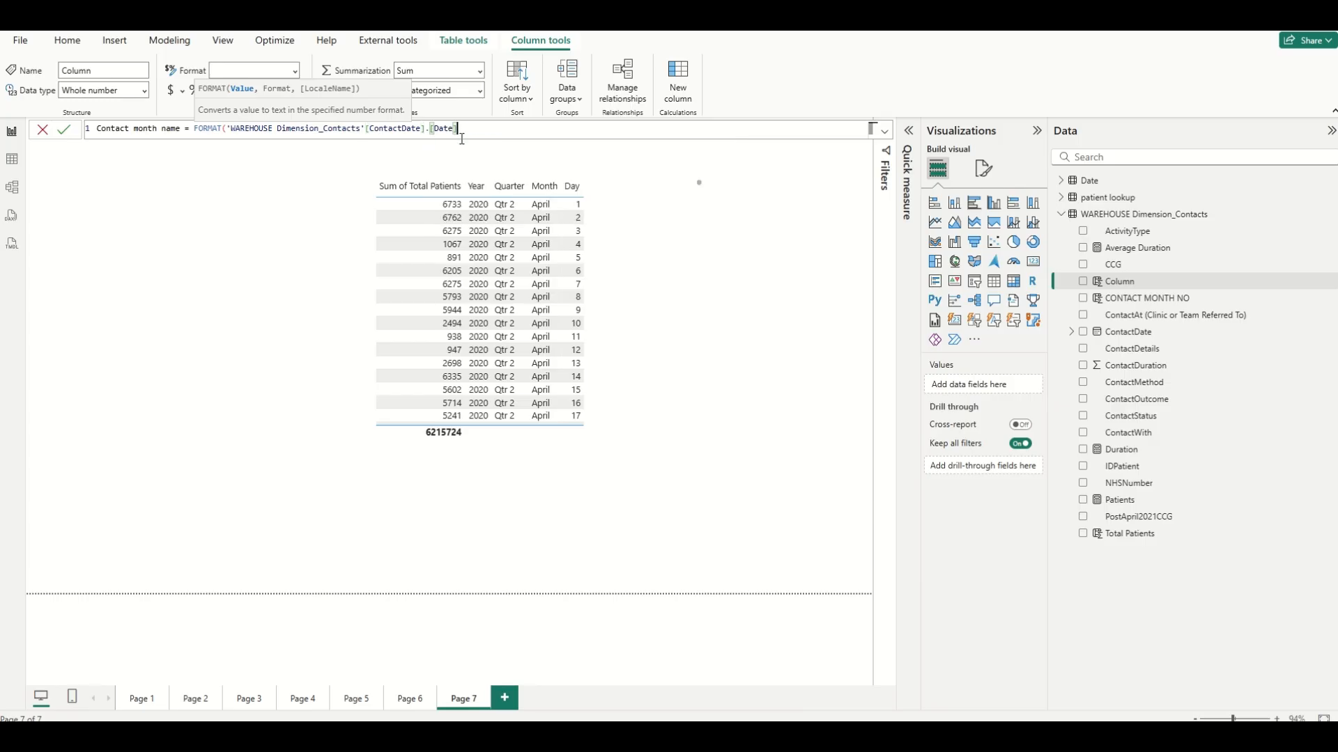
pyautogui.write(',"')
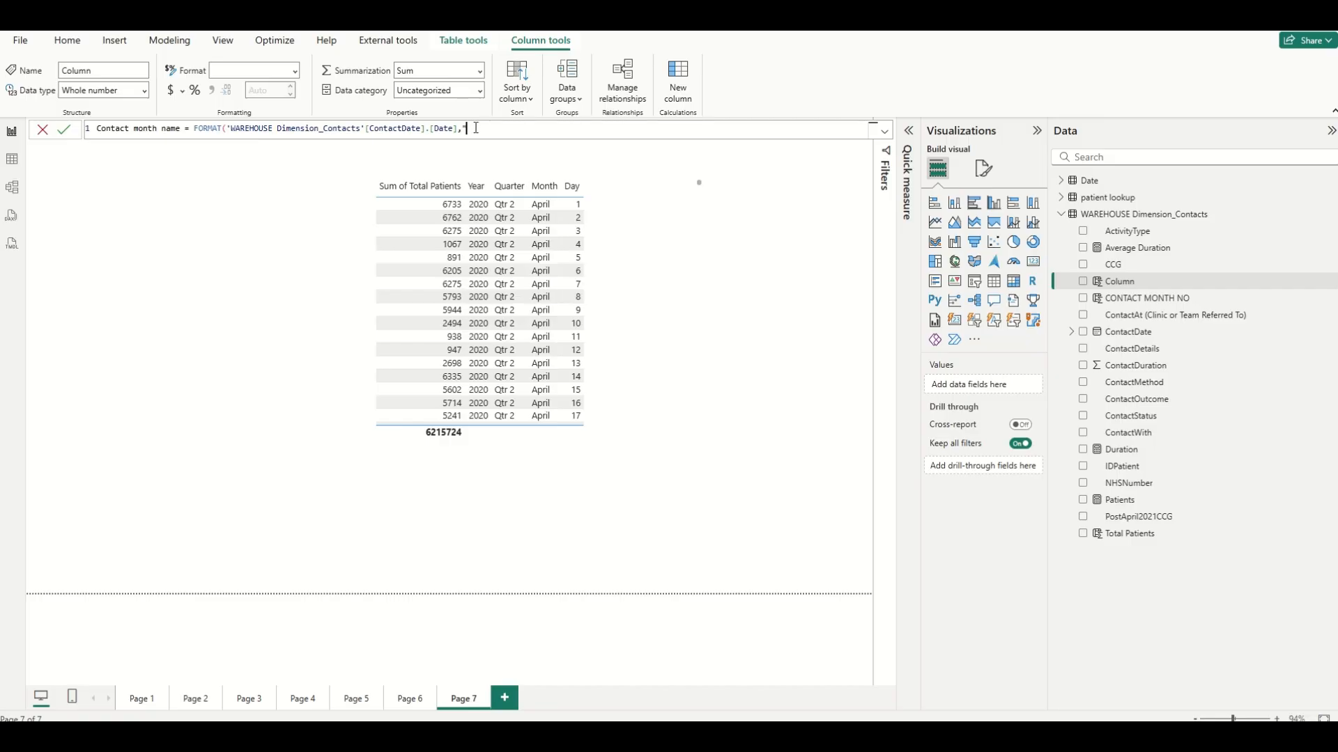
pyautogui.write('mmmm")')
pyautogui.click(64, 129)
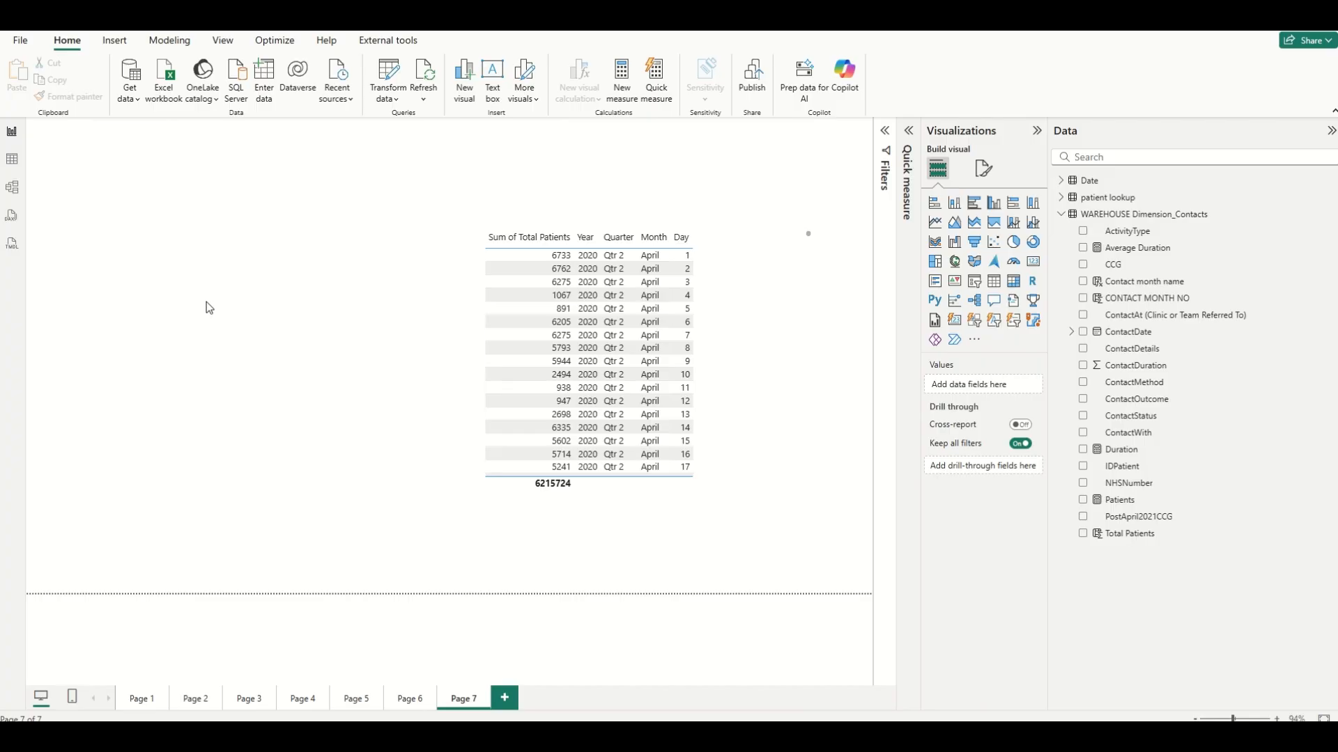
# Insert a slicer showing Contact month name and enlarge it to list the months.
pyautogui.click(1013, 320)
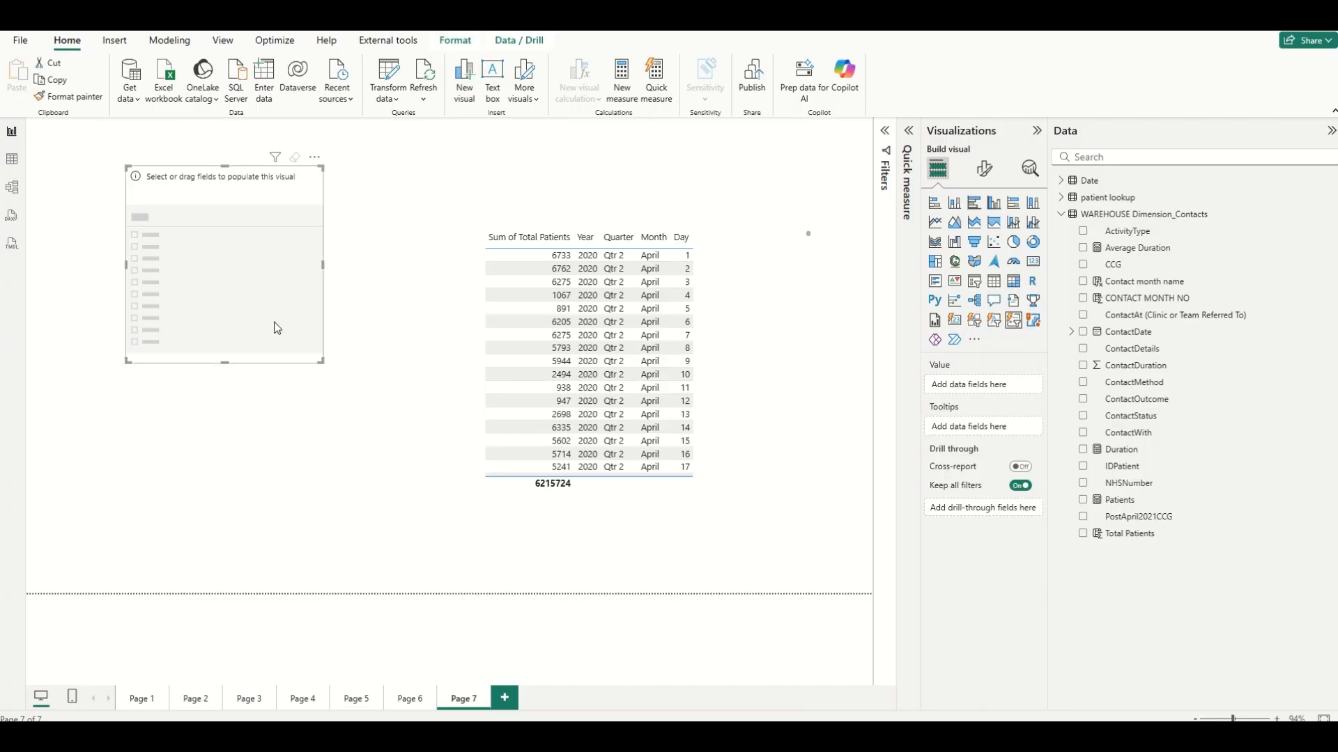
pyautogui.moveTo(321, 362); pyautogui.dragTo(350, 465)
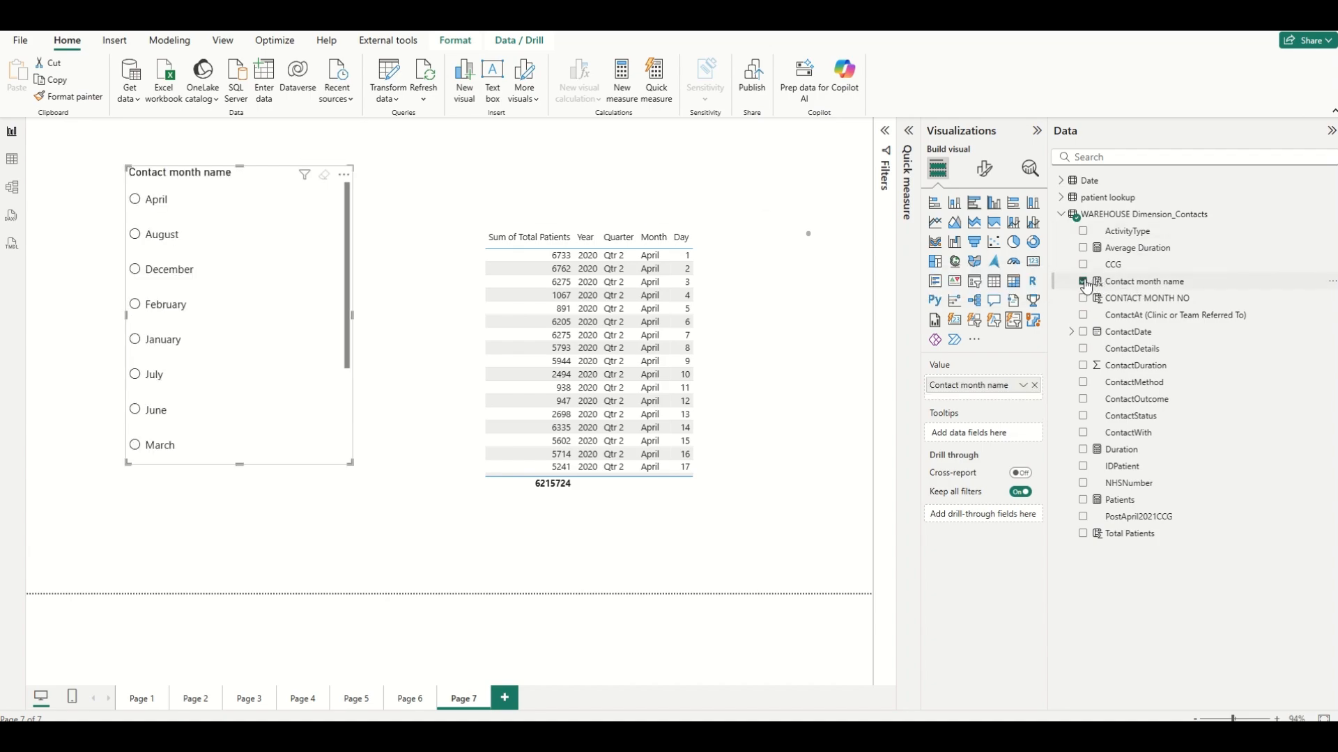
pyautogui.moveTo(237, 462); pyautogui.dragTo(244, 556)
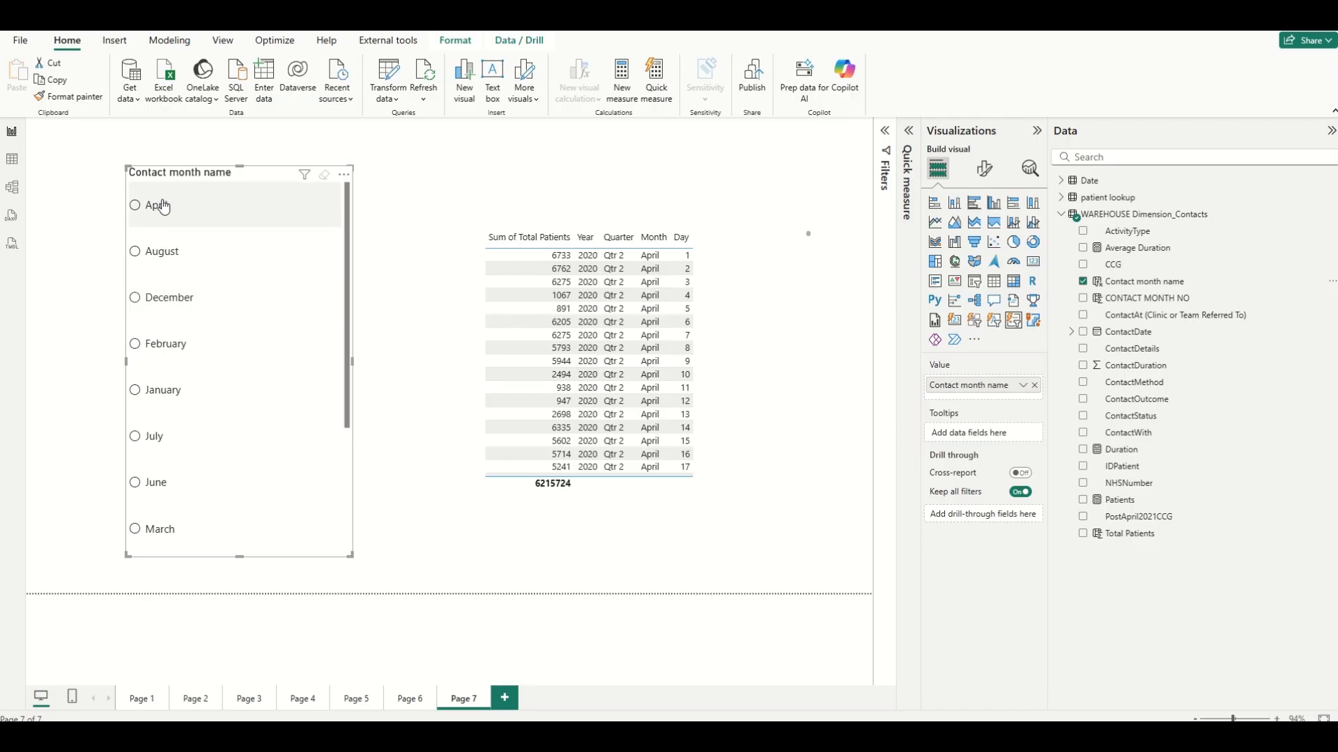
pyautogui.scroll(-3, 300, 376)
pyautogui.scroll(2, 297, 412)
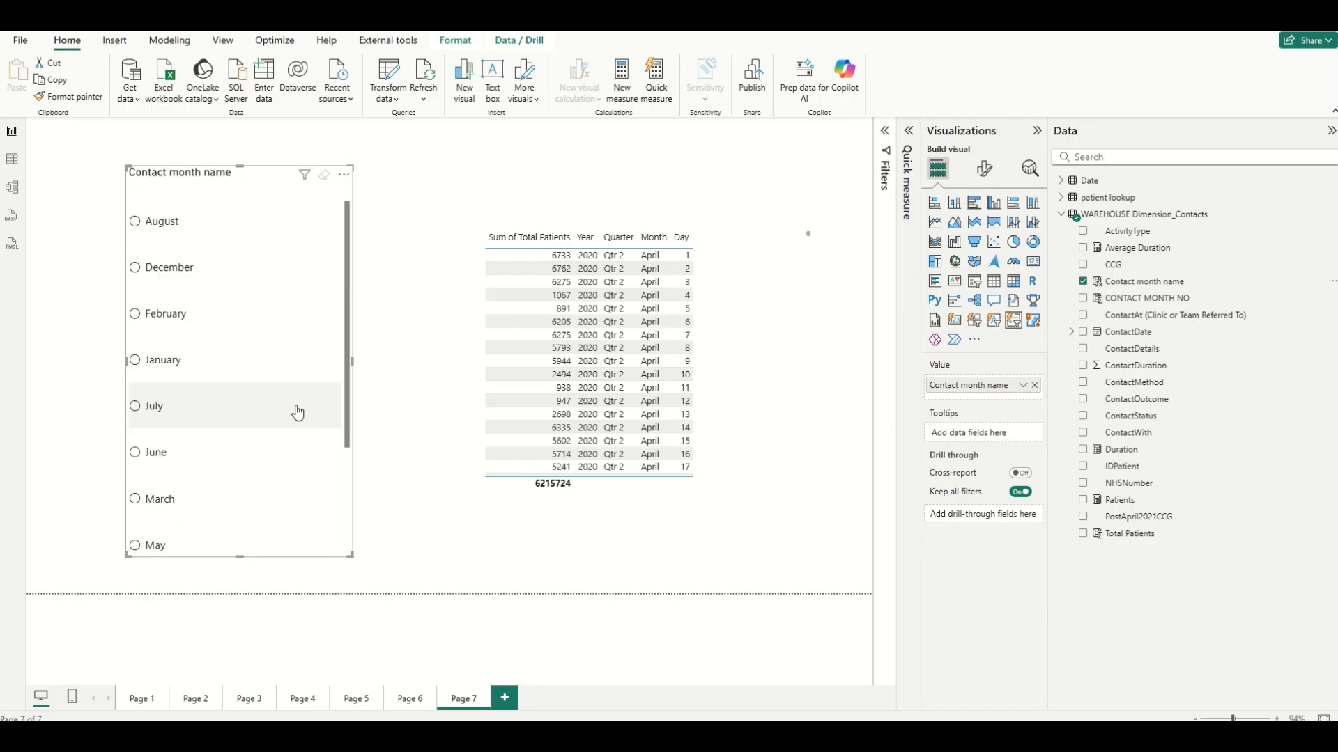
pyautogui.scroll(1, 285, 390)
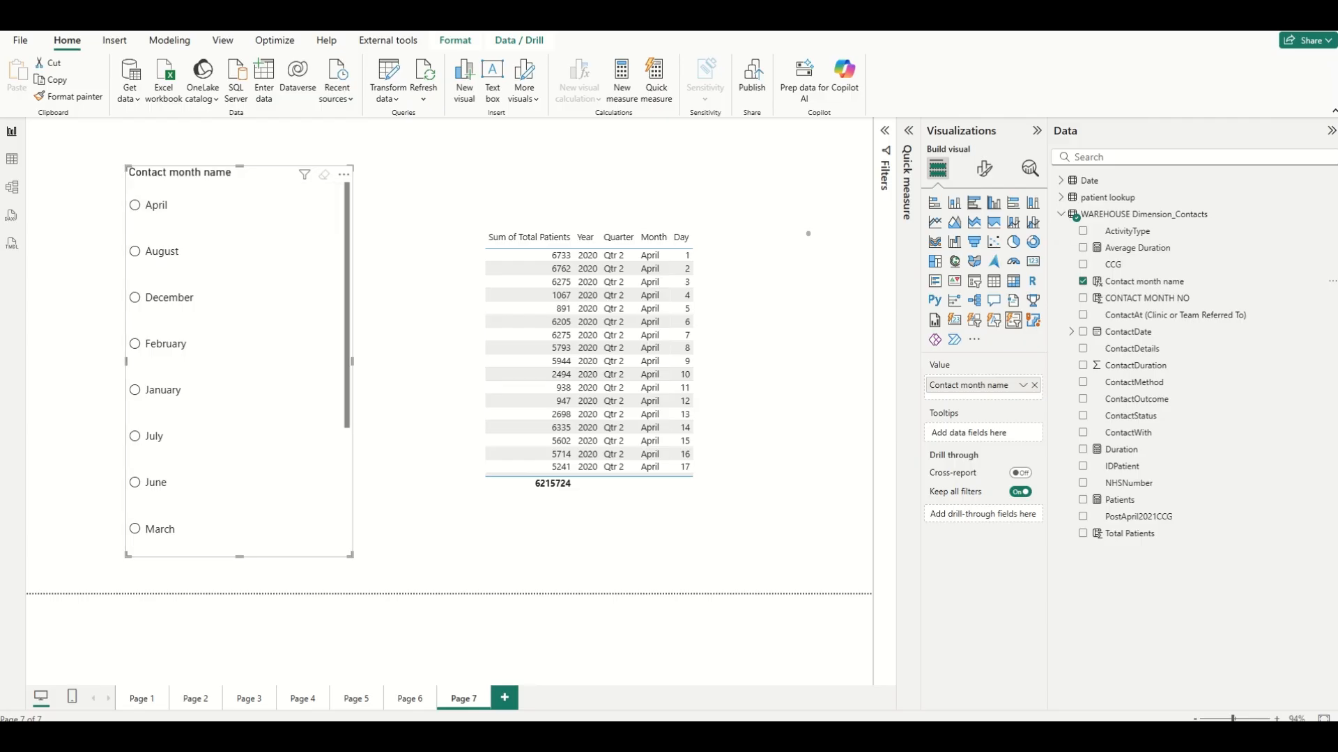
# Sort the Contact month name column by CONTACT MONTH NO so the slicer lists months in calendar order.
pyautogui.click(1143, 283)
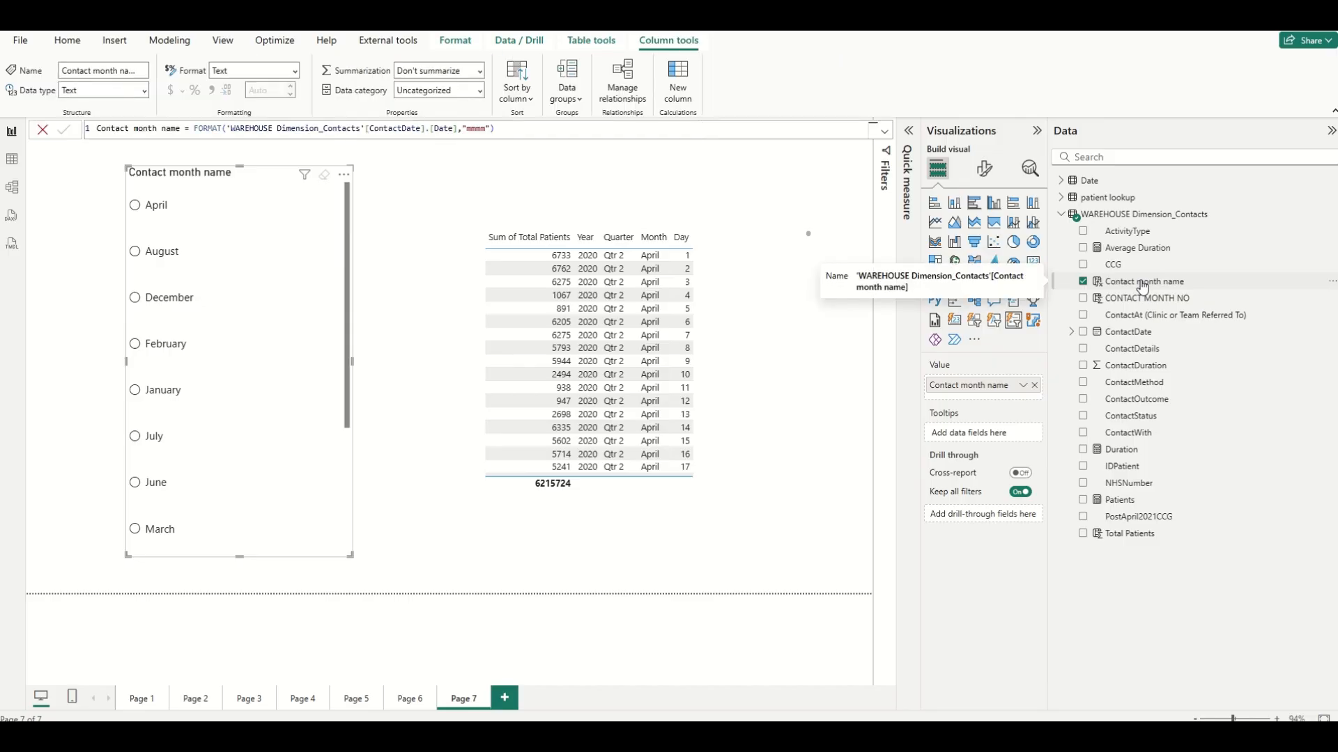
pyautogui.click(526, 104)
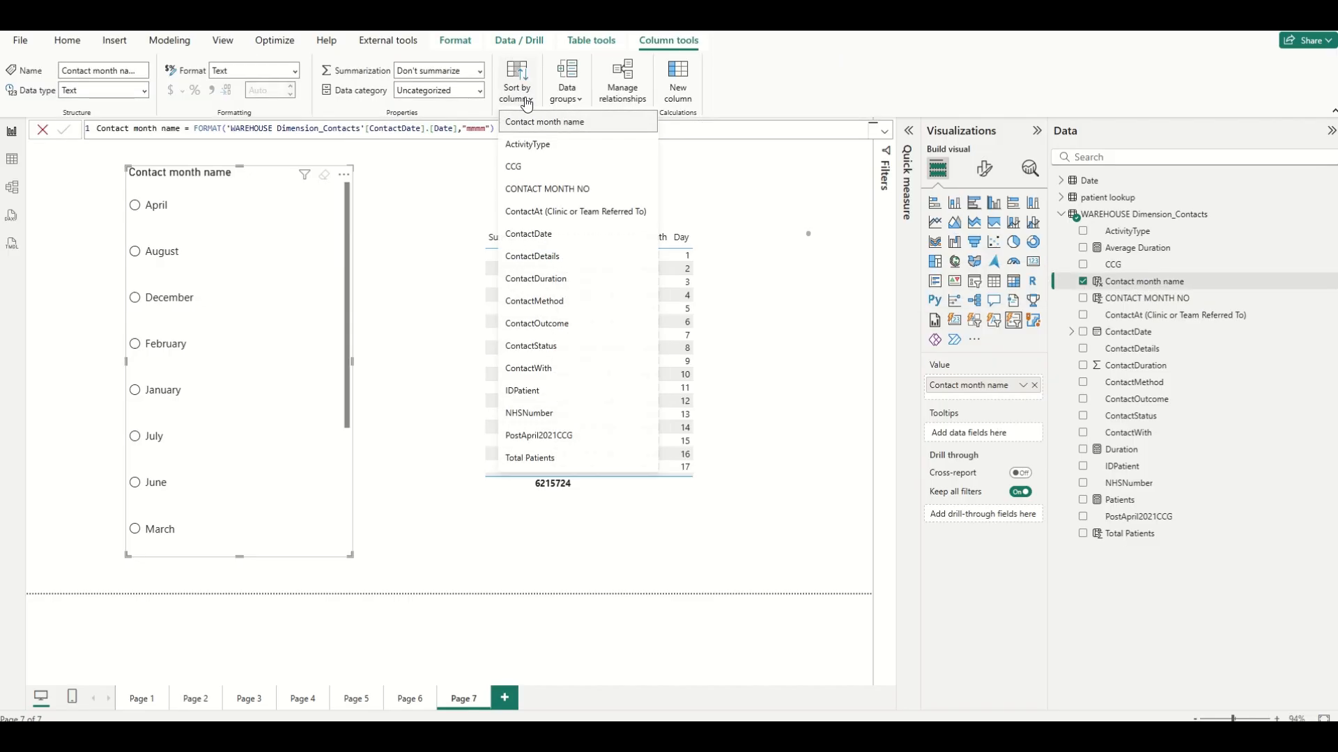
pyautogui.click(556, 191)
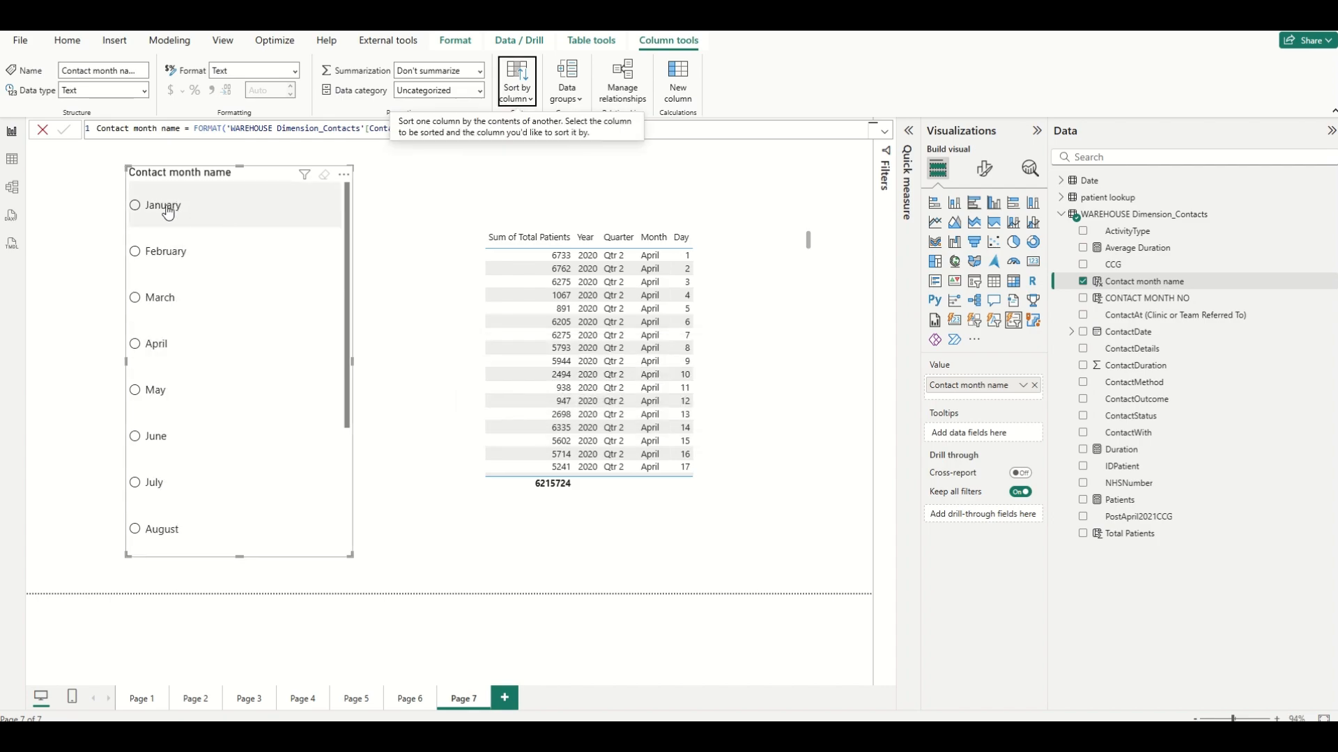
pyautogui.scroll(-3, 292, 425)
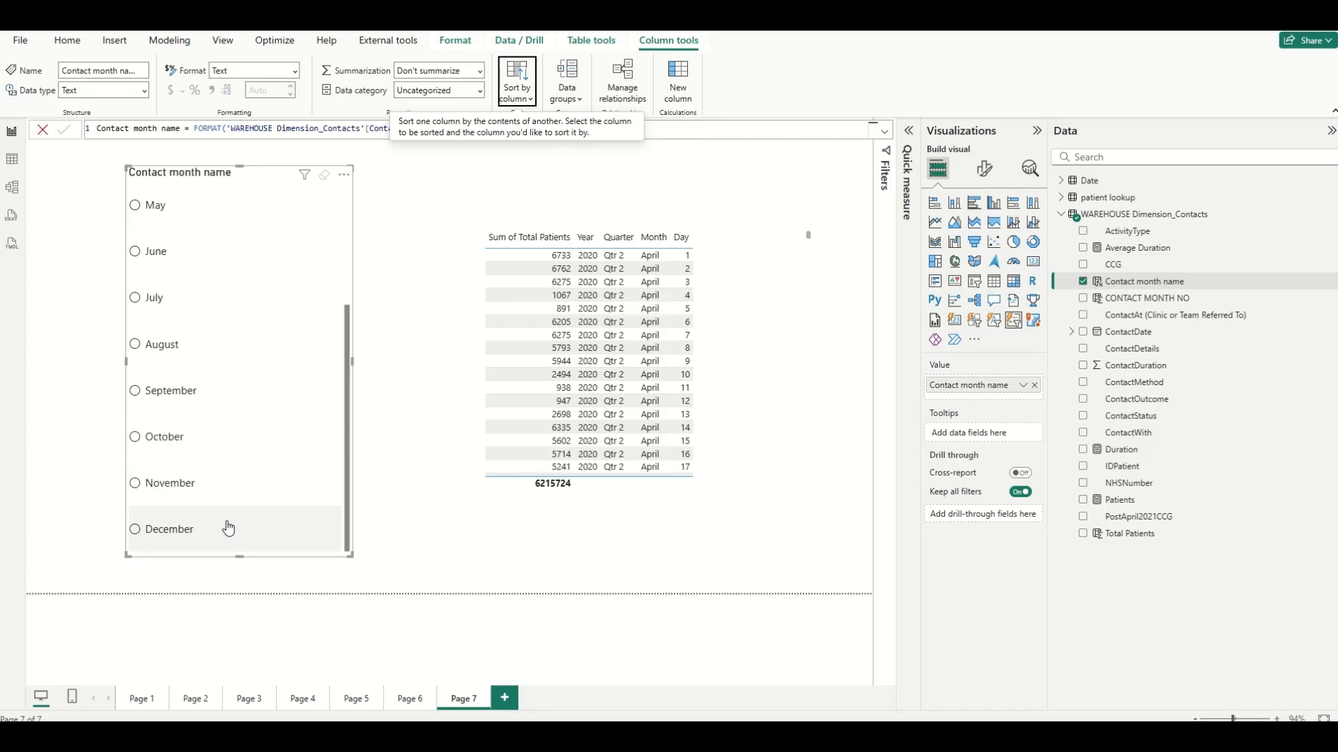